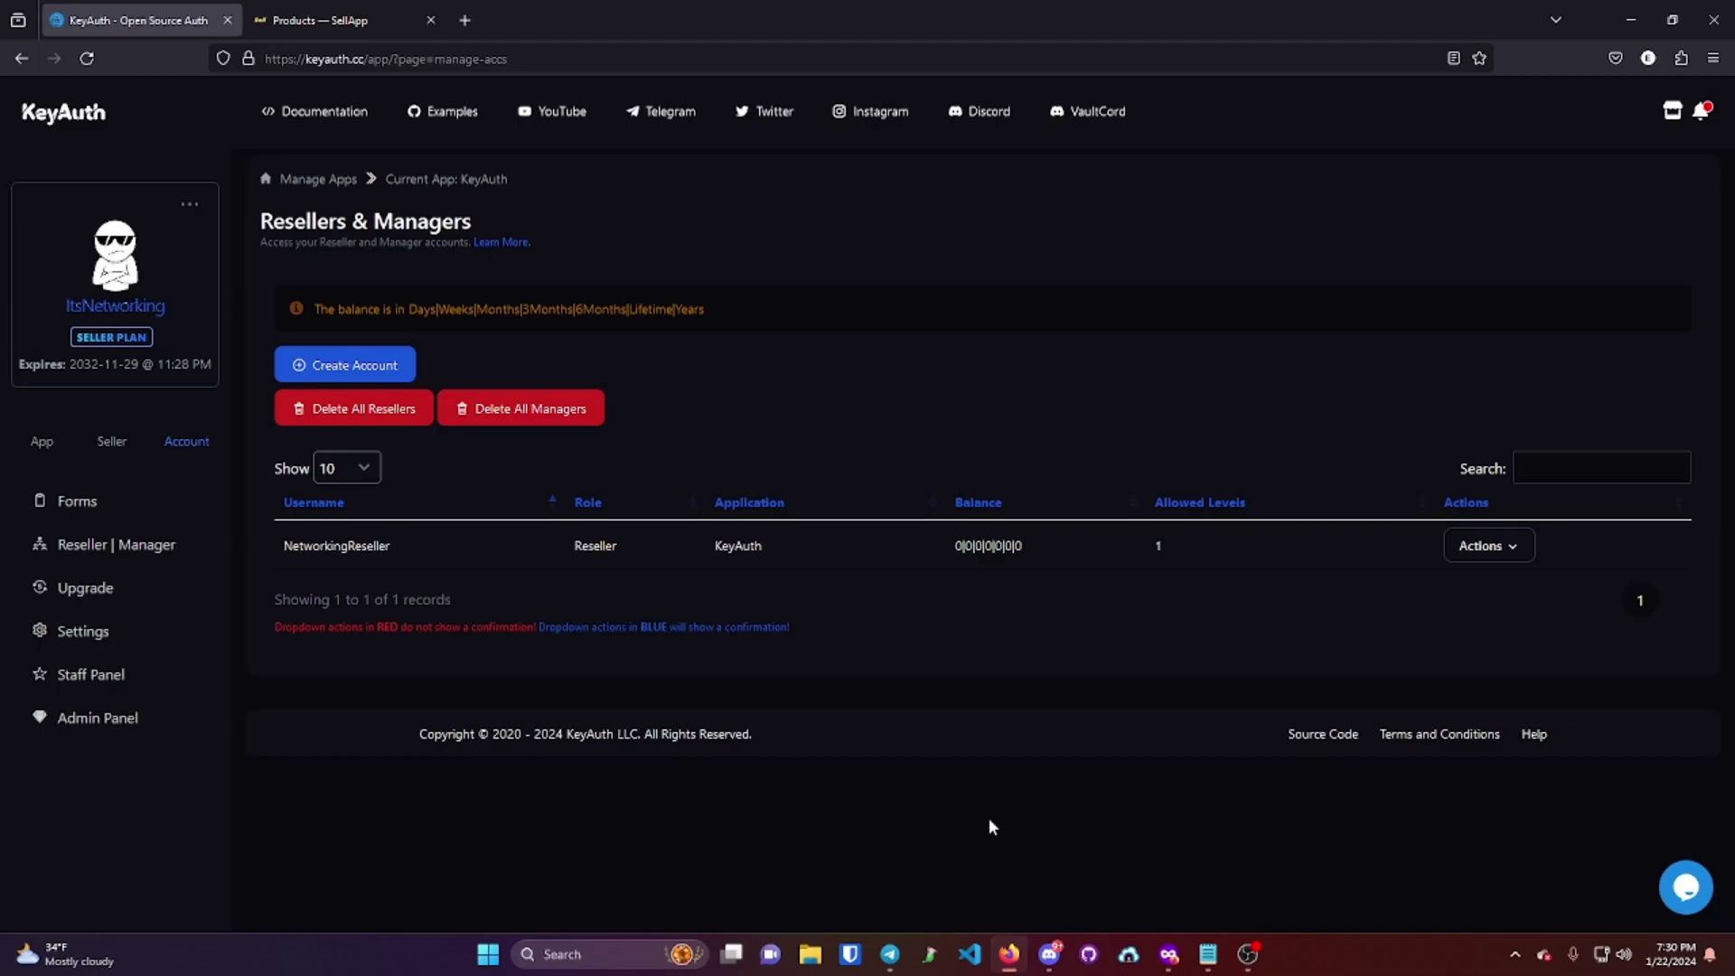
- Compare the reseller's balance page with the resellers and managers list, clearing the selected balance text
left_click(1169, 955)
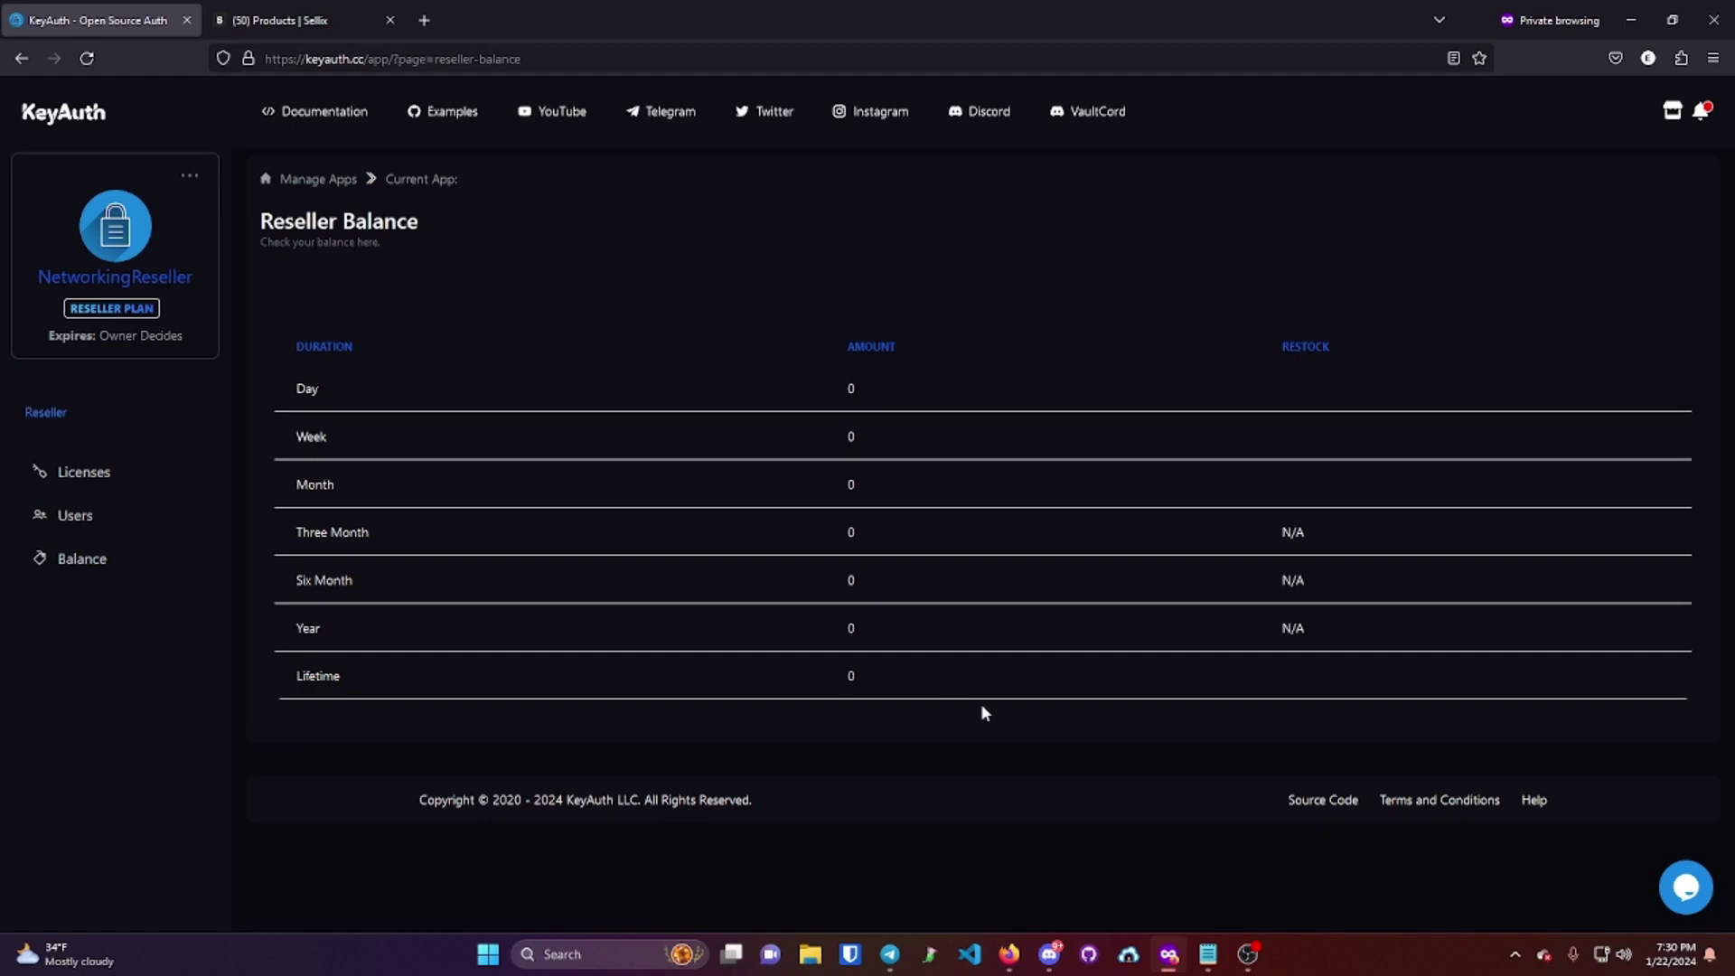
left_click(1008, 951)
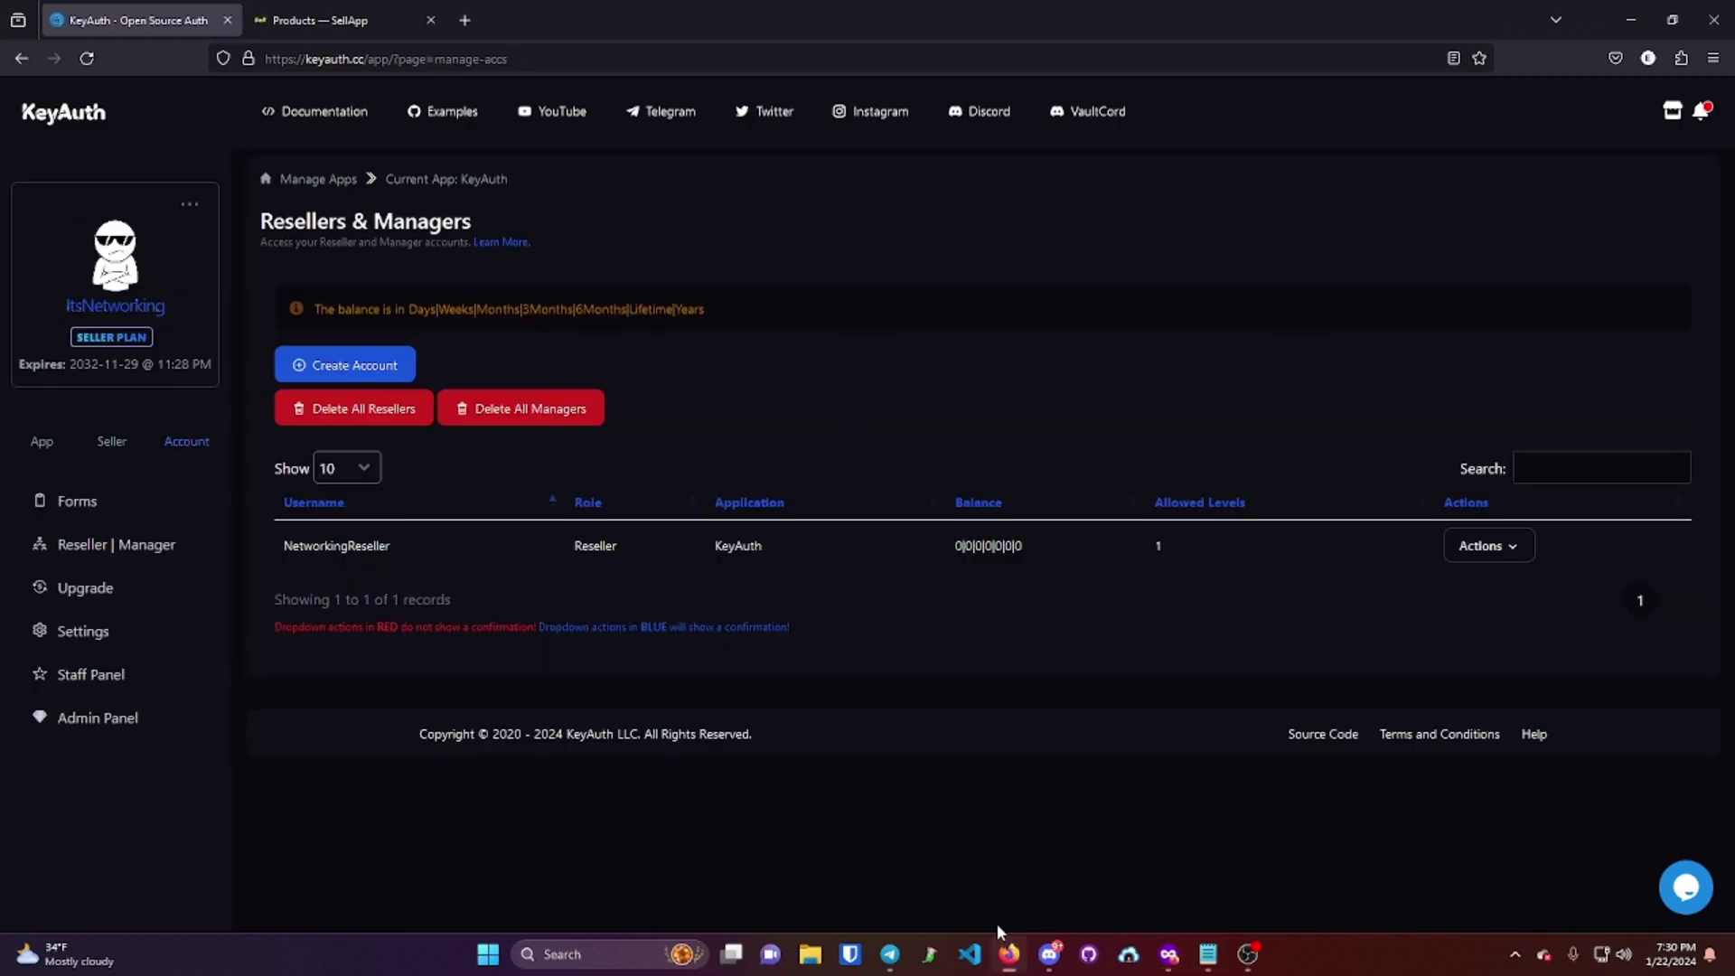
left_click(1169, 954)
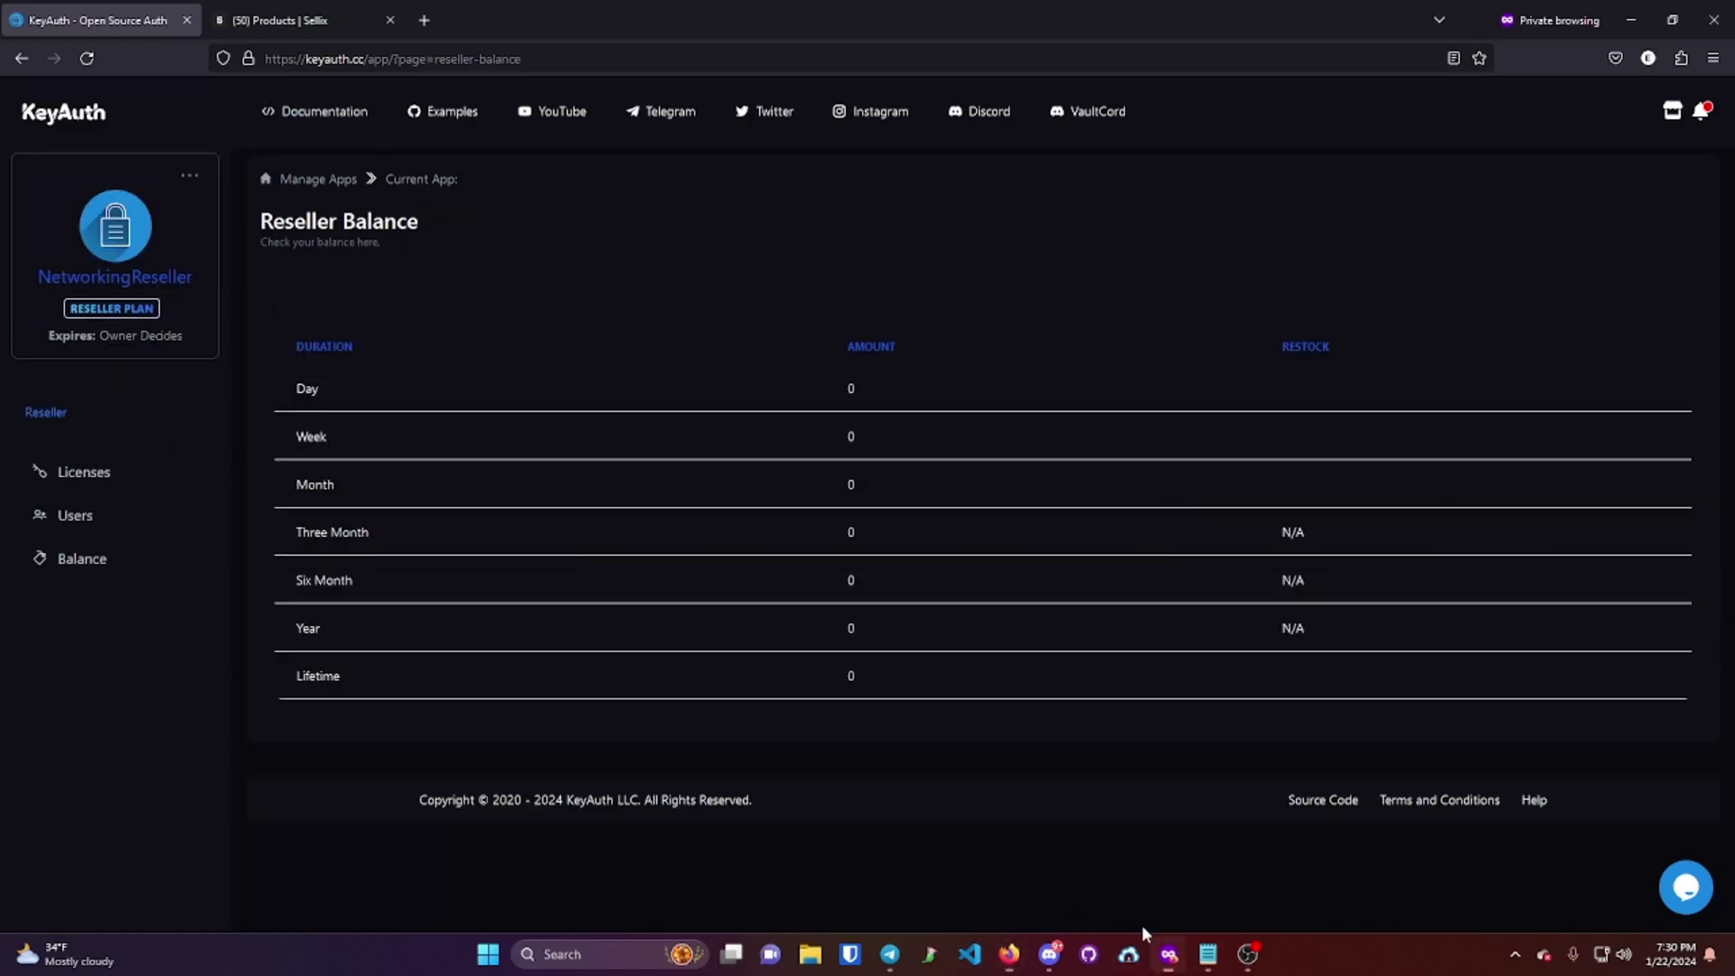
left_click(1010, 955)
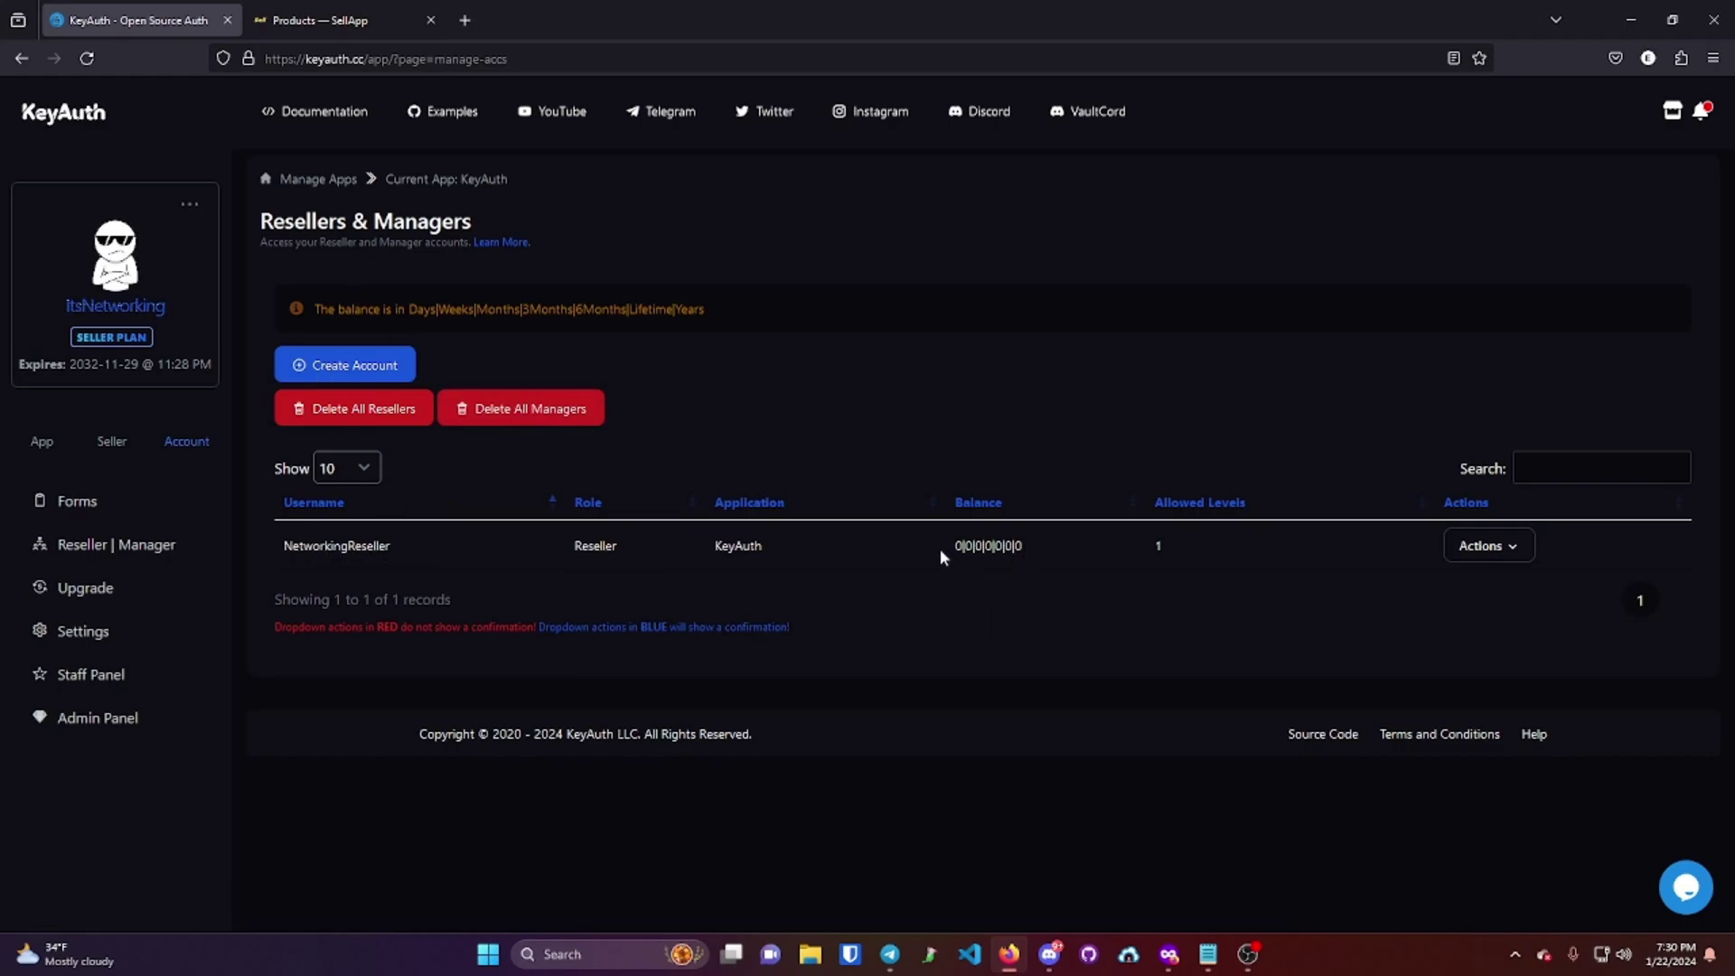
left_click_drag(940, 550, 1066, 545)
left_click(1199, 549)
key("alt+Tab")
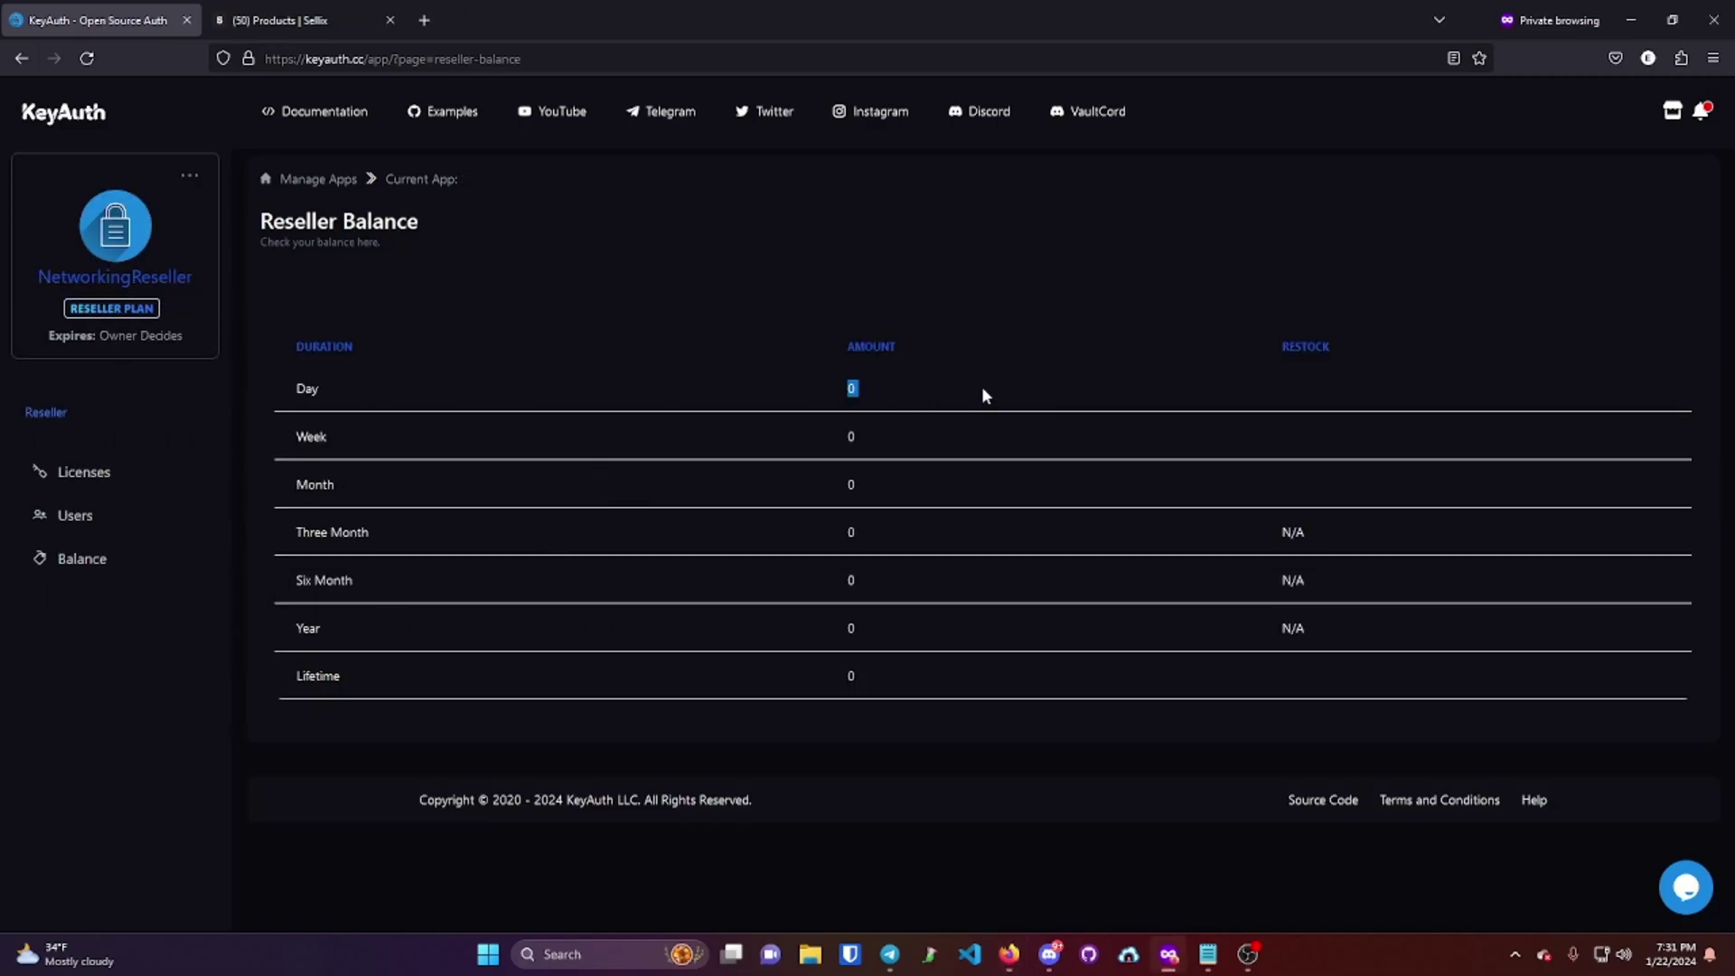
key("alt+Tab")
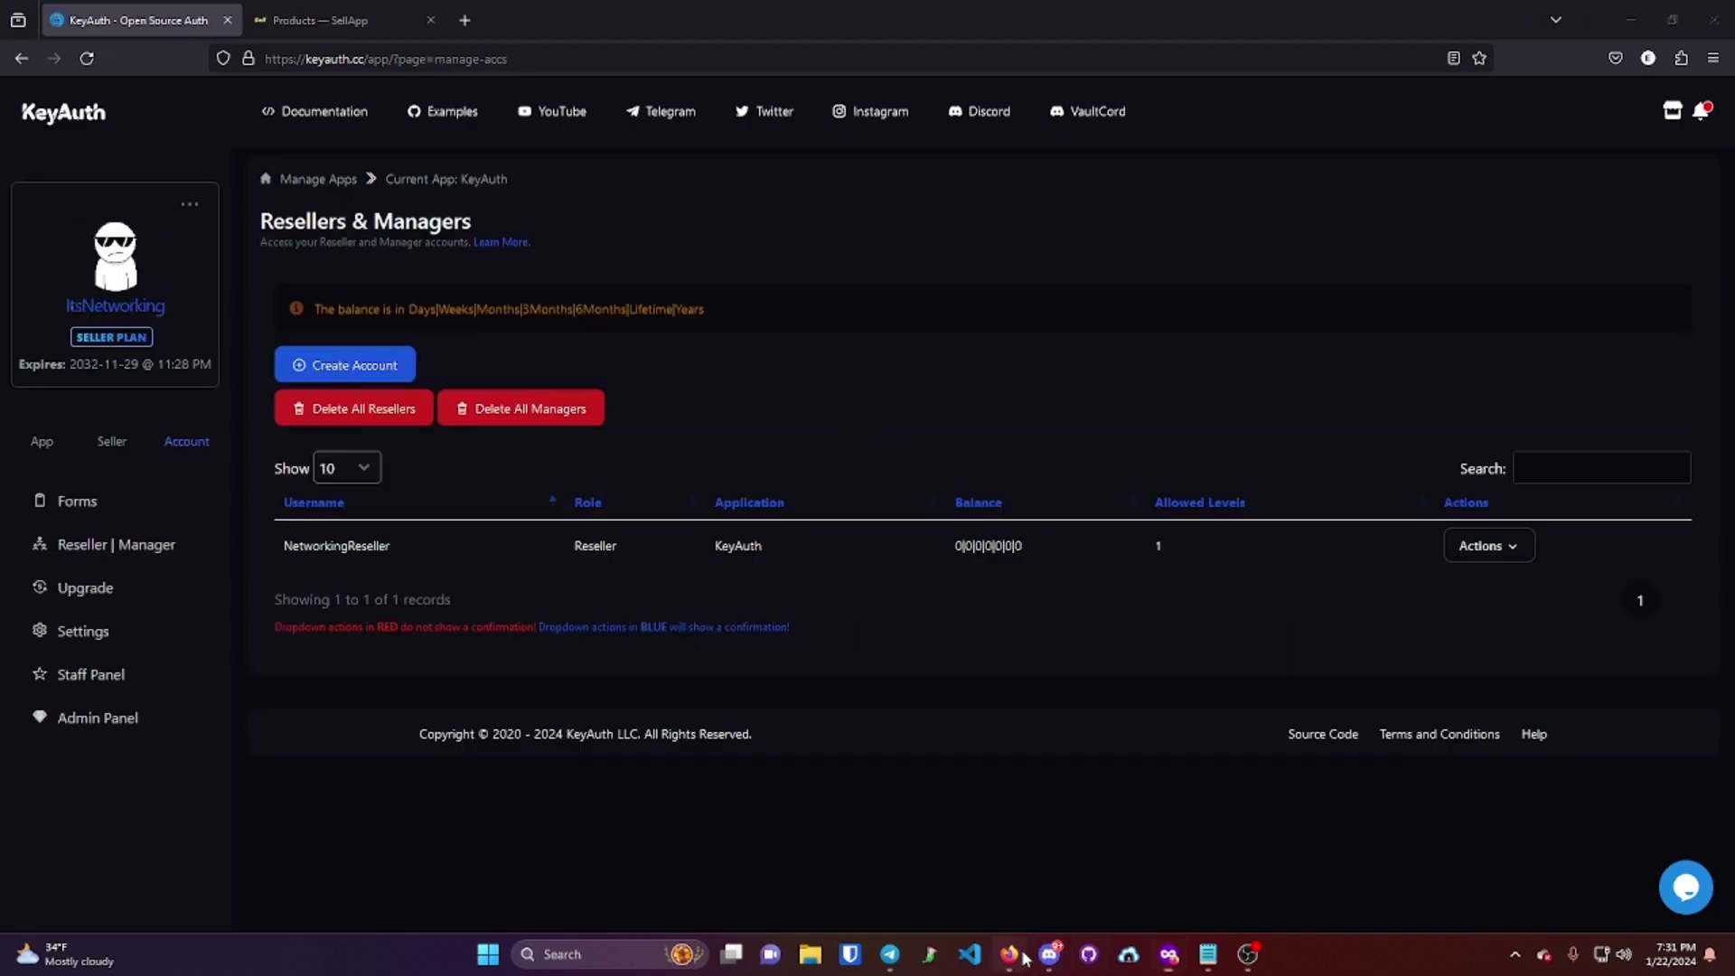
- Review the Sellix and Sellapp product ID fields in the app's reseller settings, then view SellApp products
left_click(43, 442)
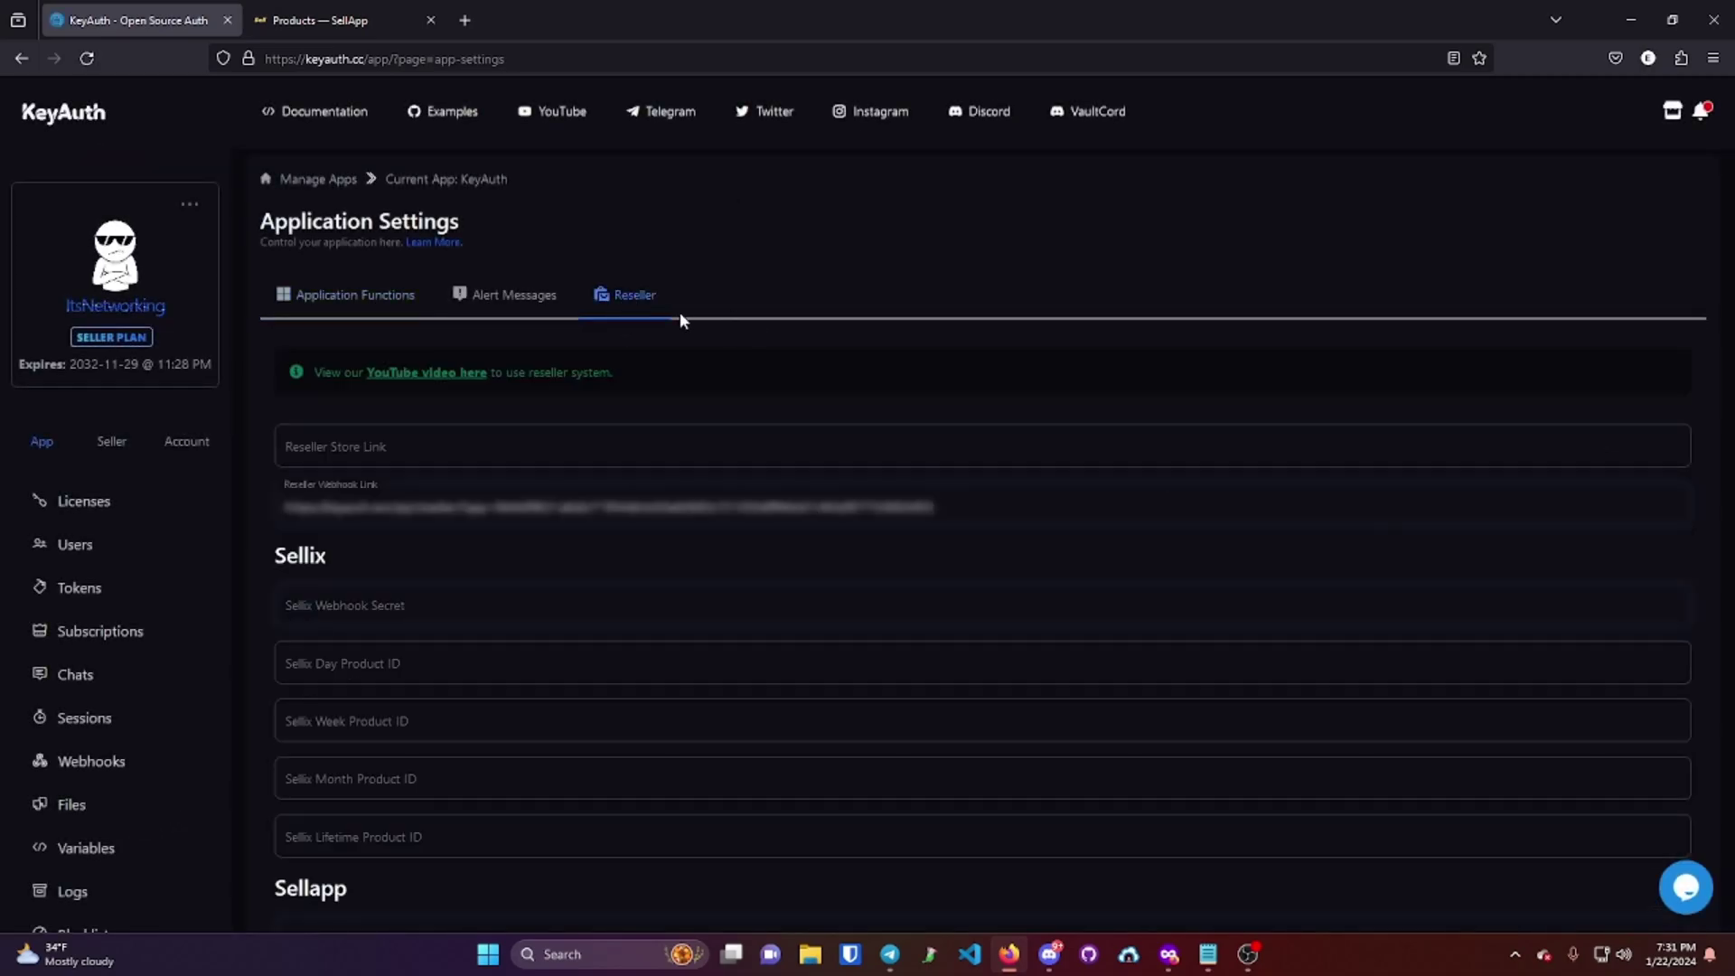
scroll(506, 722, "down", 1)
scroll(487, 769, "down", 5)
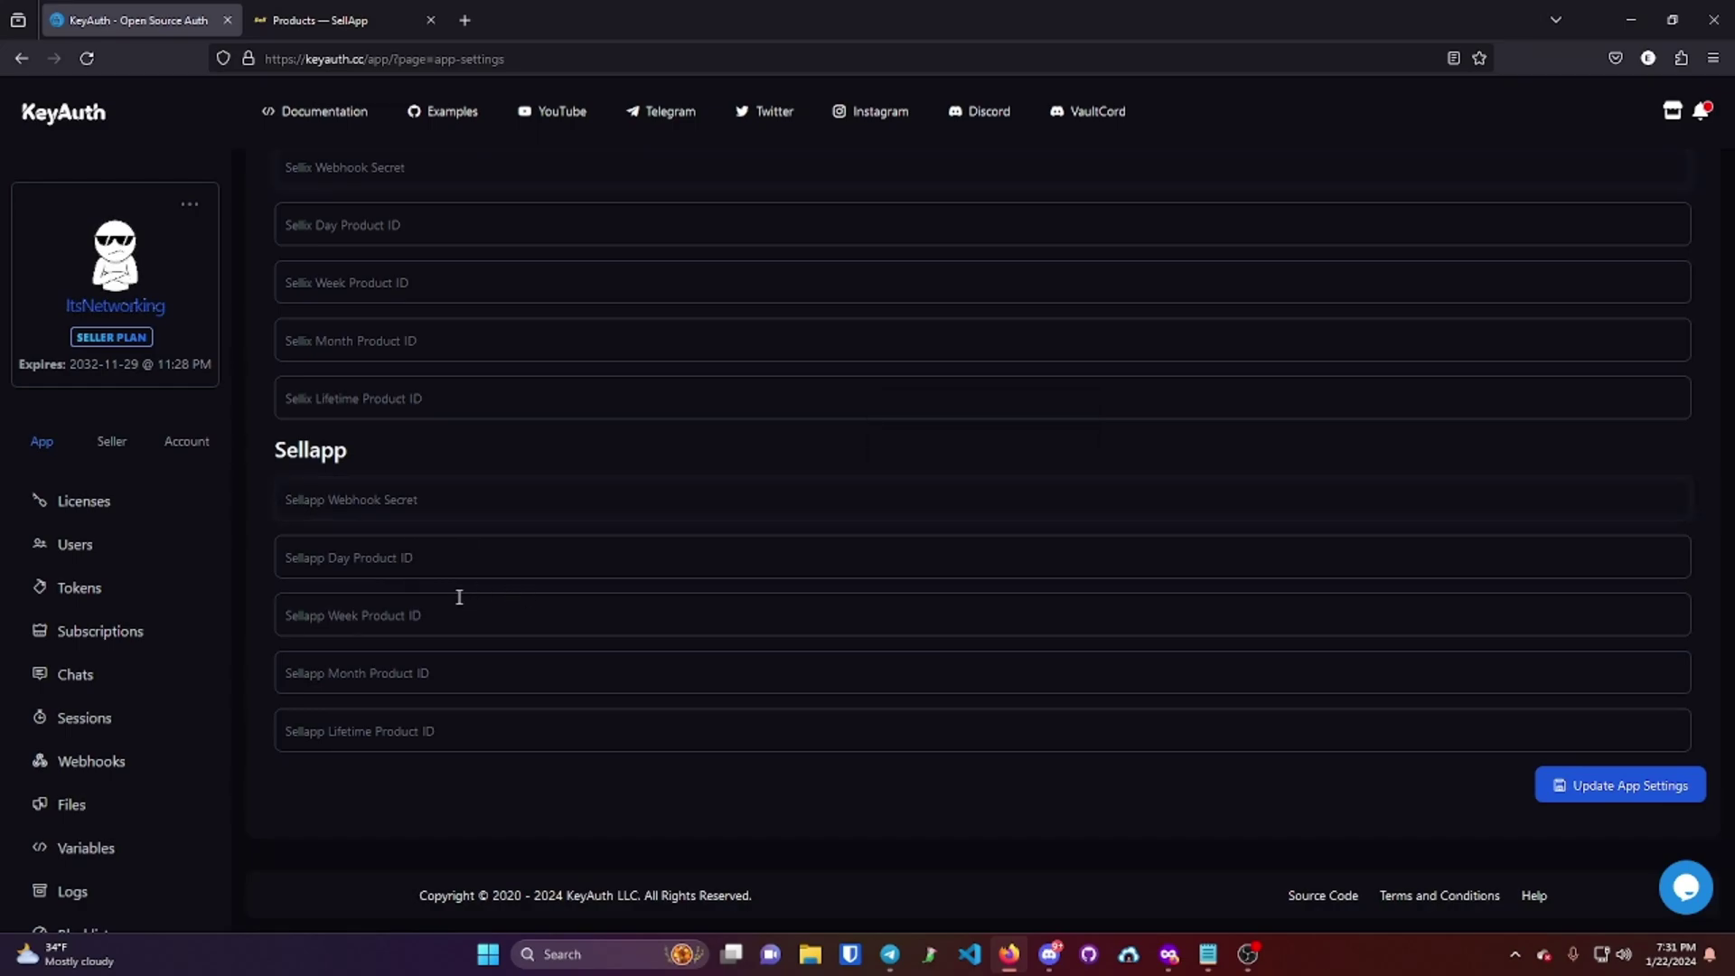
scroll(520, 637, "up", 1)
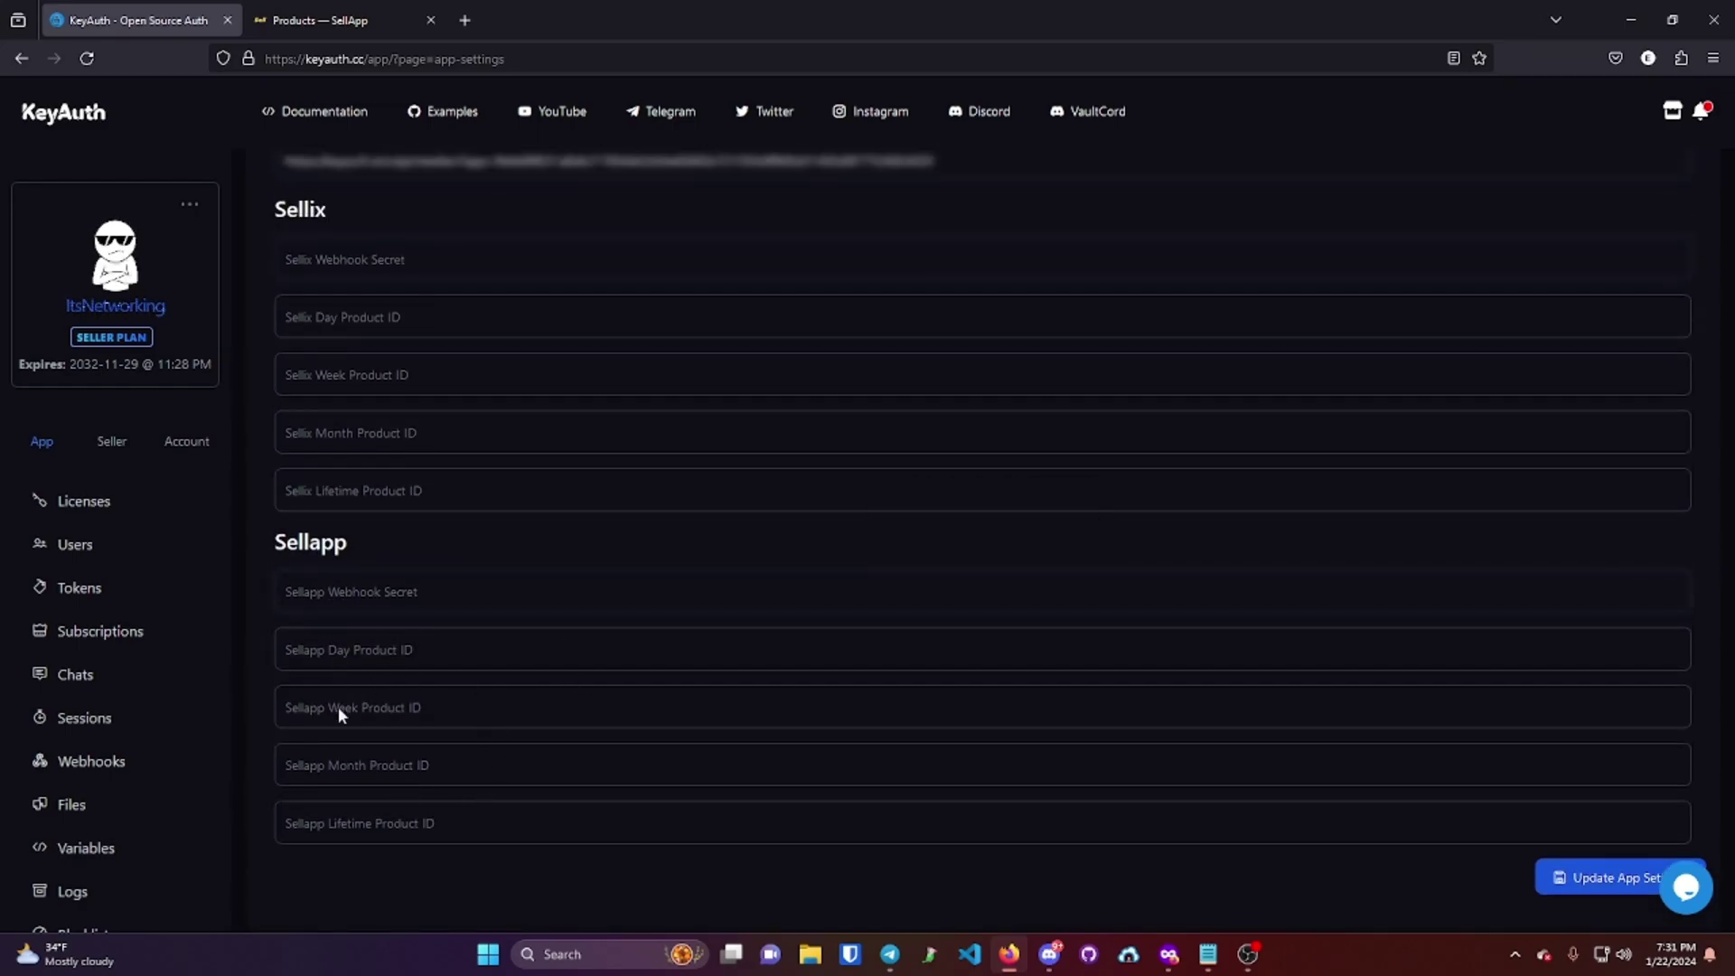
left_click(366, 22)
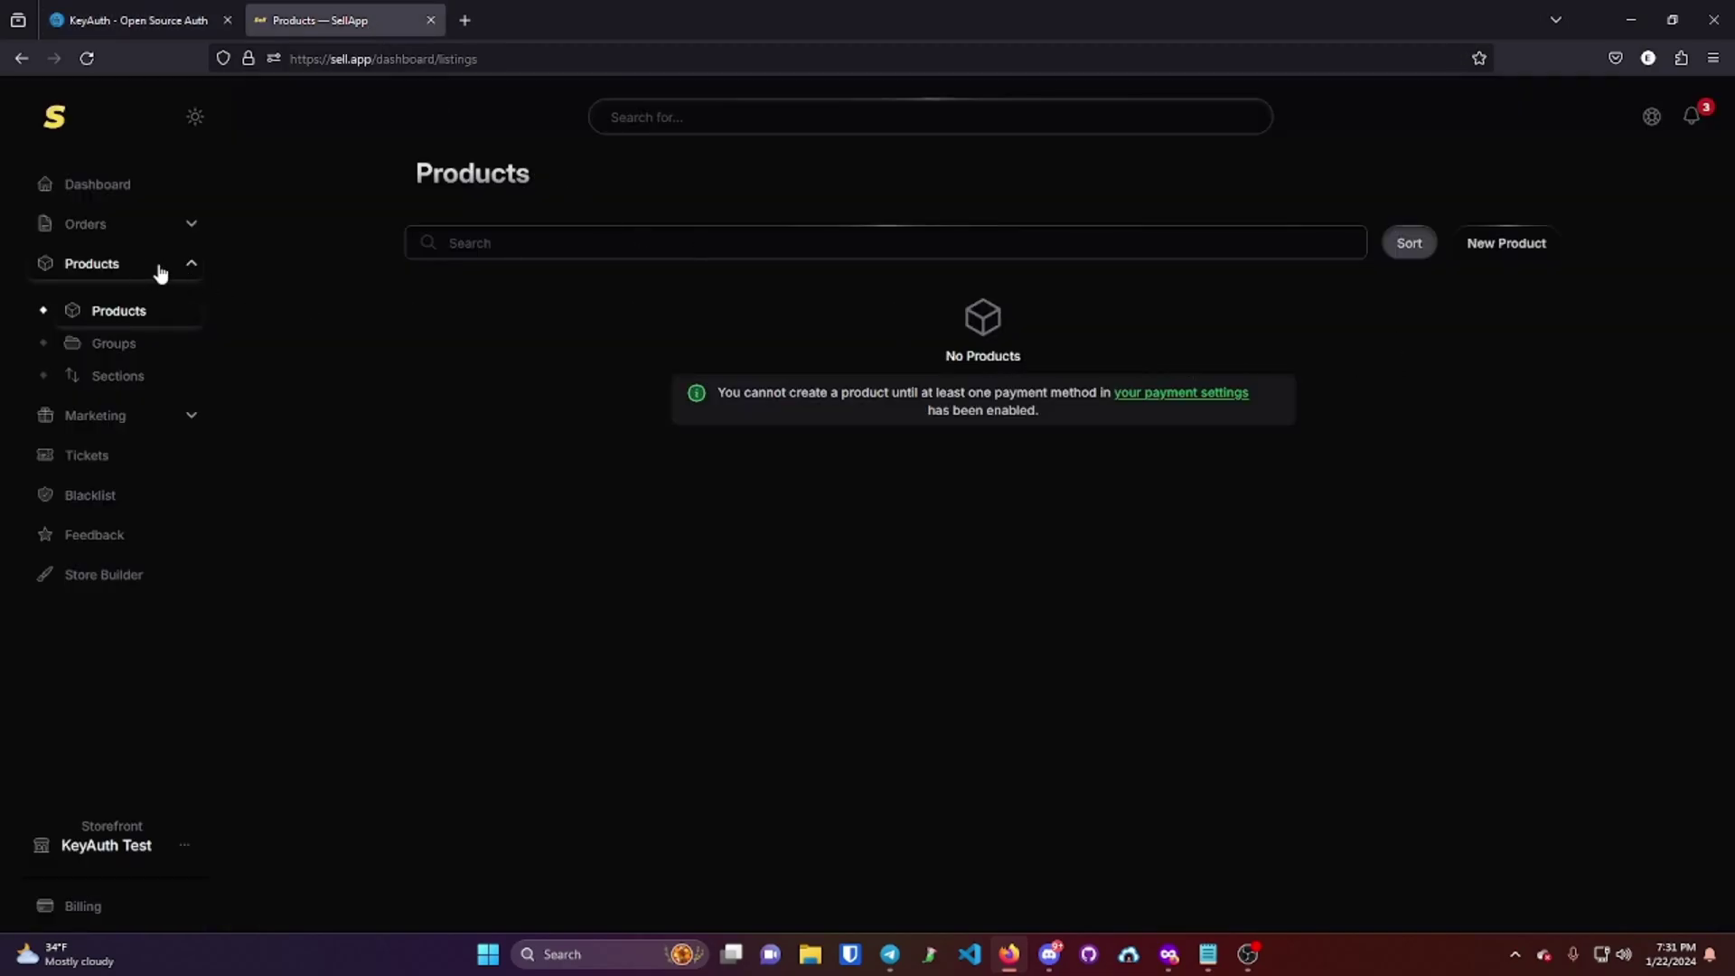
- Create a new SellApp product titled 'Day Reseller Keys' with description 'Test'
left_click(1490, 257)
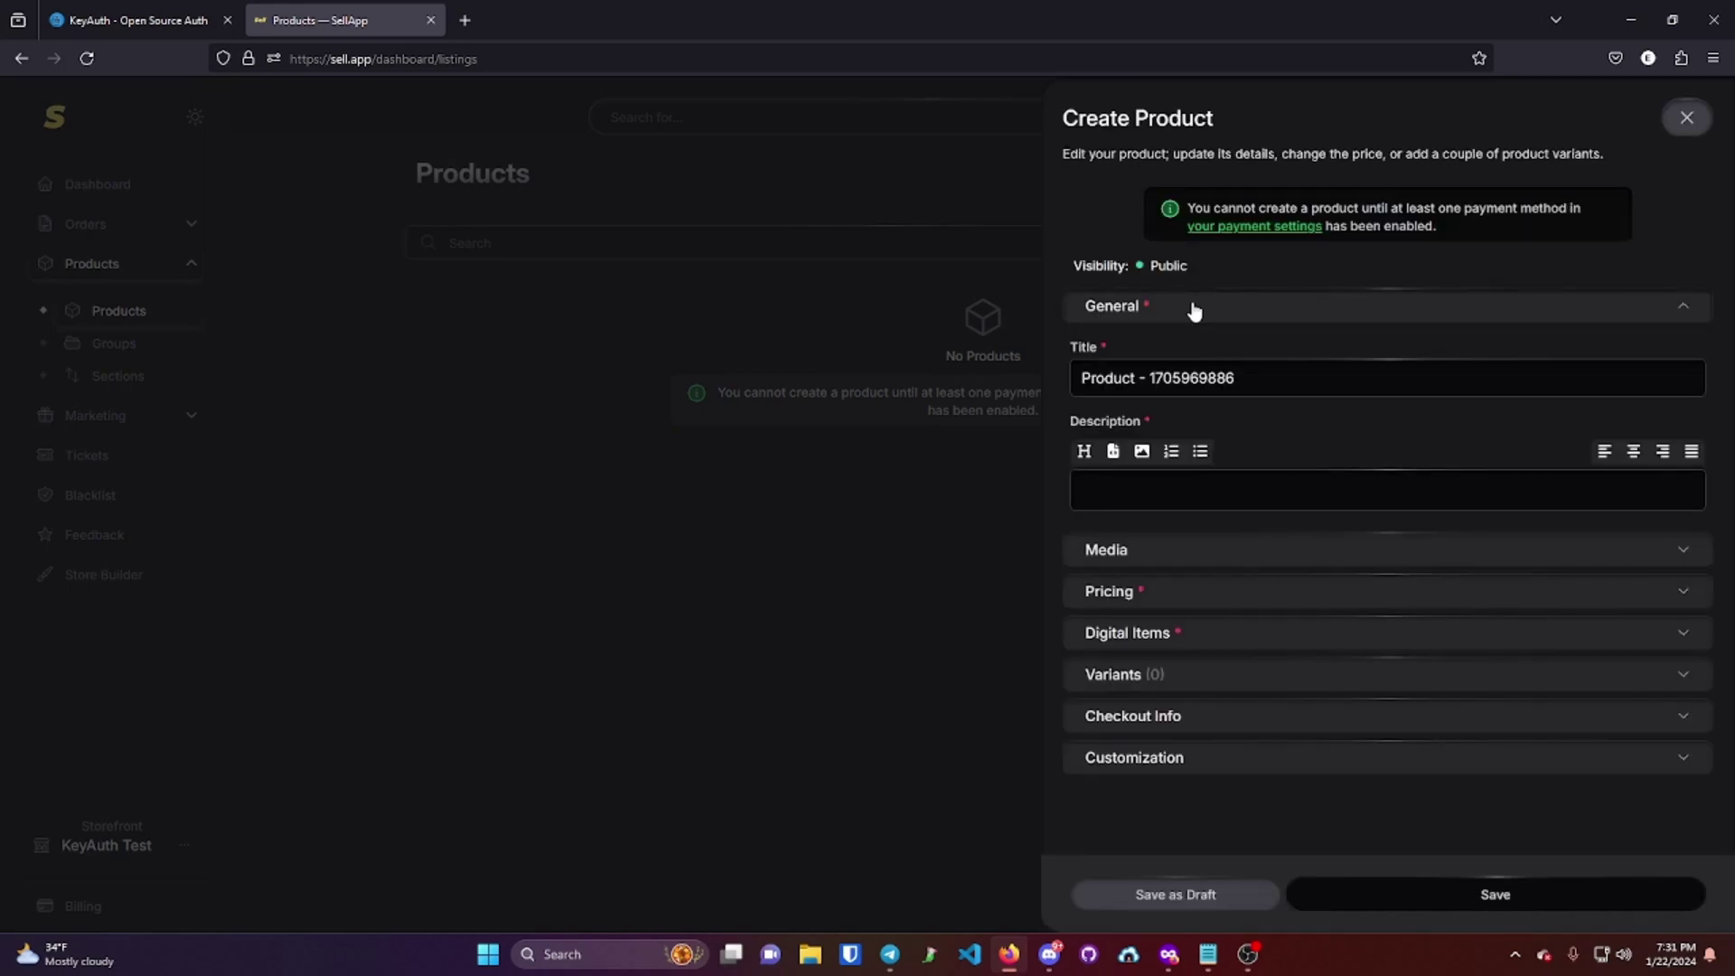
left_click(1258, 379)
key("ctrl+a")
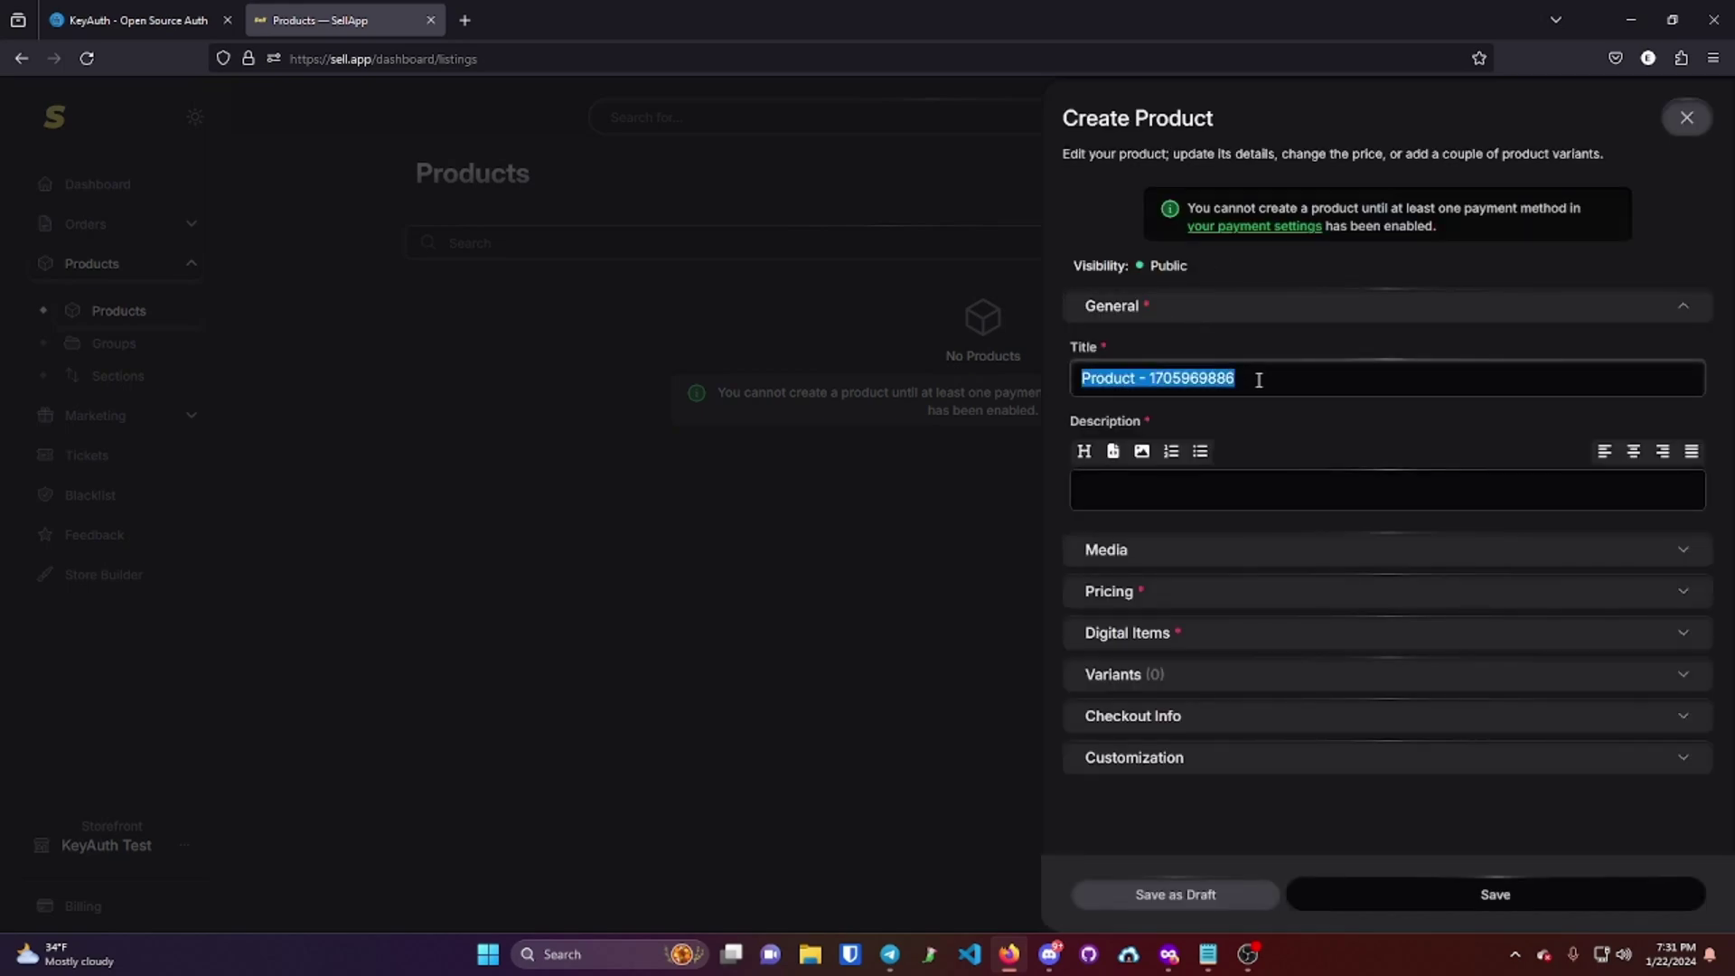
type("Day")
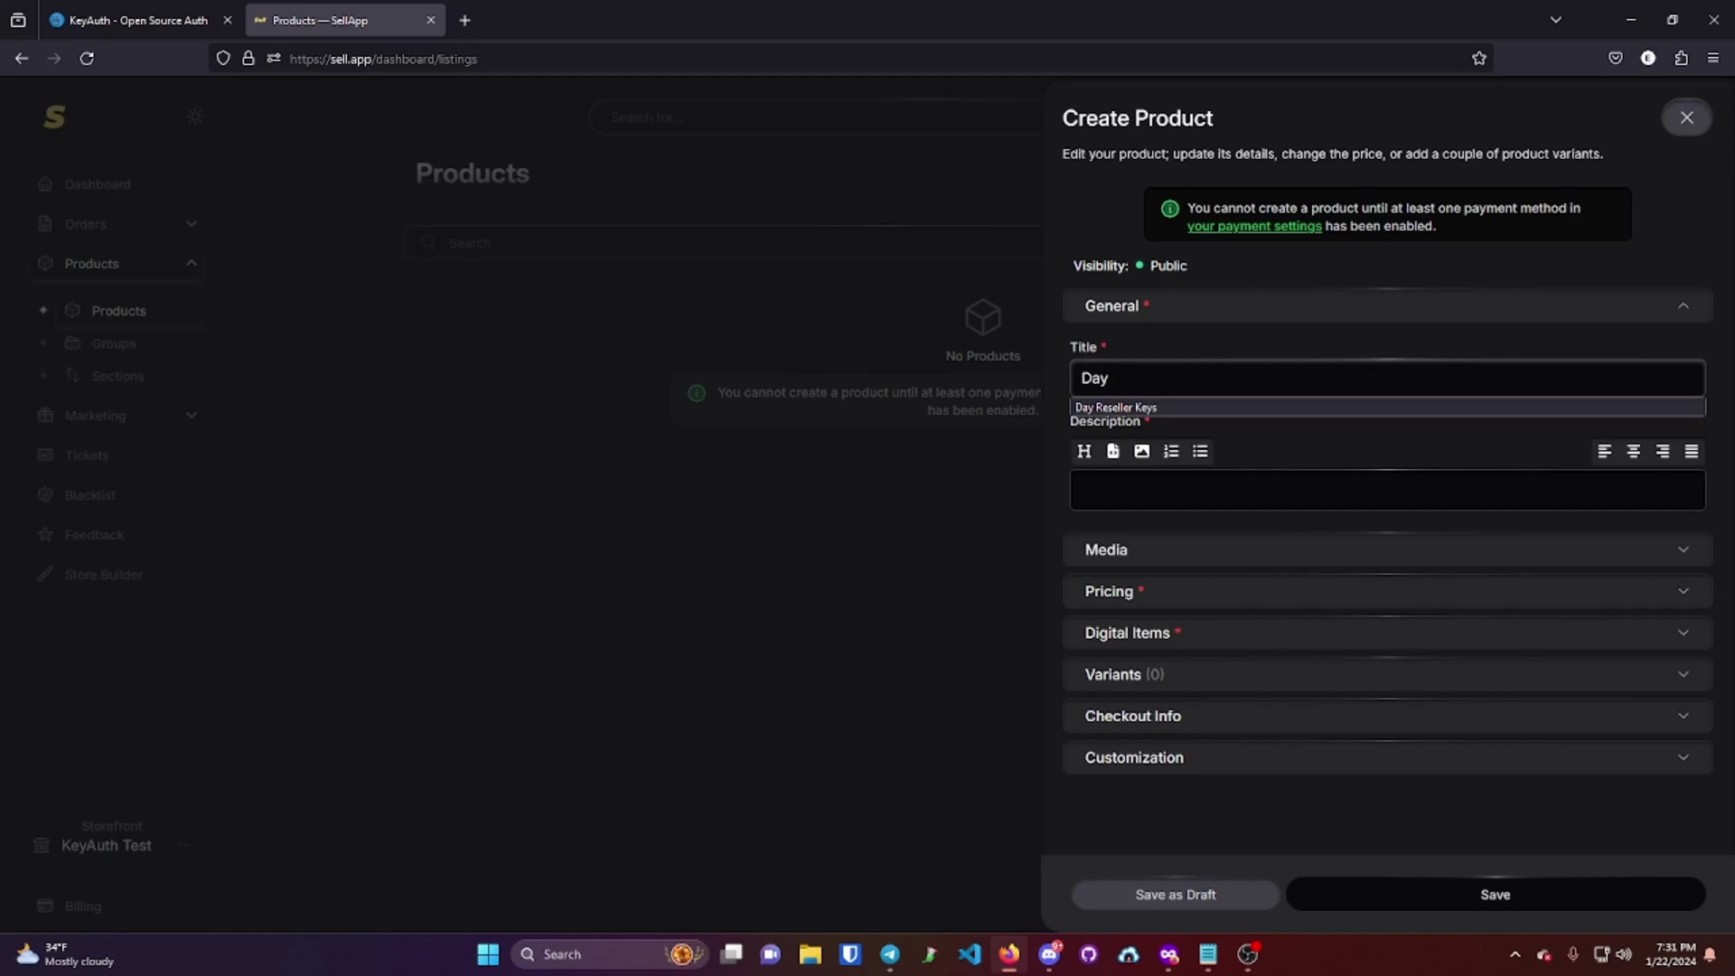
type(" Reseller Keys")
left_click(1209, 954)
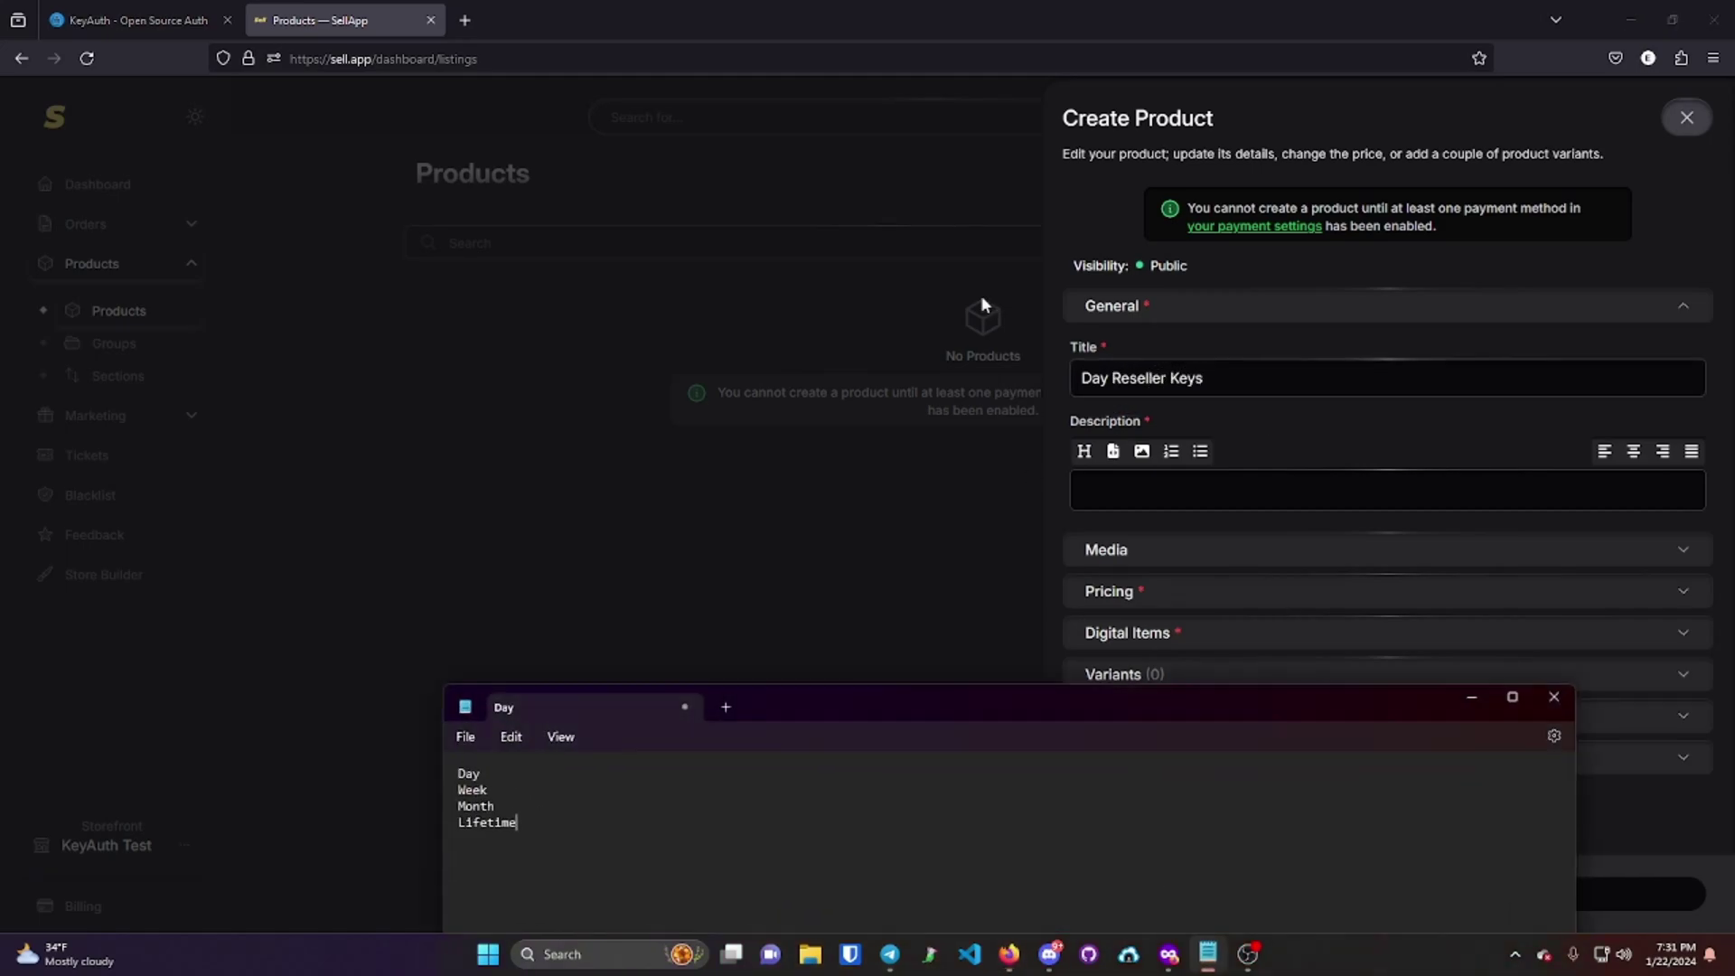
double_click(473, 790)
double_click(476, 806)
double_click(486, 822)
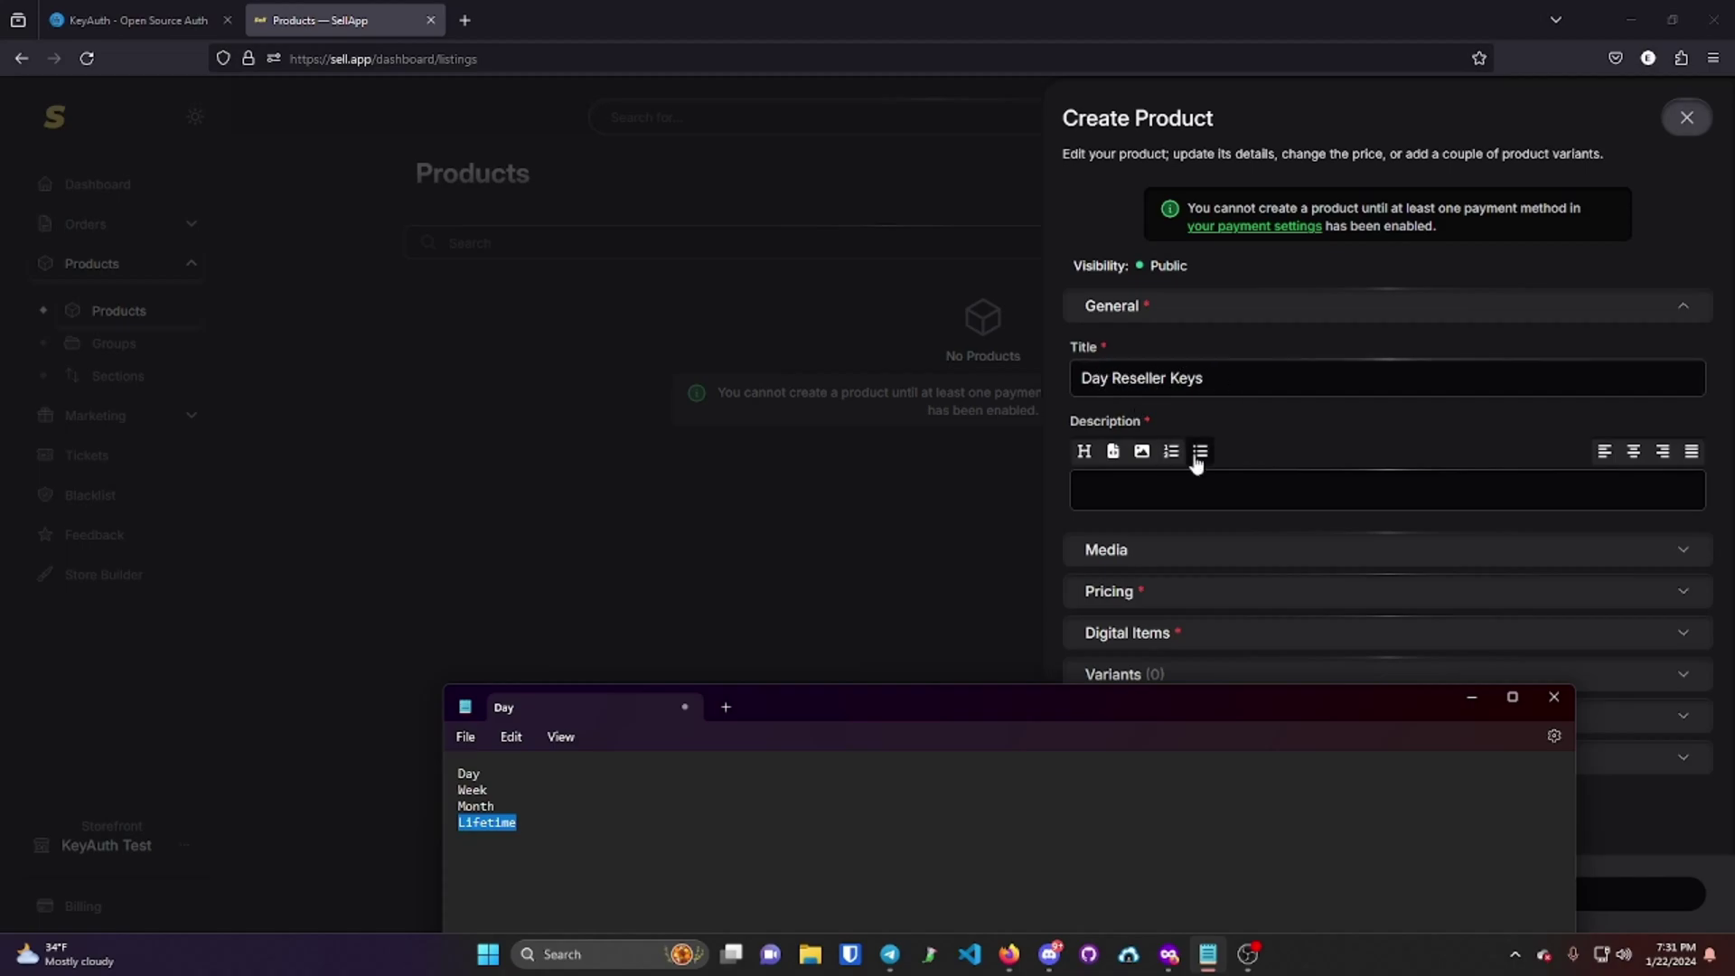
left_click(1238, 484)
type("Test")
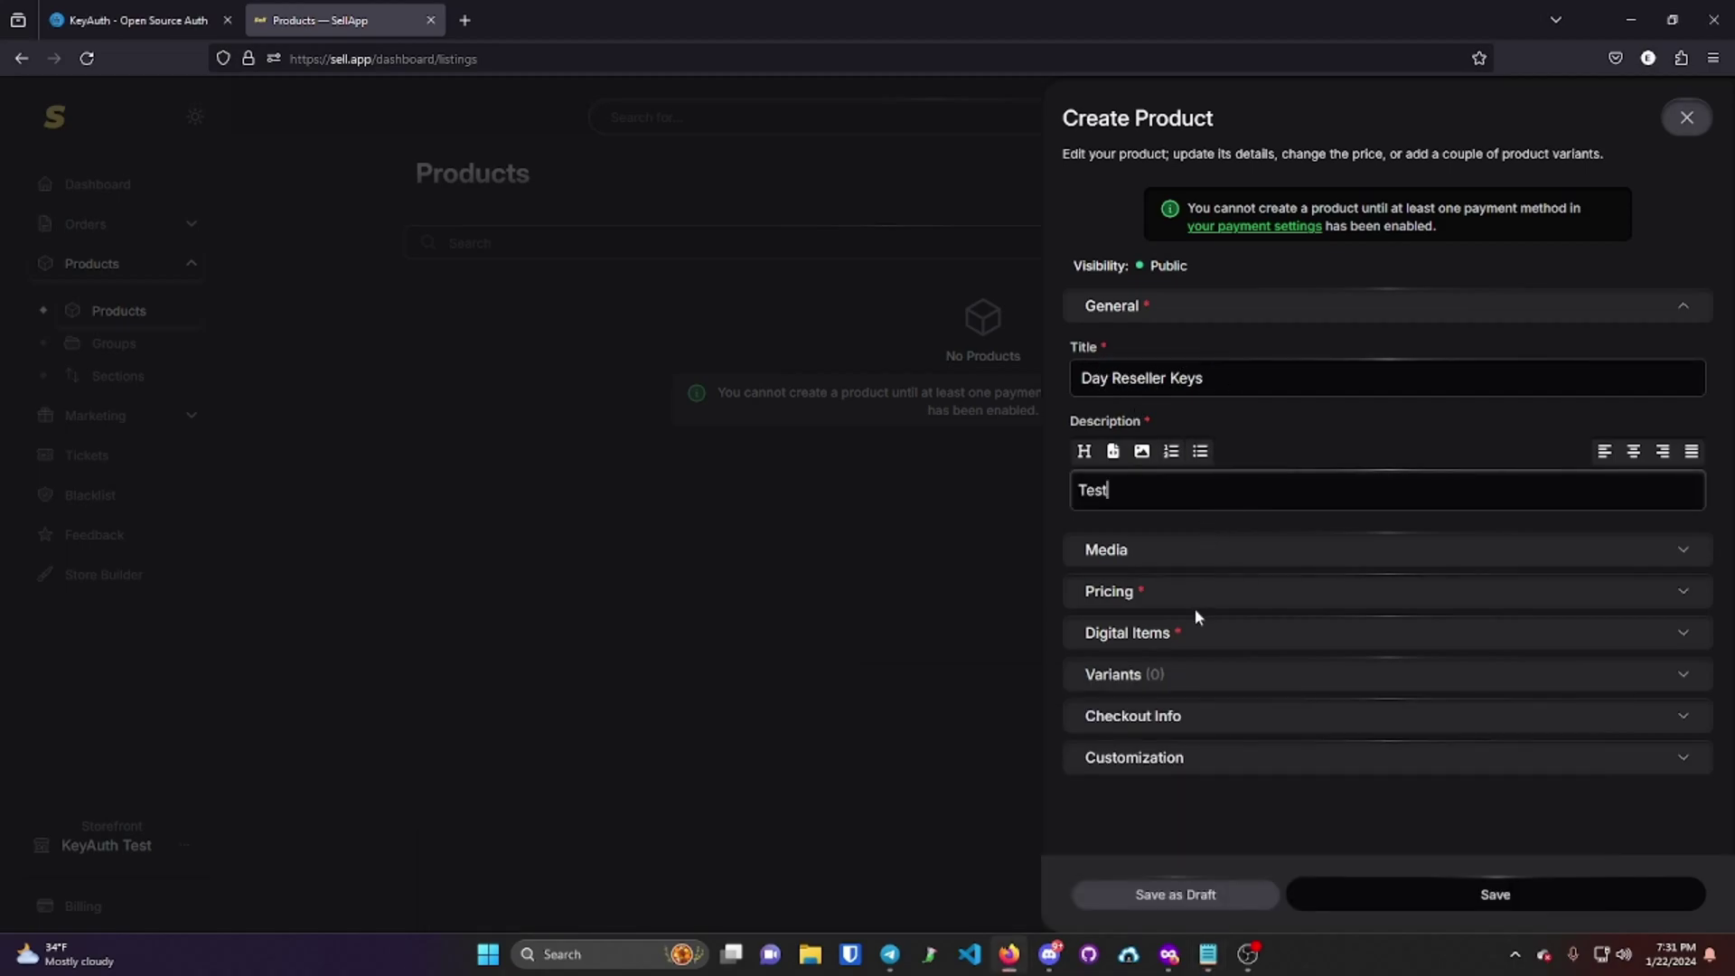
- Set the product's digital item delivery to Dynamic Product, generated via webhook
left_click(1189, 589)
scroll(1229, 578, "down", 2)
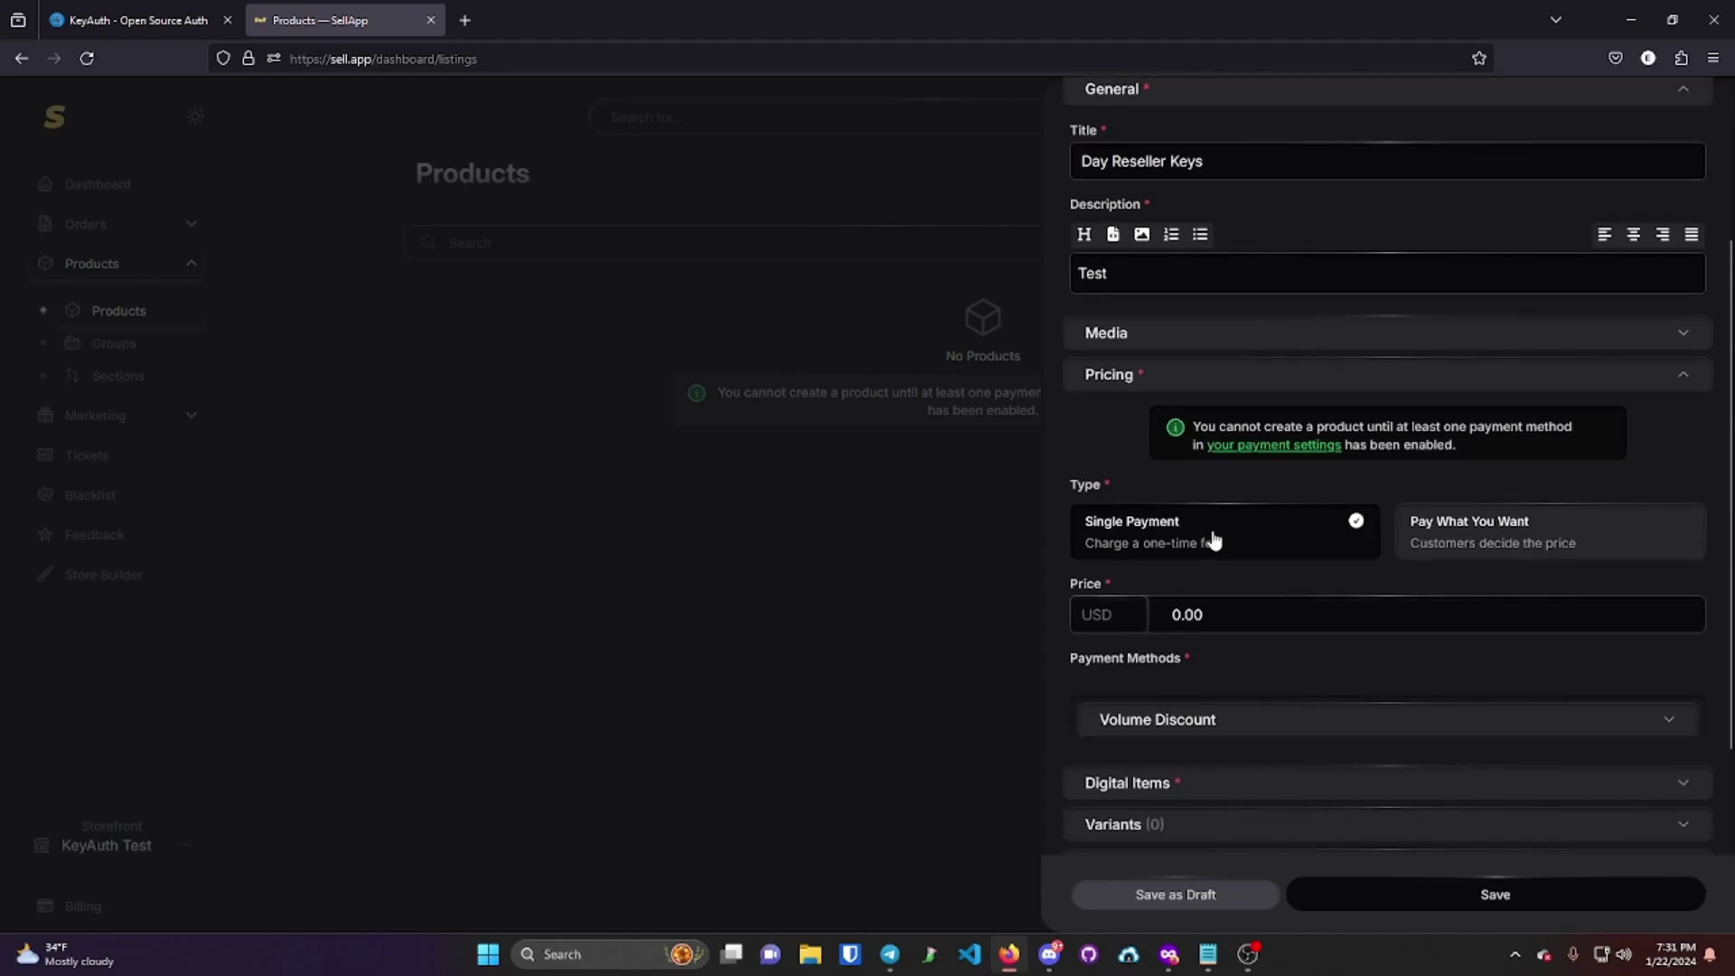
scroll(1224, 597, "down", 1)
left_click(1223, 649)
scroll(1228, 648, "down", 1)
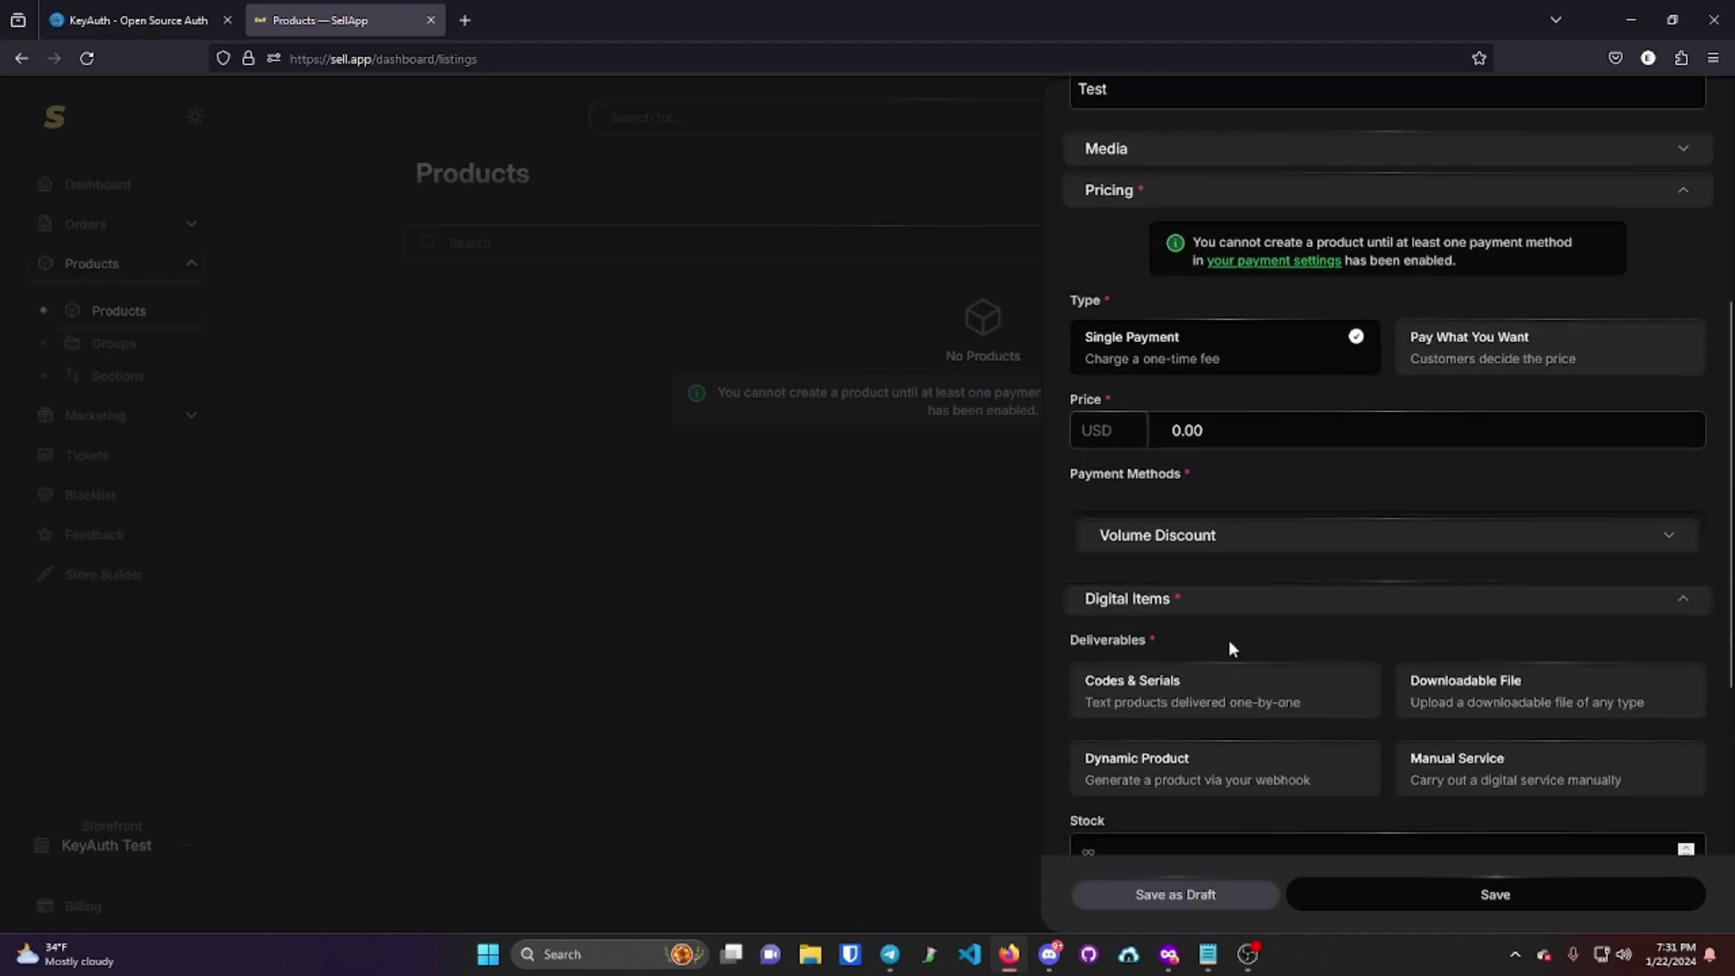
scroll(1228, 638, "down", 3)
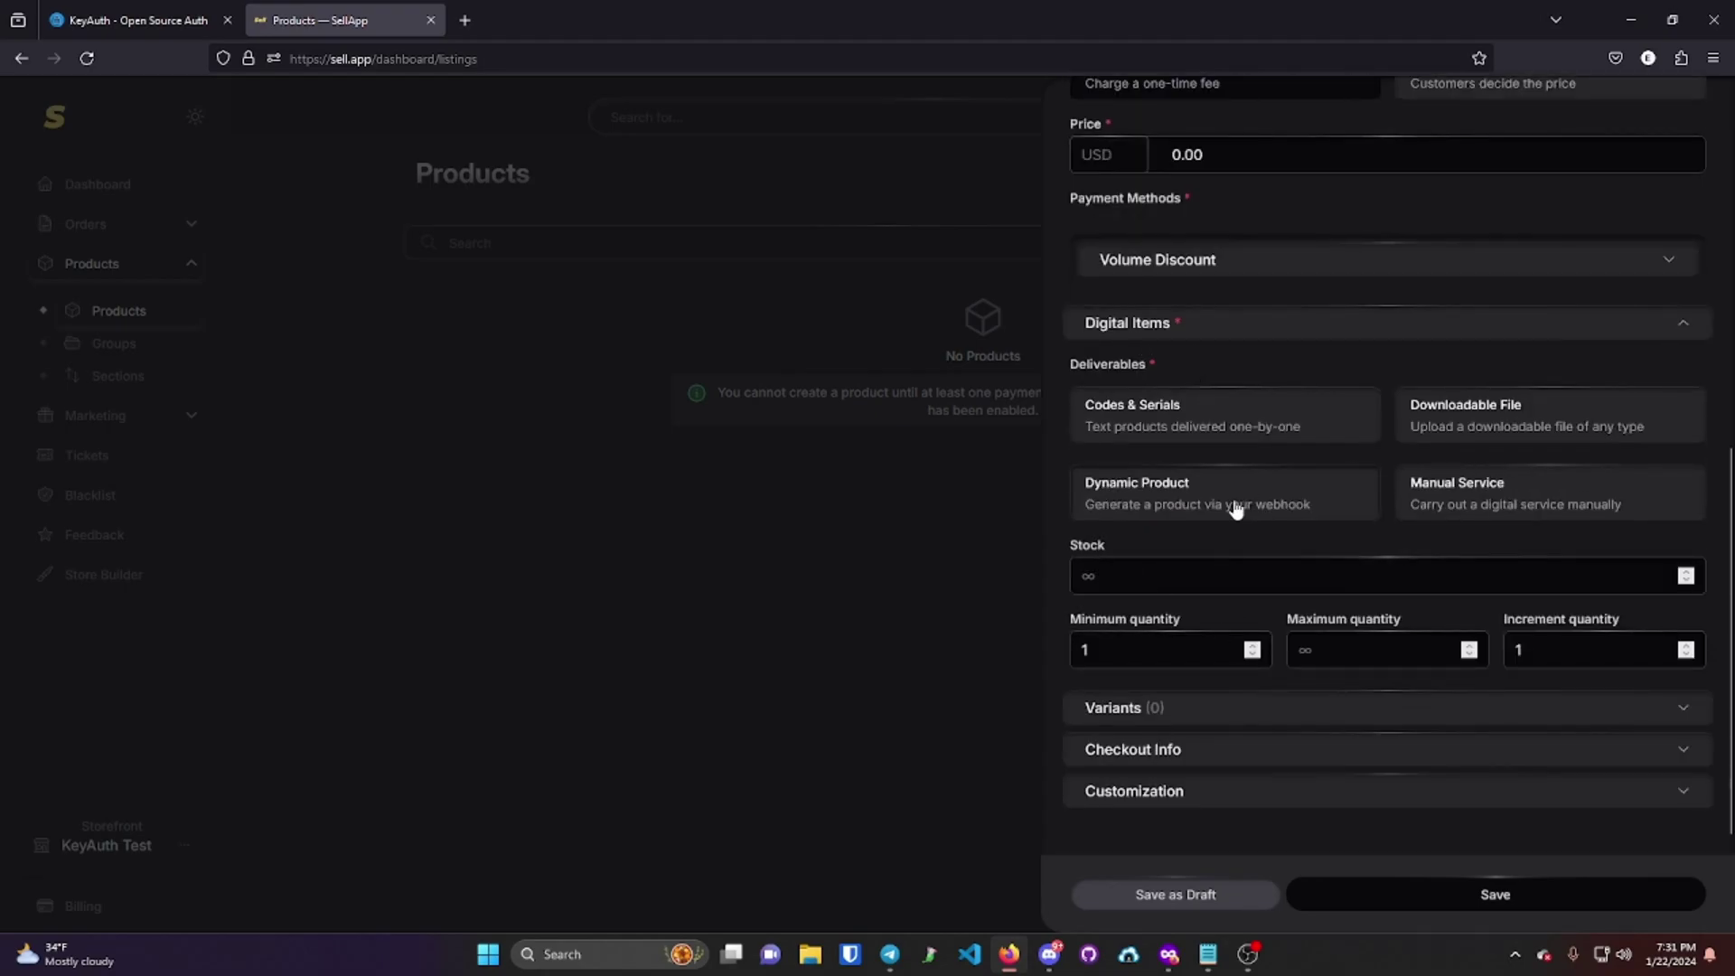
left_click(1202, 506)
scroll(1274, 531, "down", 1)
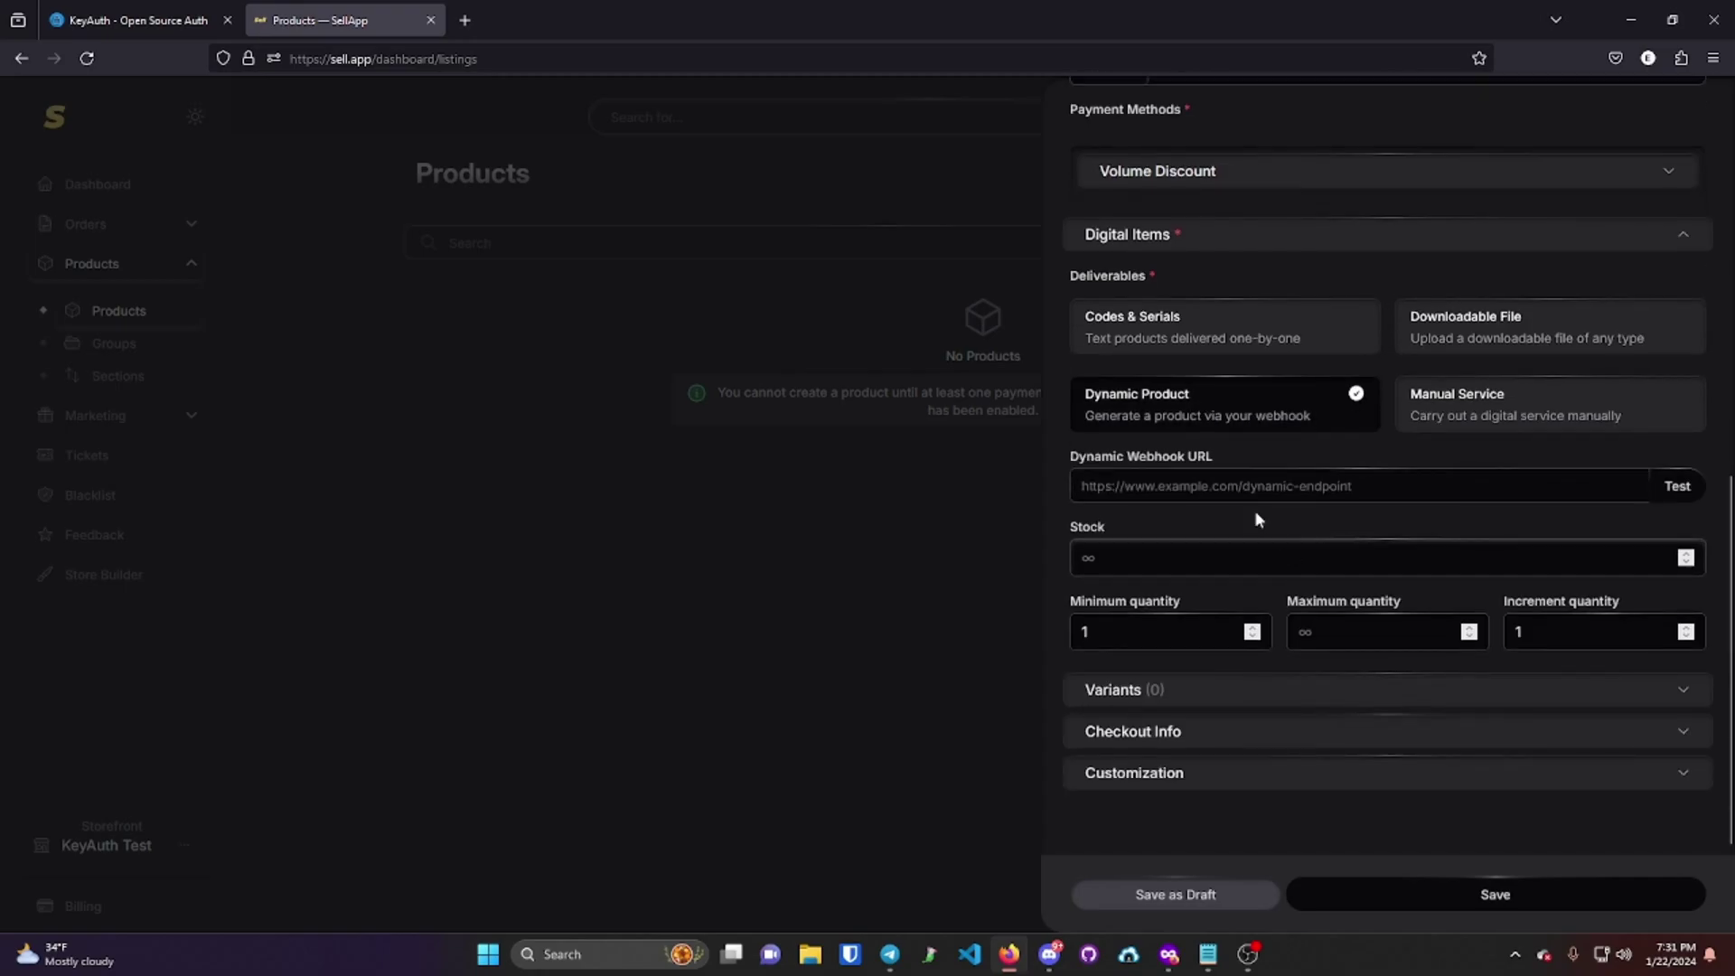
- Copy the reseller webhook link from KeyAuth's reseller settings
left_click(170, 30)
scroll(453, 279, "up", 3)
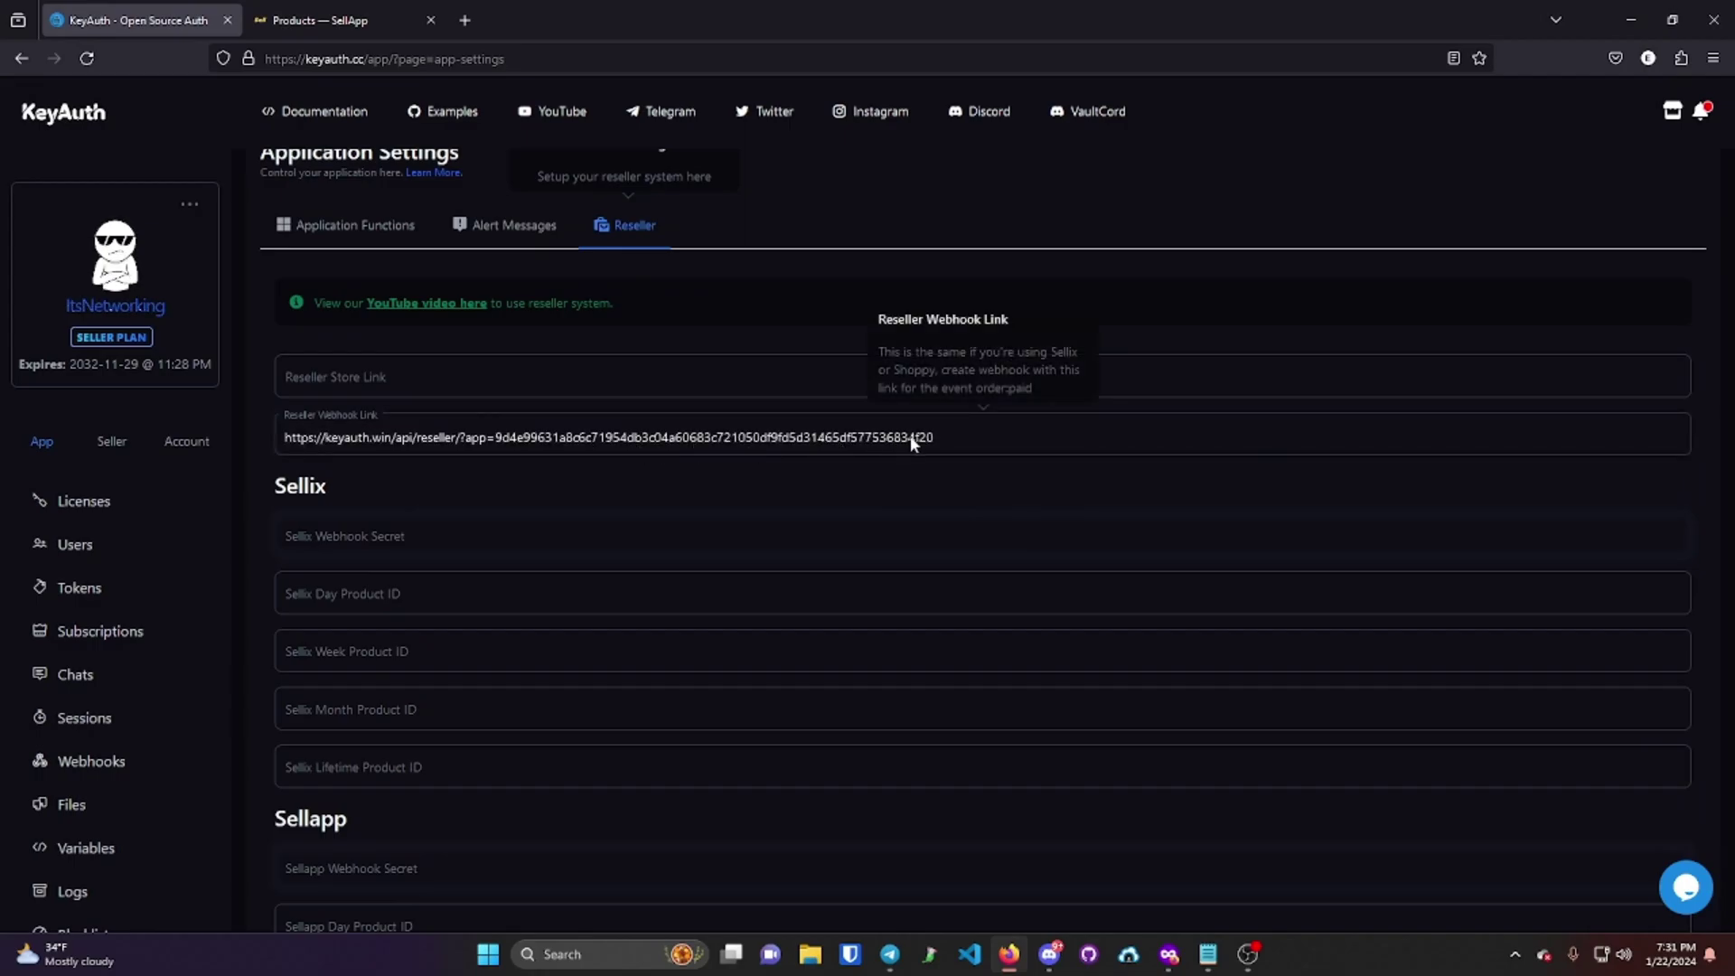
left_click_drag(913, 441, 282, 437)
key("ctrl+c")
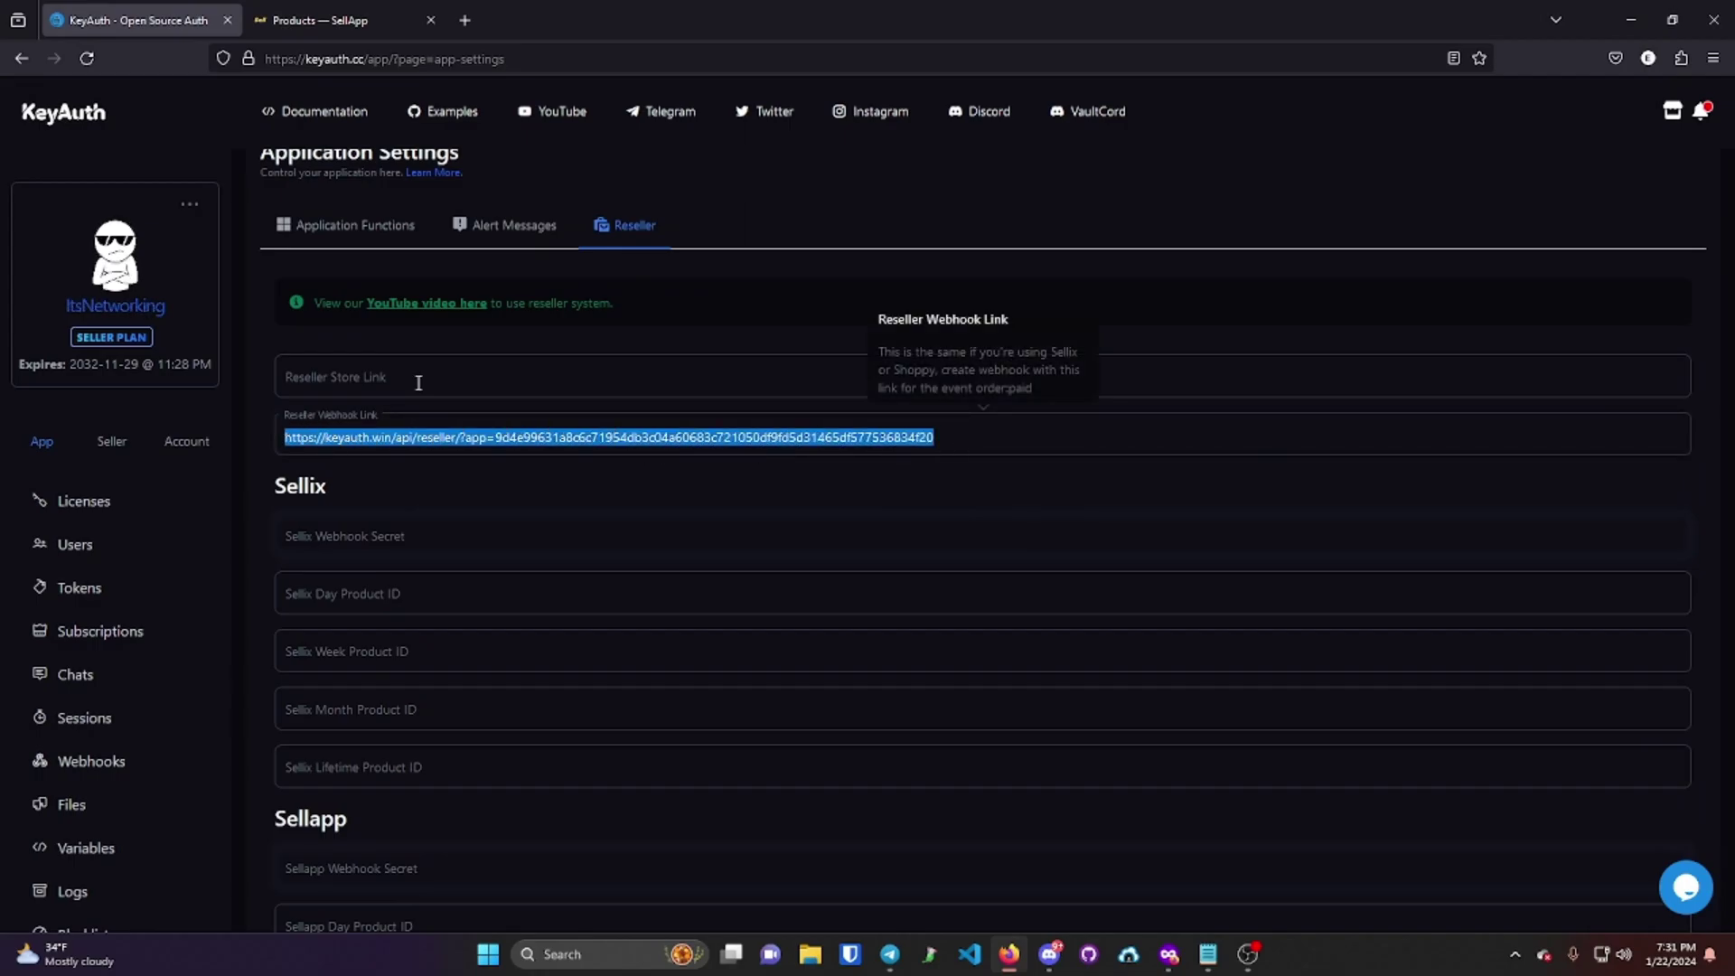
- Paste the KeyAuth reseller webhook link into the product's Dynamic Webhook URL
left_click(359, 30)
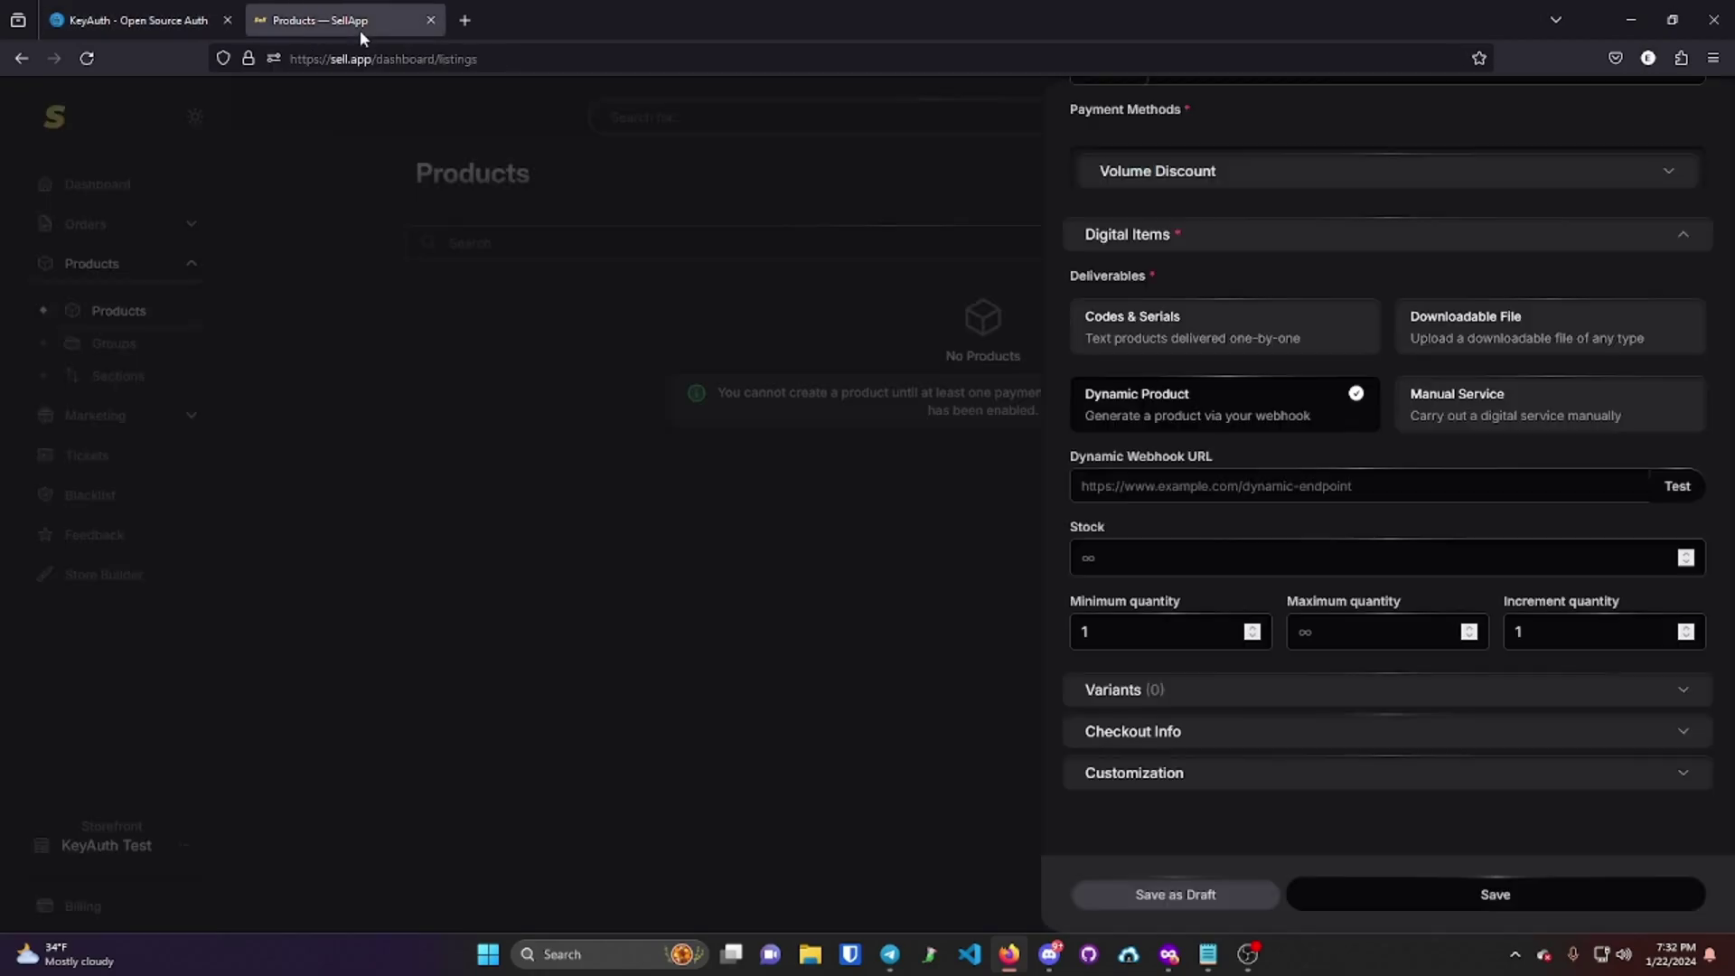
left_click(1201, 493)
key("ctrl+v")
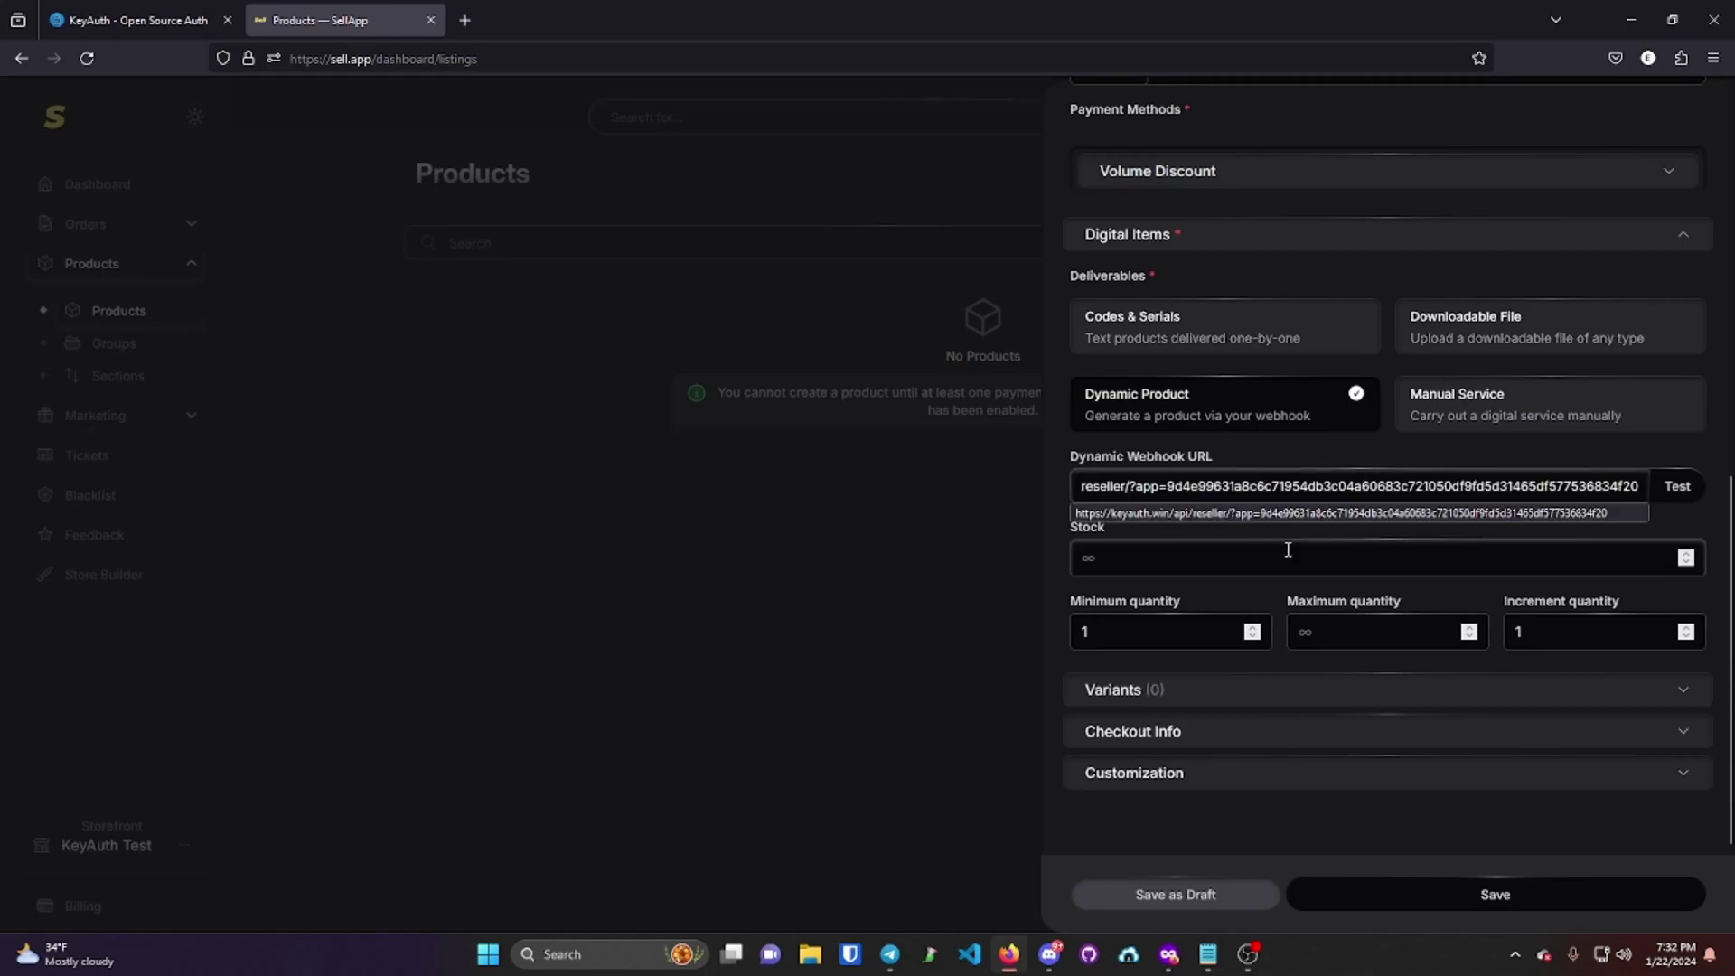
- Add a 'username' Text checkout input and save the product
left_click(1233, 737)
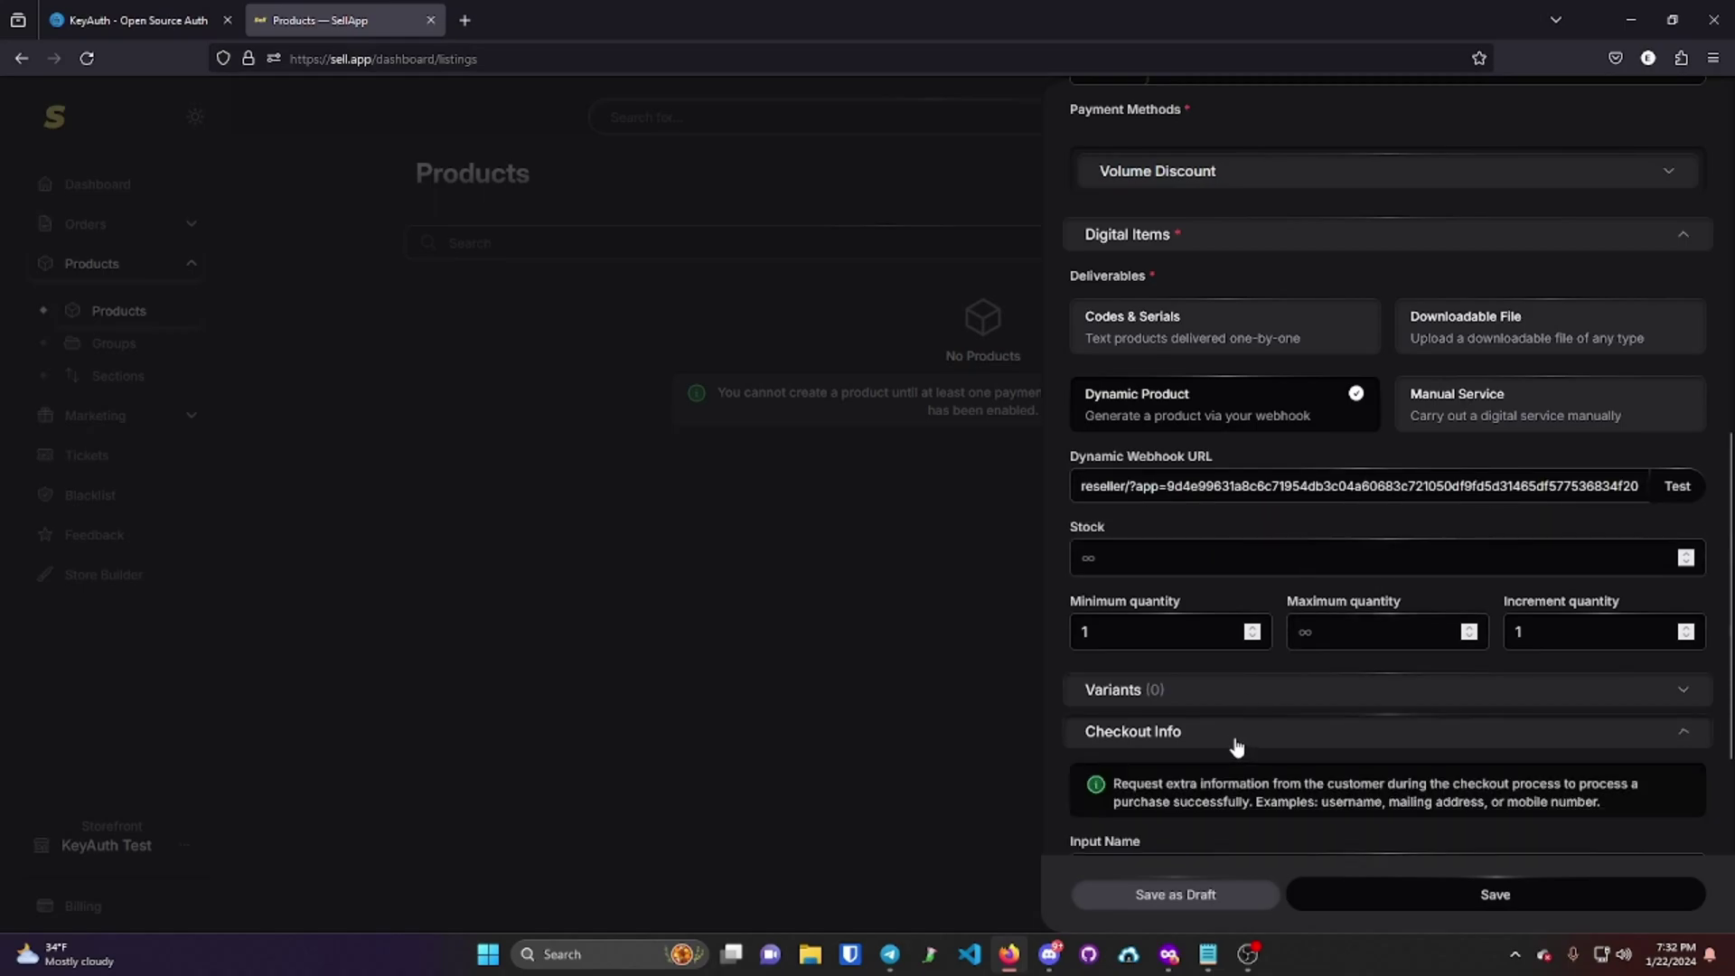
scroll(1226, 720, "down", 3)
left_click(1259, 575)
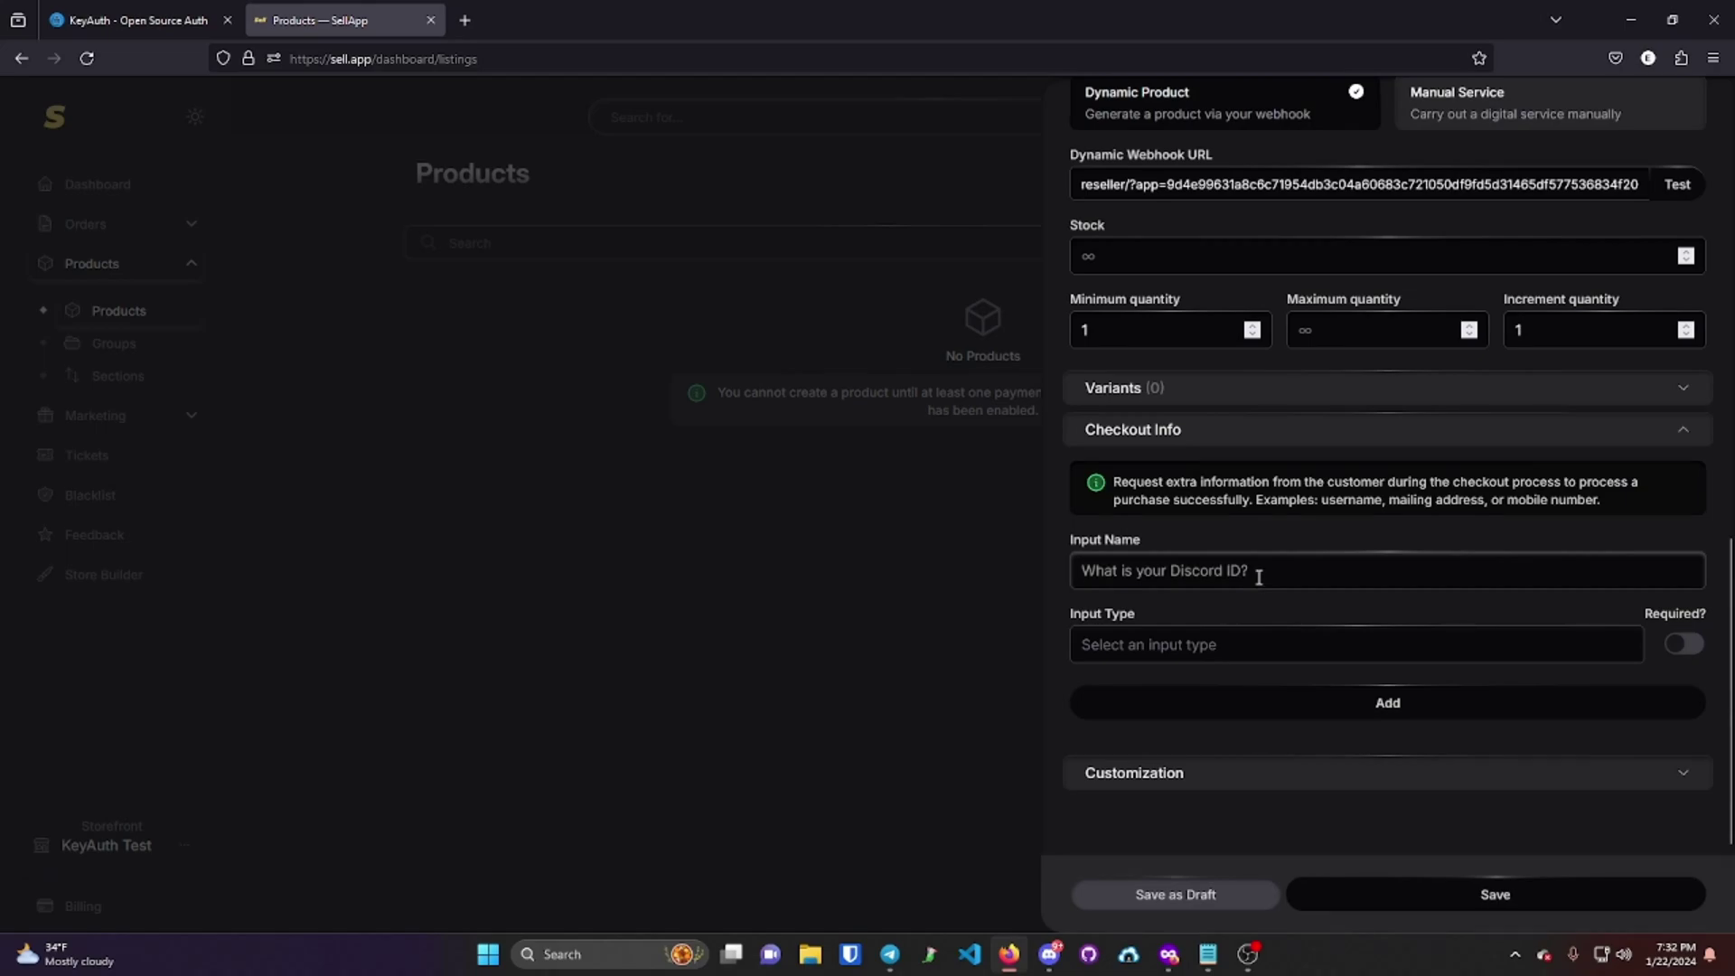
type("username")
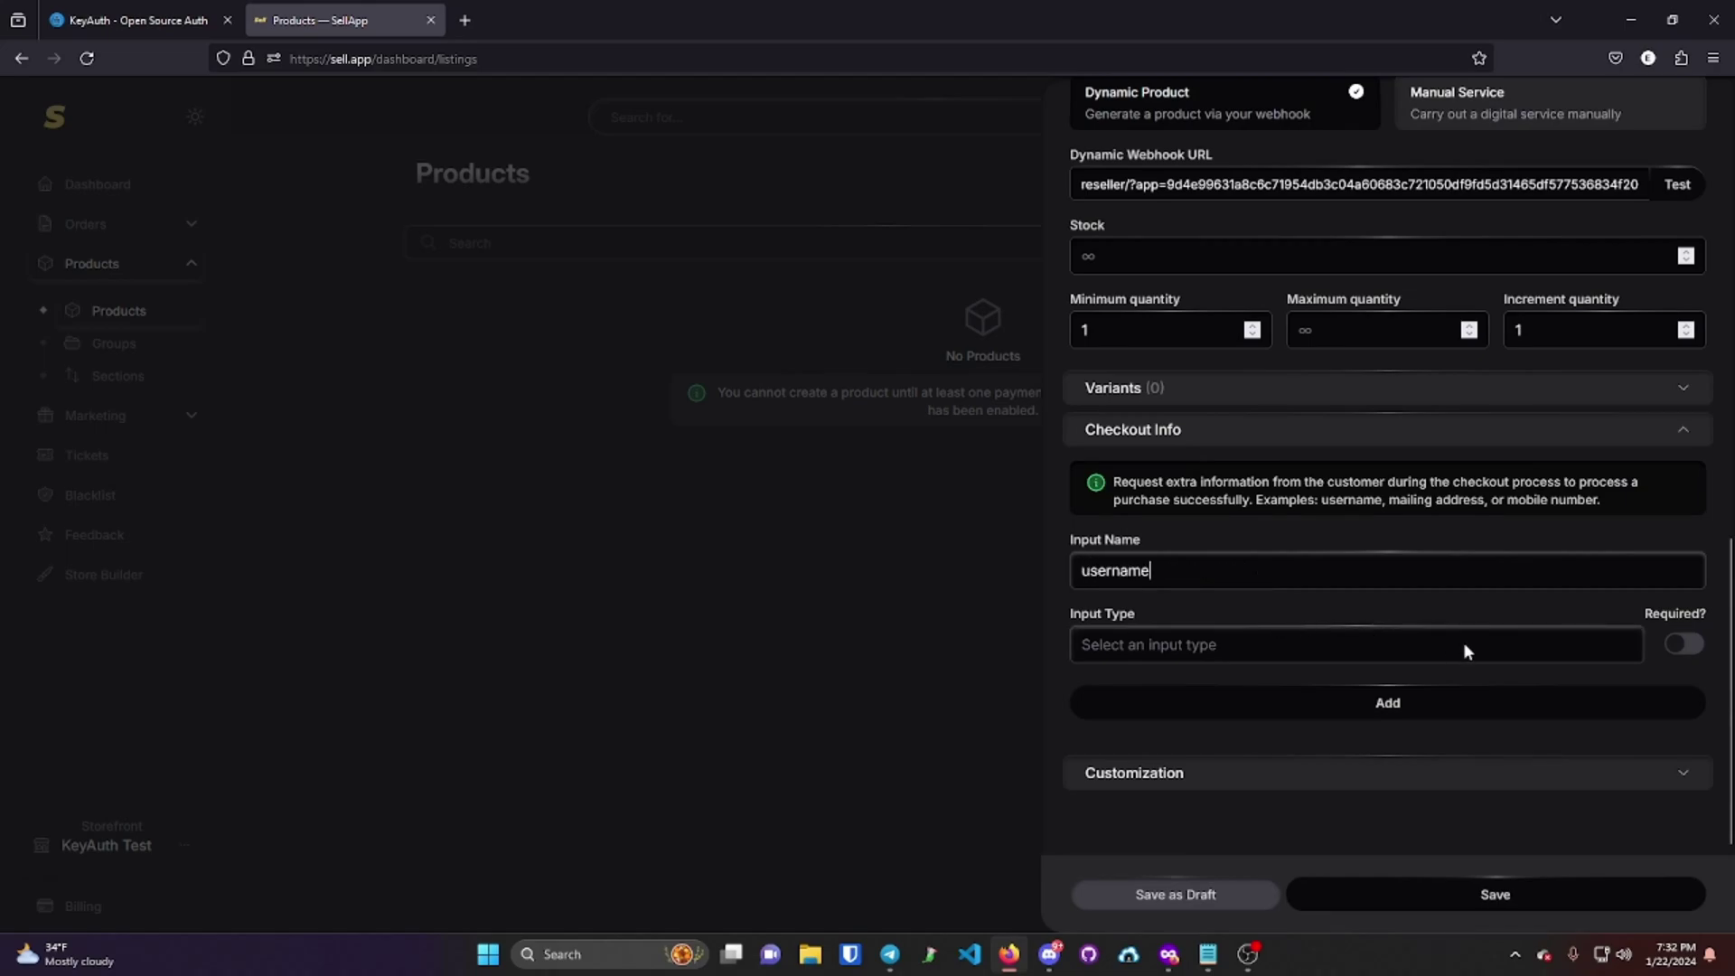
left_click(1436, 651)
left_click(1146, 711)
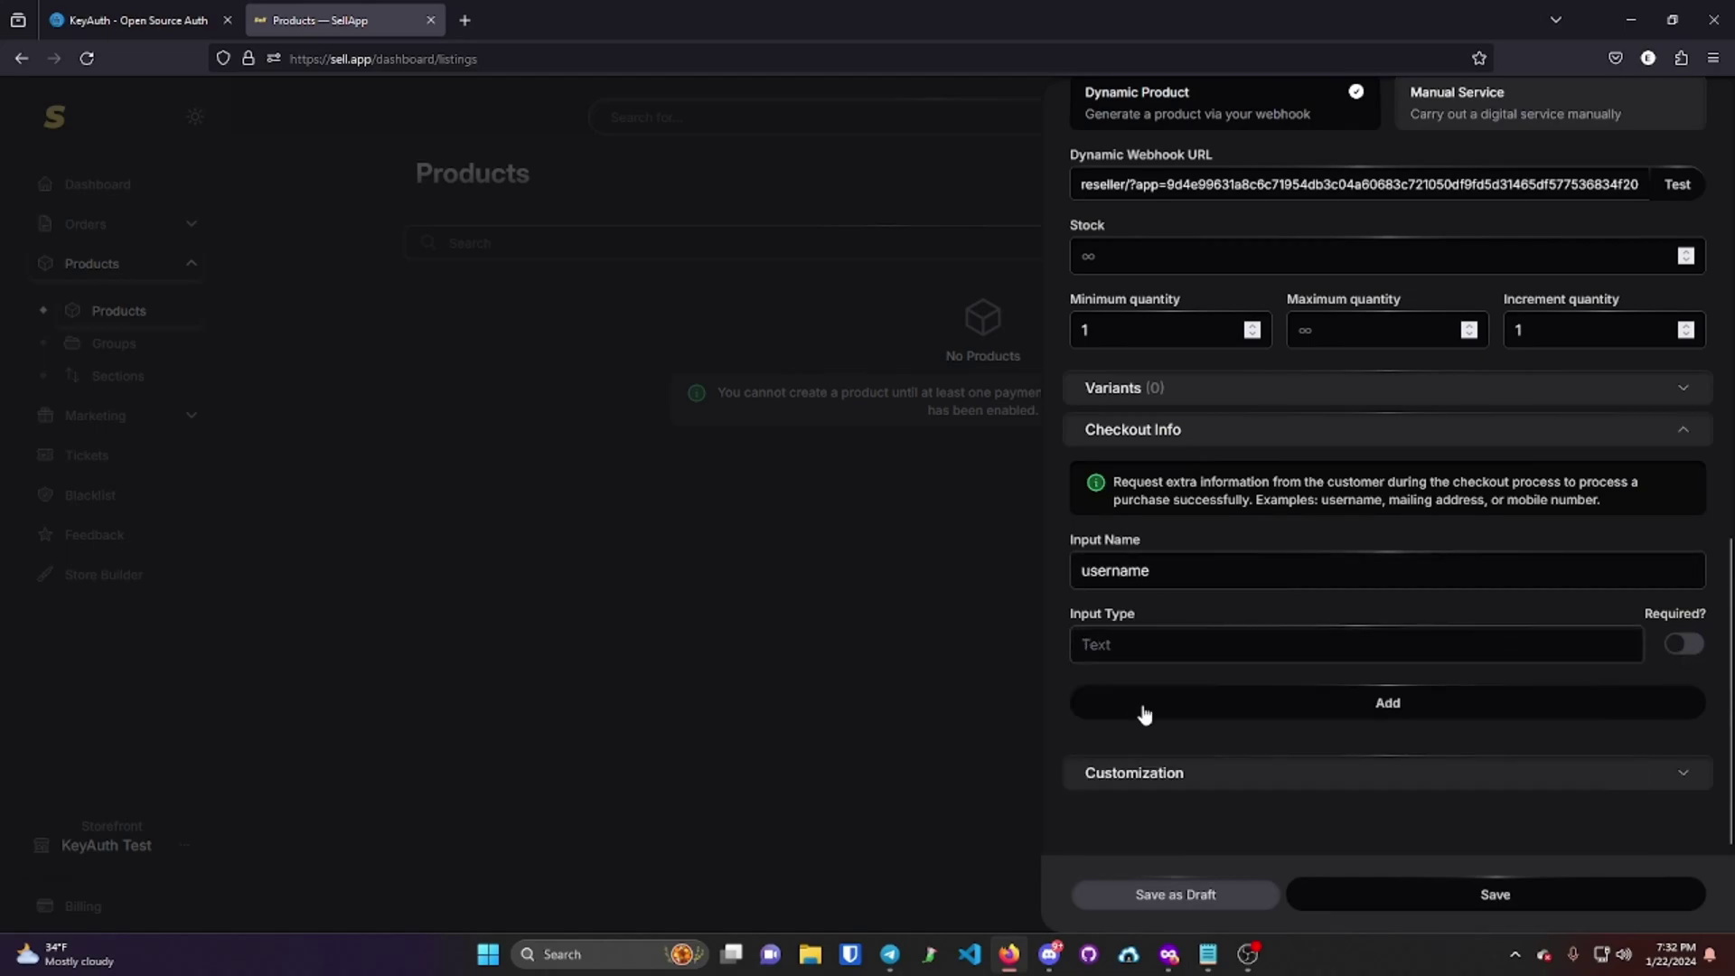
left_click(1386, 712)
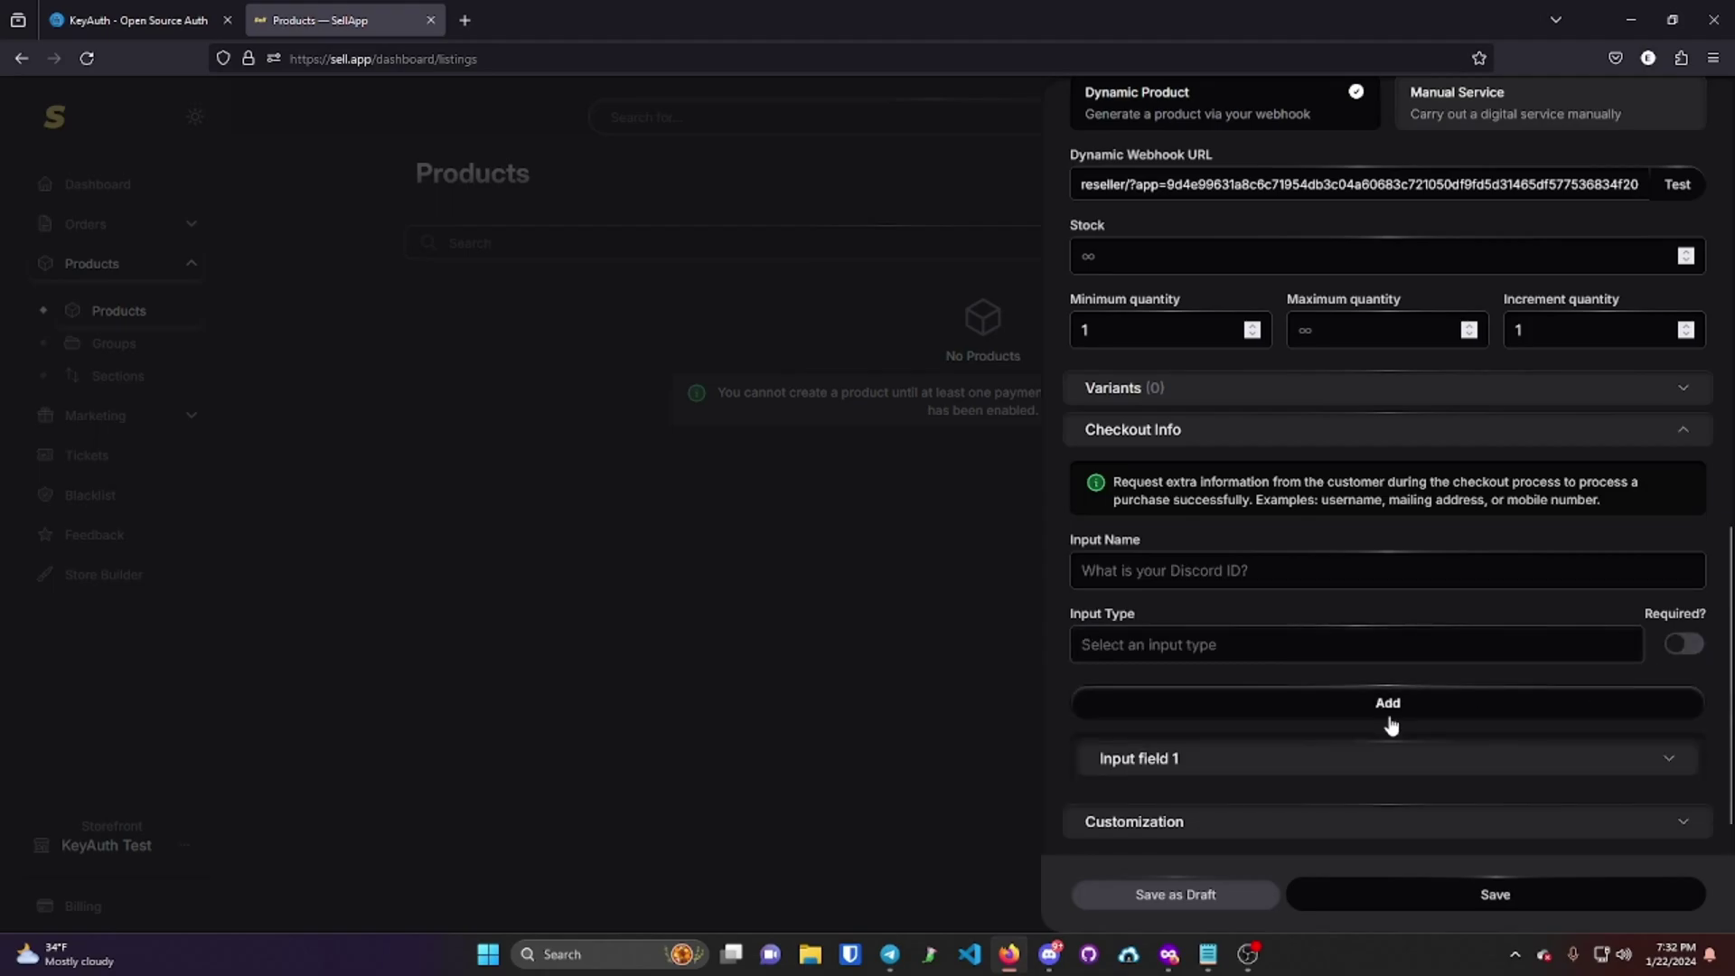
scroll(1409, 739, "down", 1)
left_click(1489, 896)
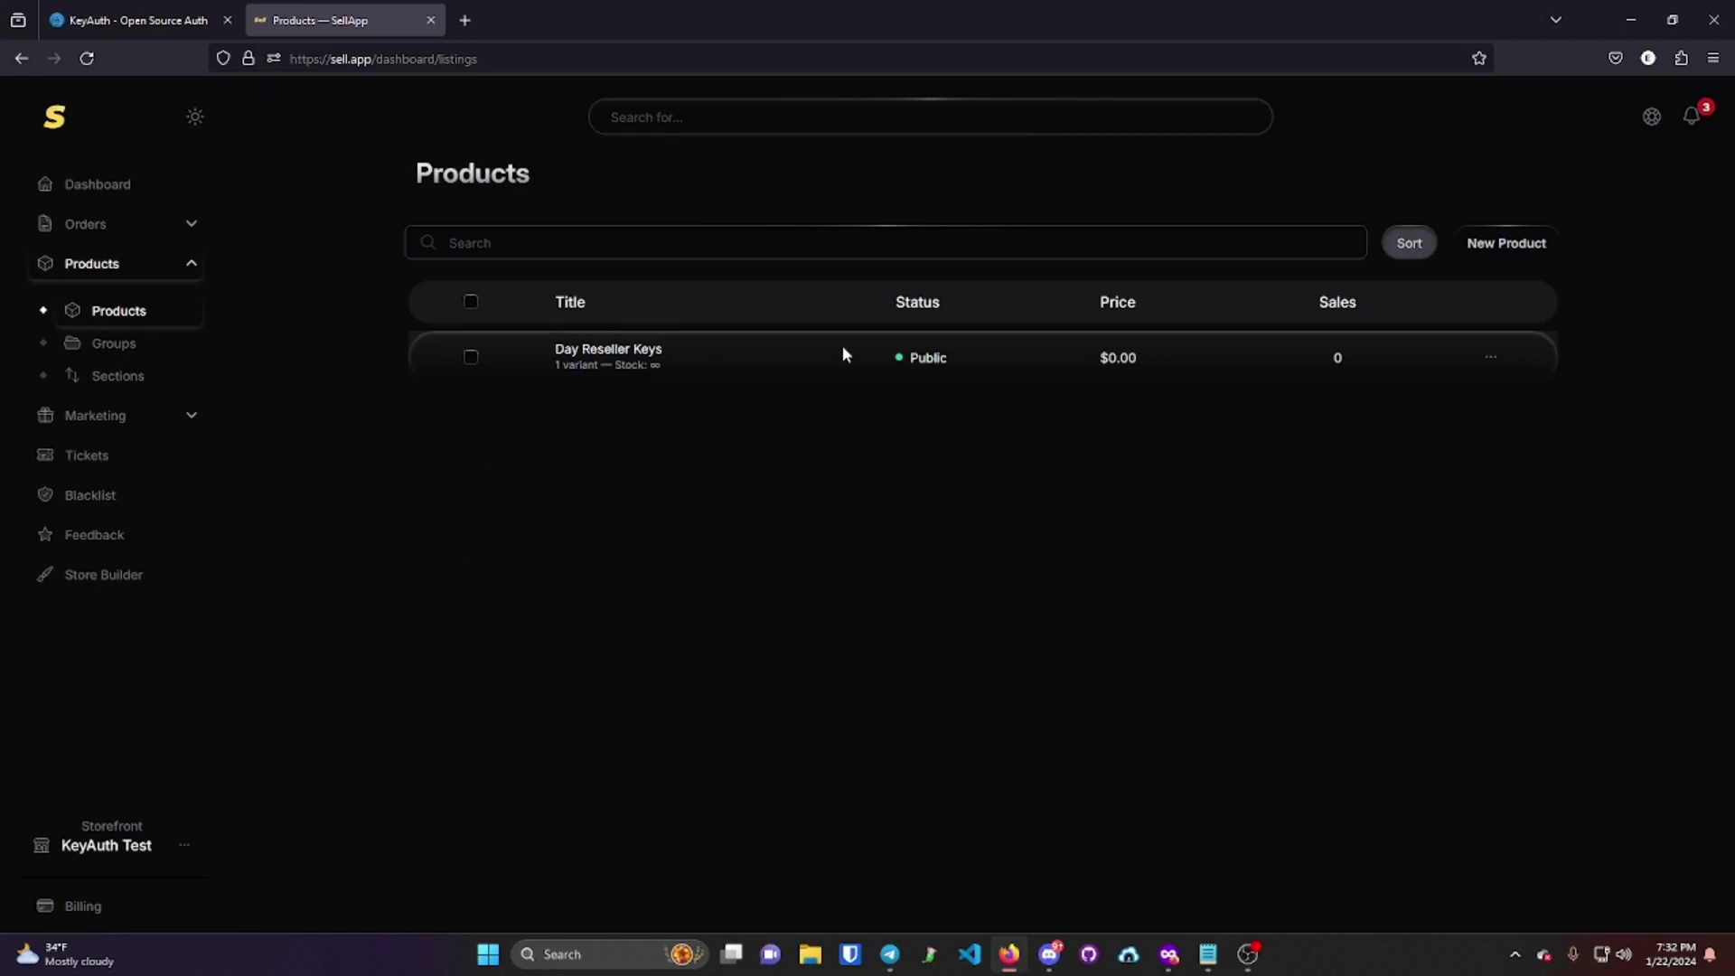
- Put the Day Reseller Keys purchase page URL into KeyAuth's Sellapp Day Product ID field
left_click(1492, 360)
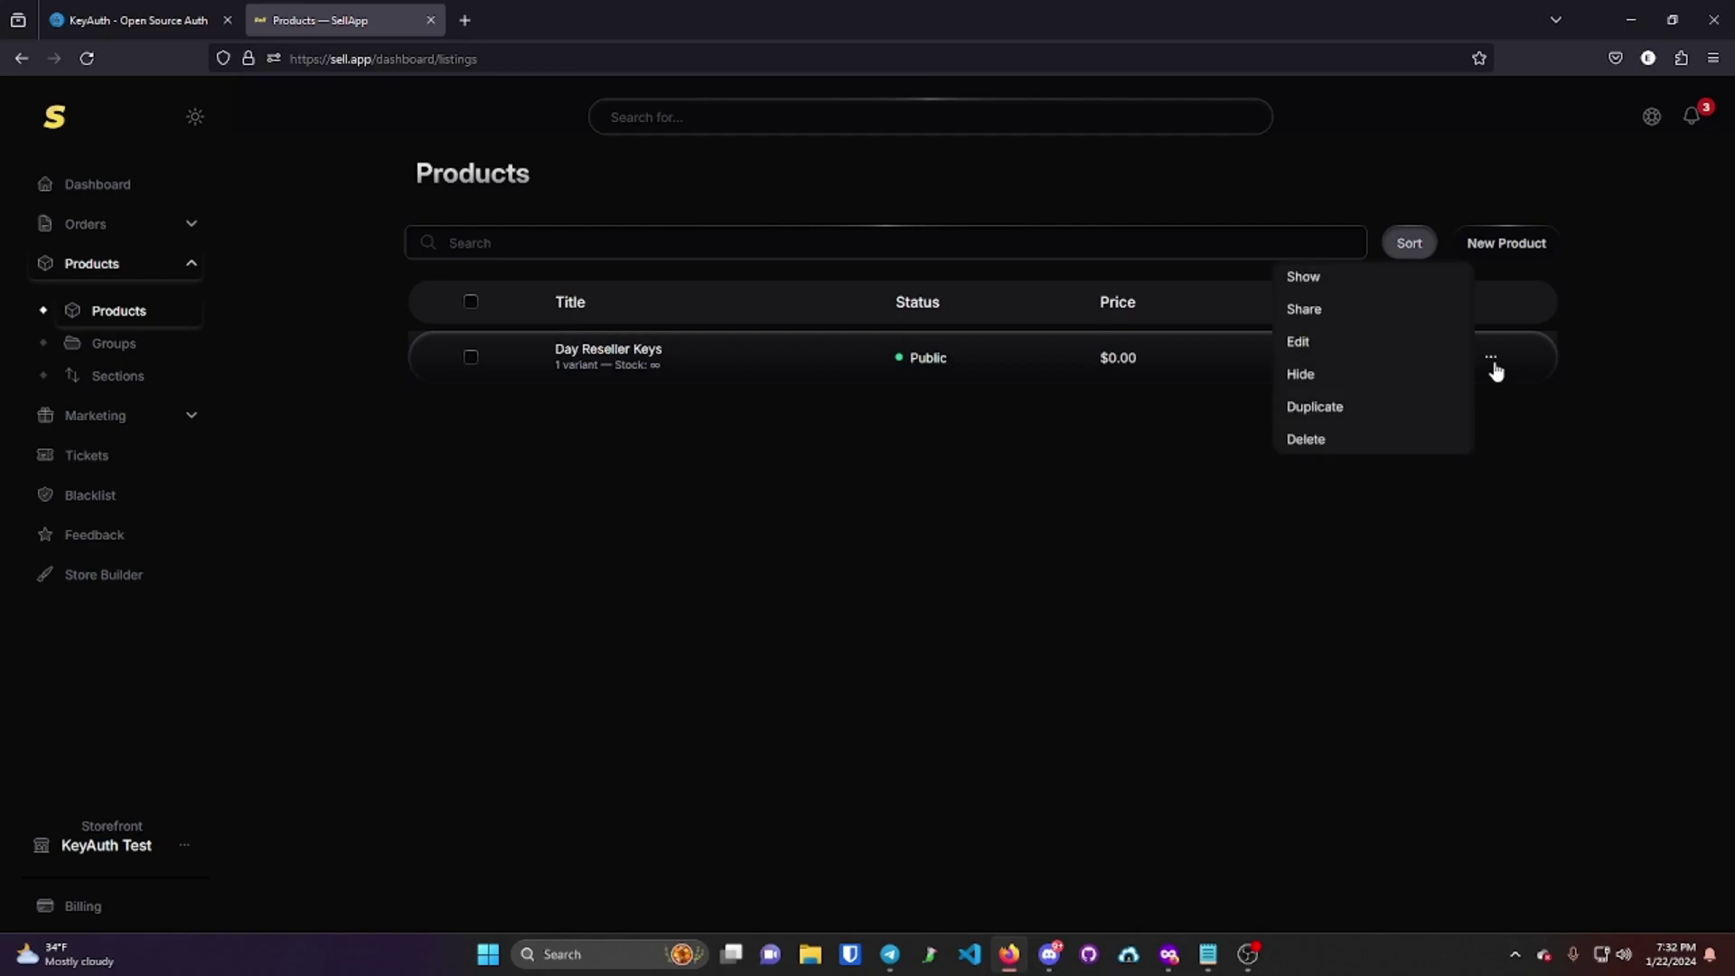
left_click(1352, 282)
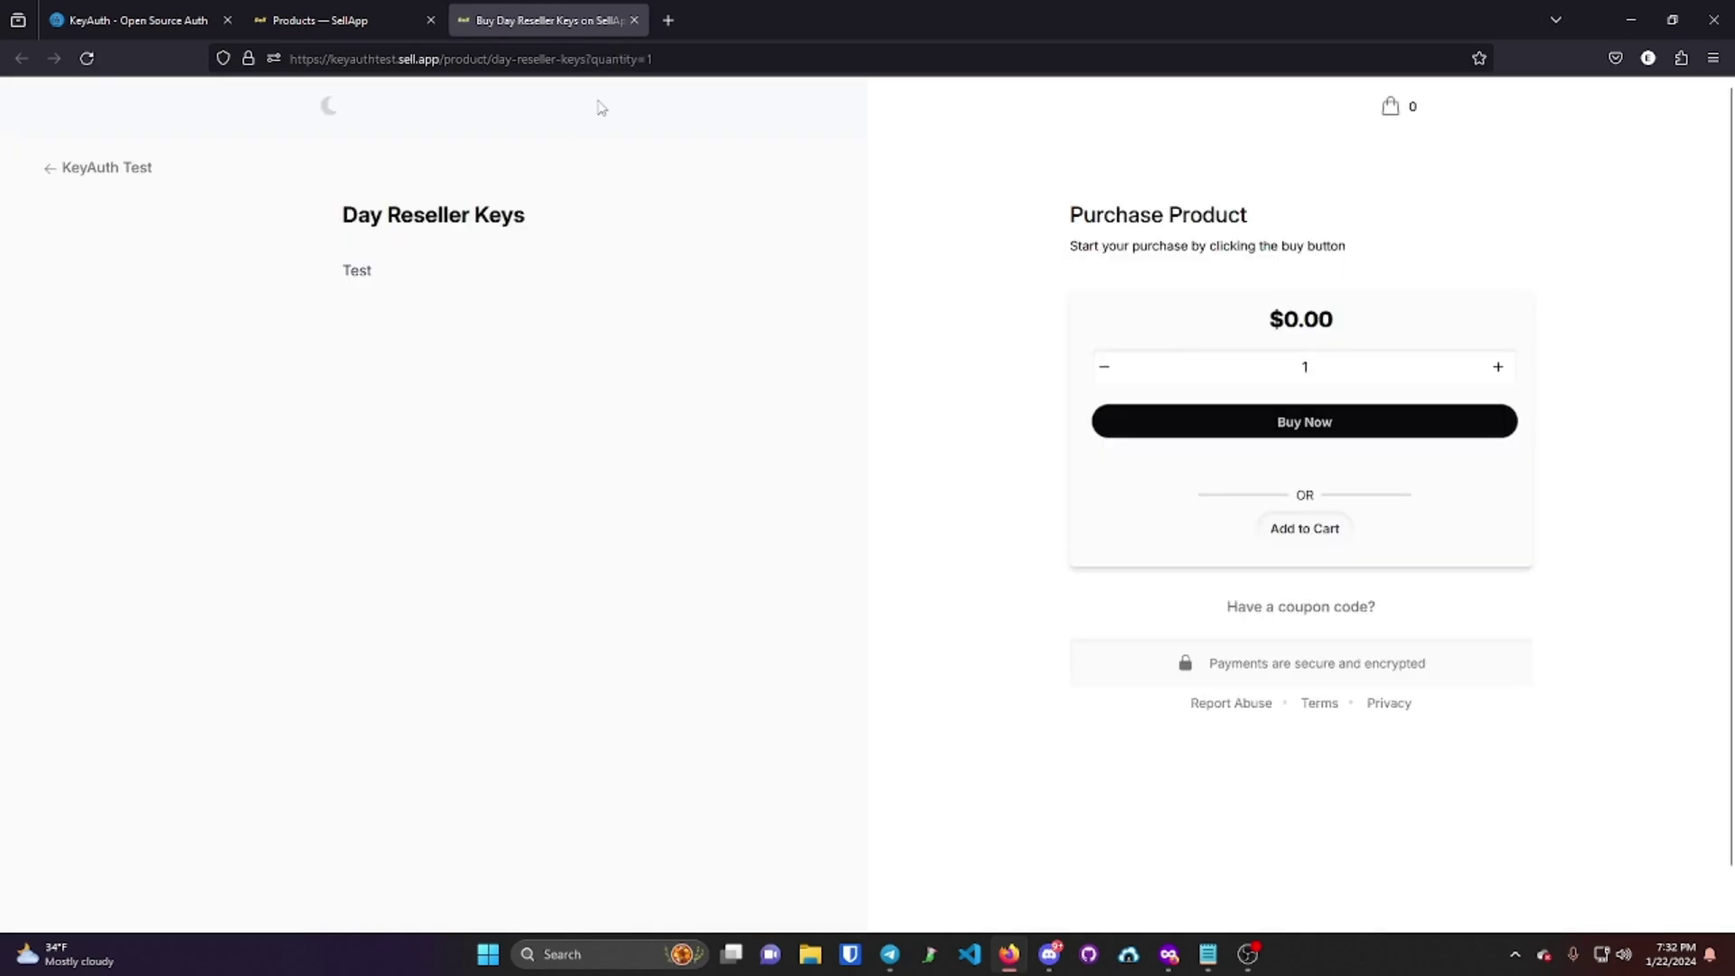
left_click(707, 59)
key("ctrl+c")
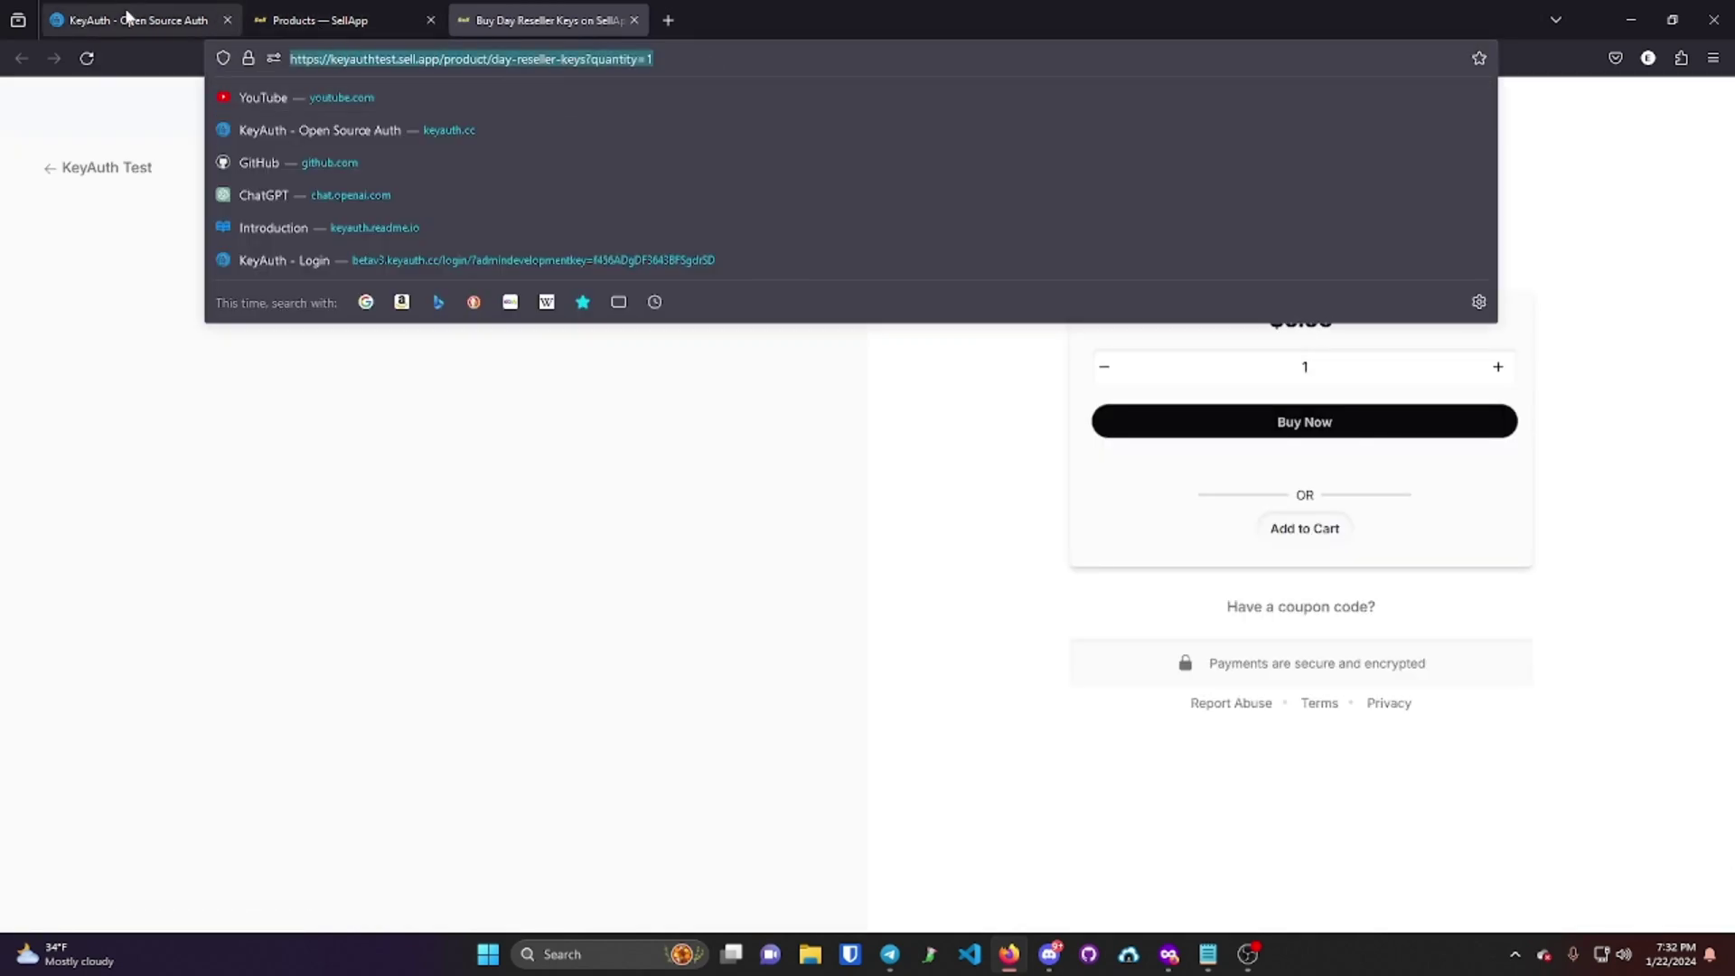
left_click(127, 16)
scroll(450, 669, "down", 4)
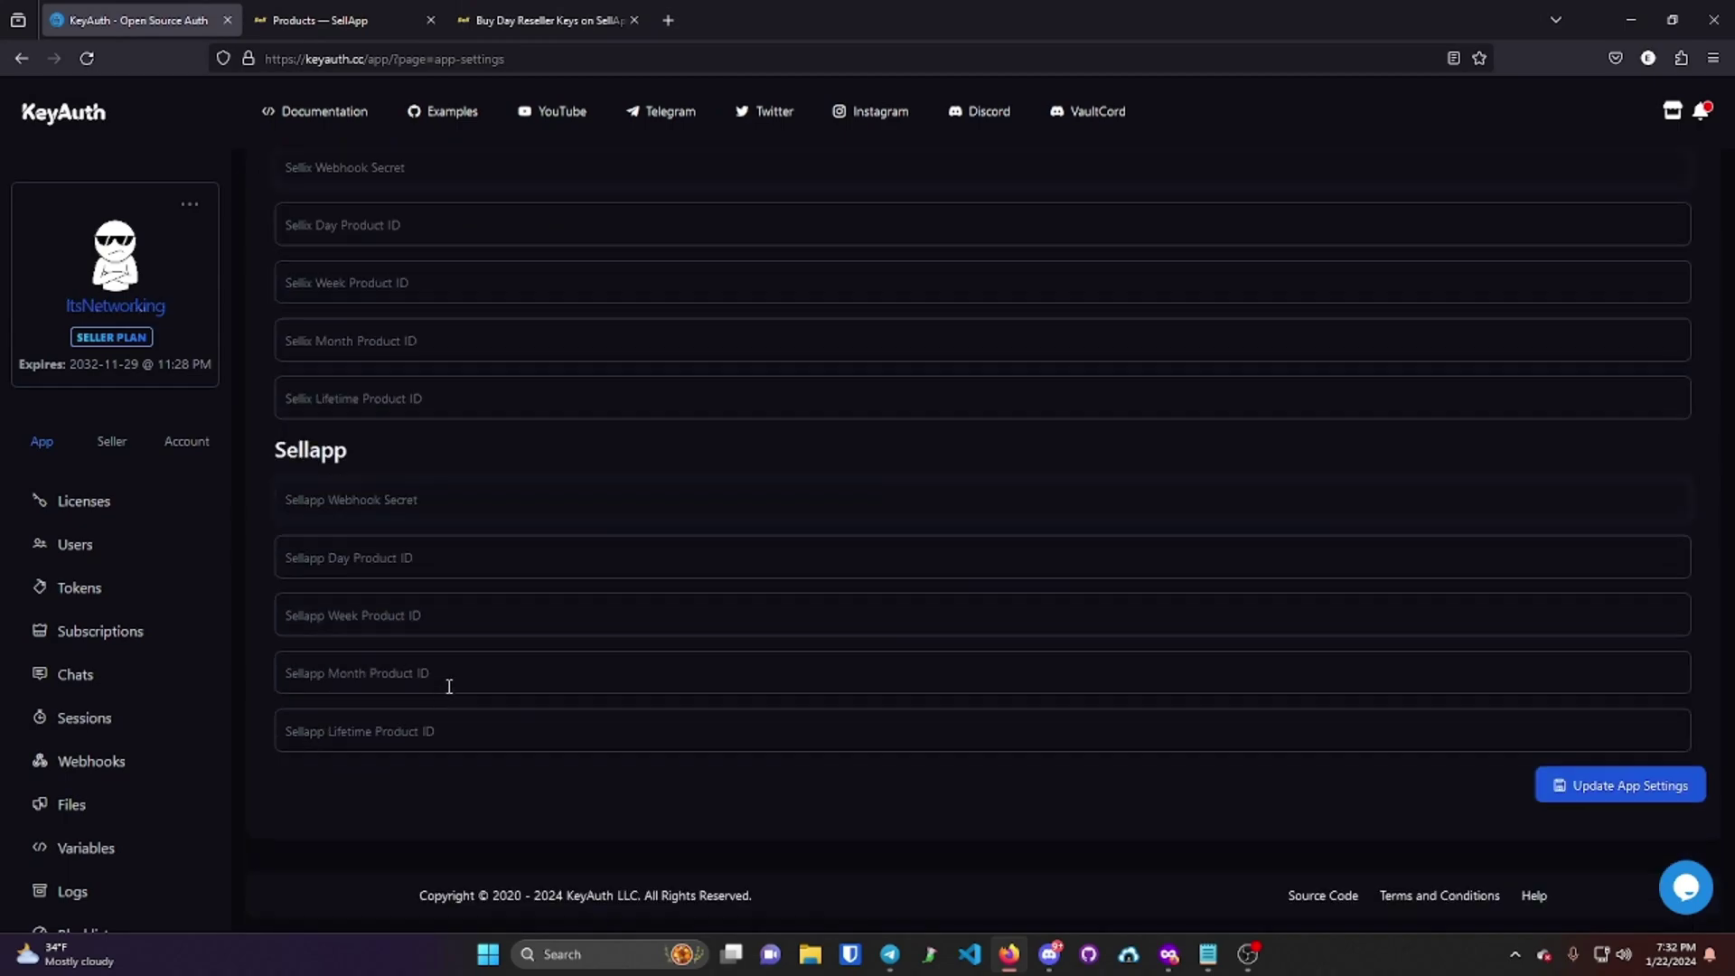
left_click(472, 556)
key("ctrl+v")
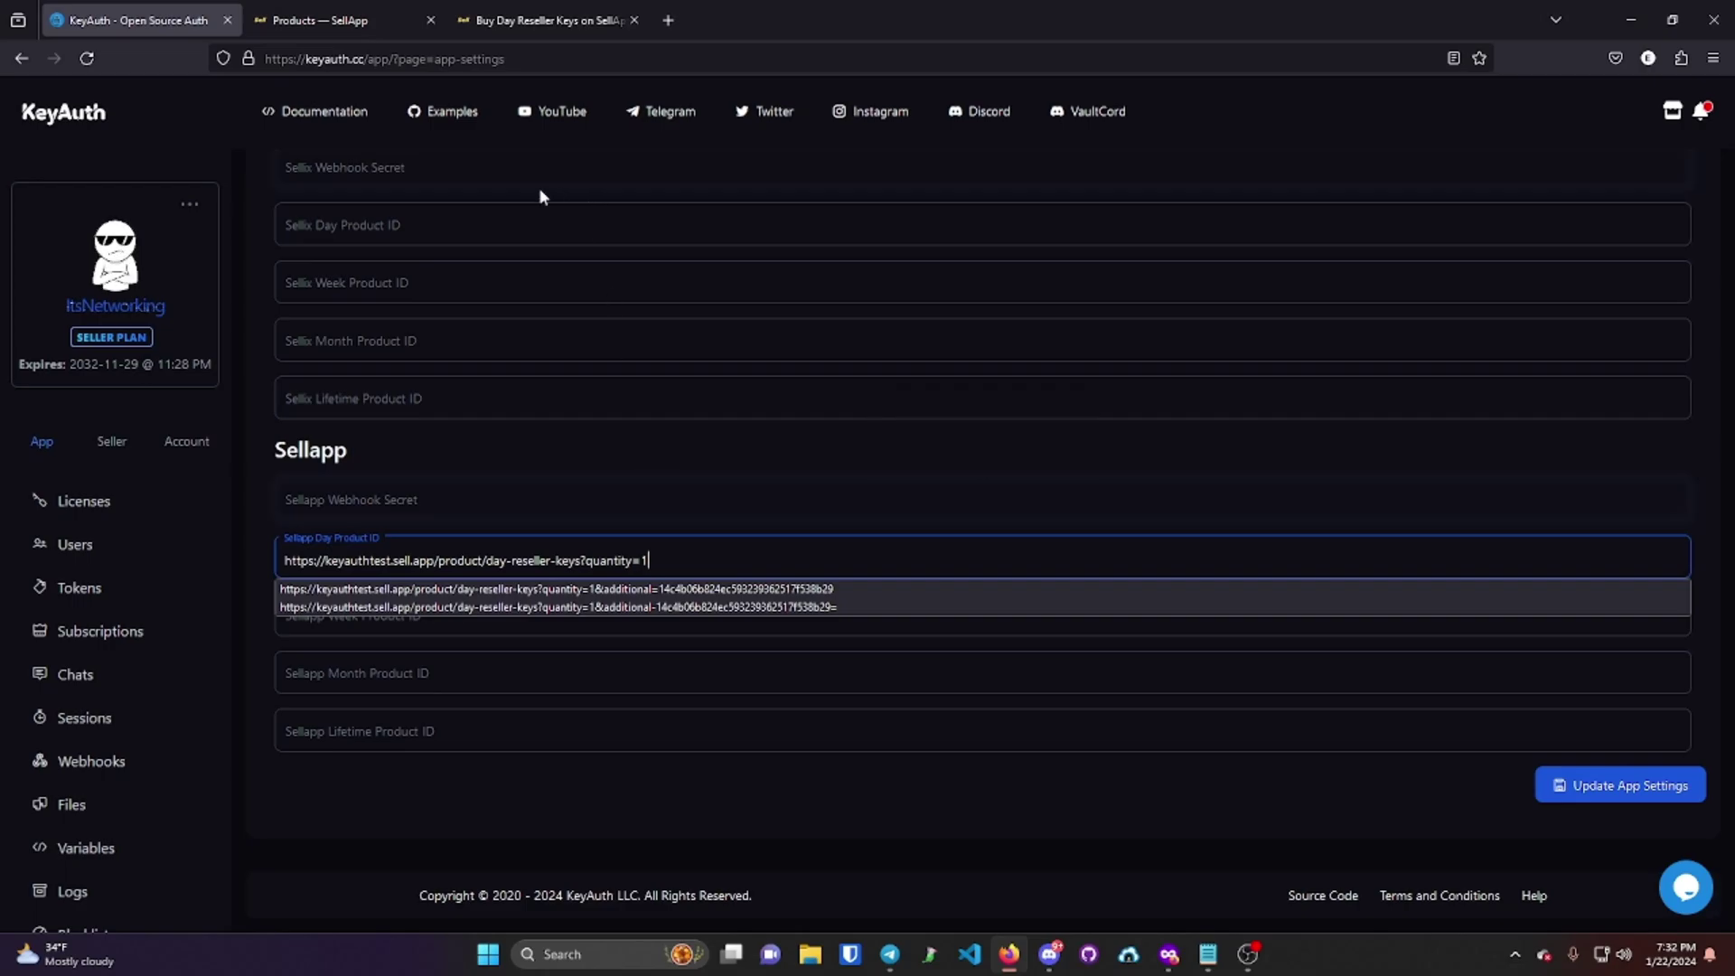
left_click(506, 20)
- Start buying the product and inspect the Username input to grab its additionalInformation name ID
left_click(1344, 436)
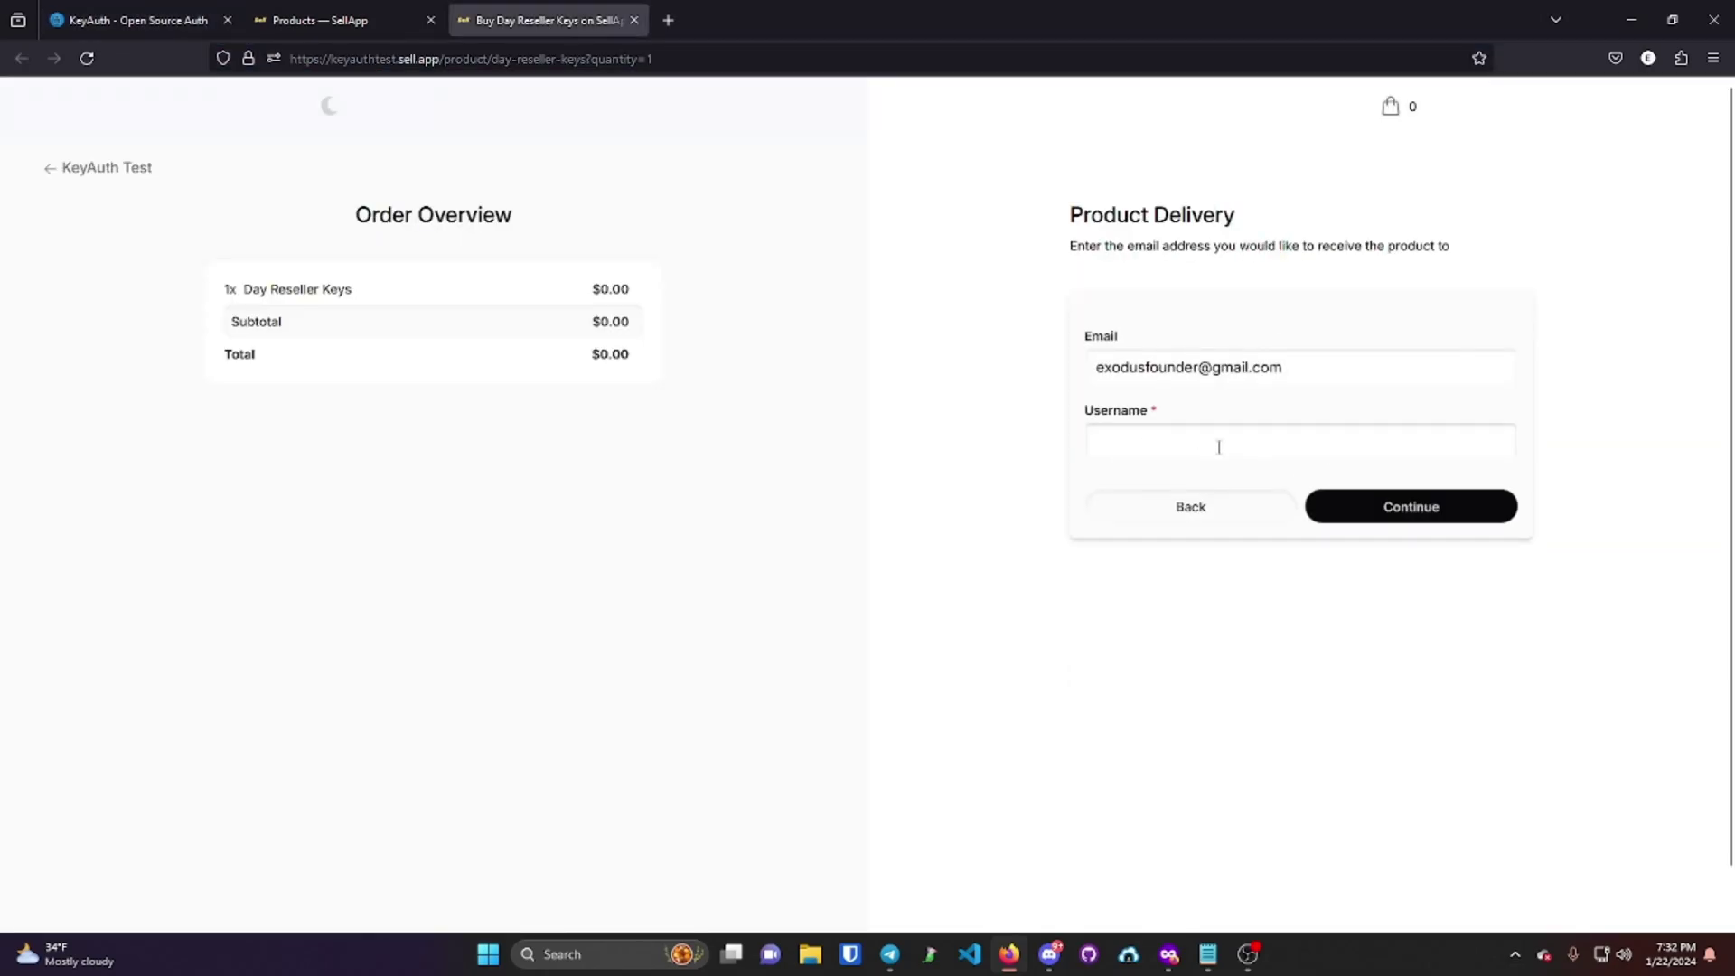
right_click(1248, 441)
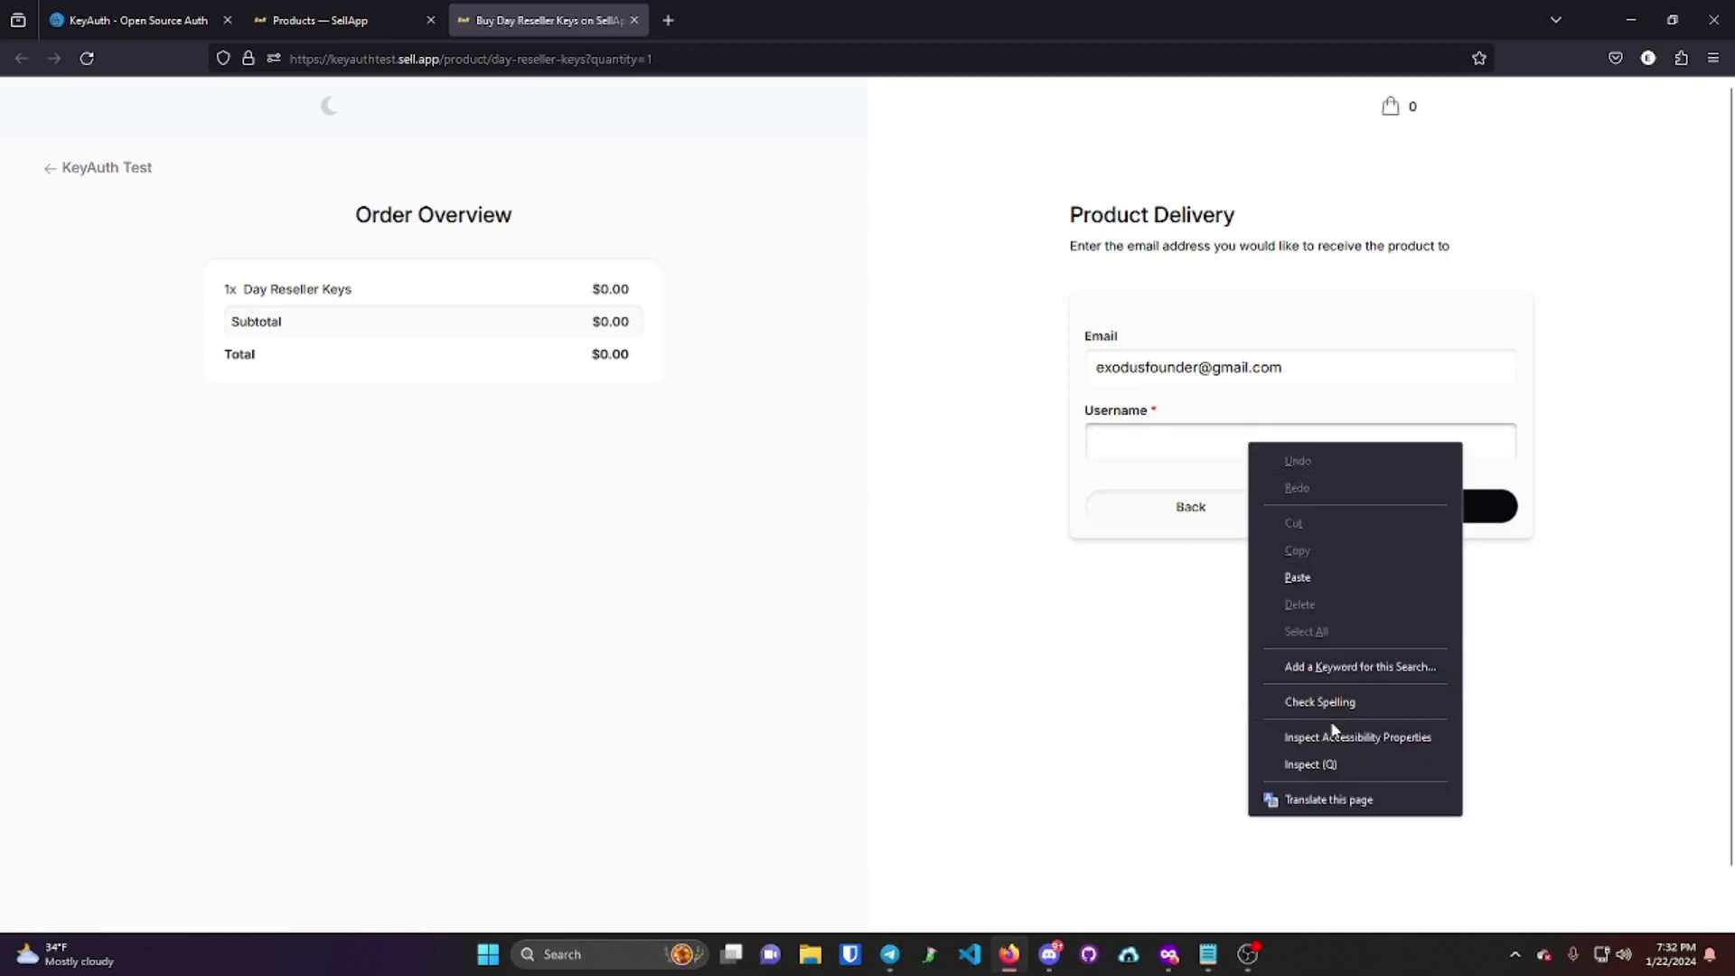
left_click(1320, 766)
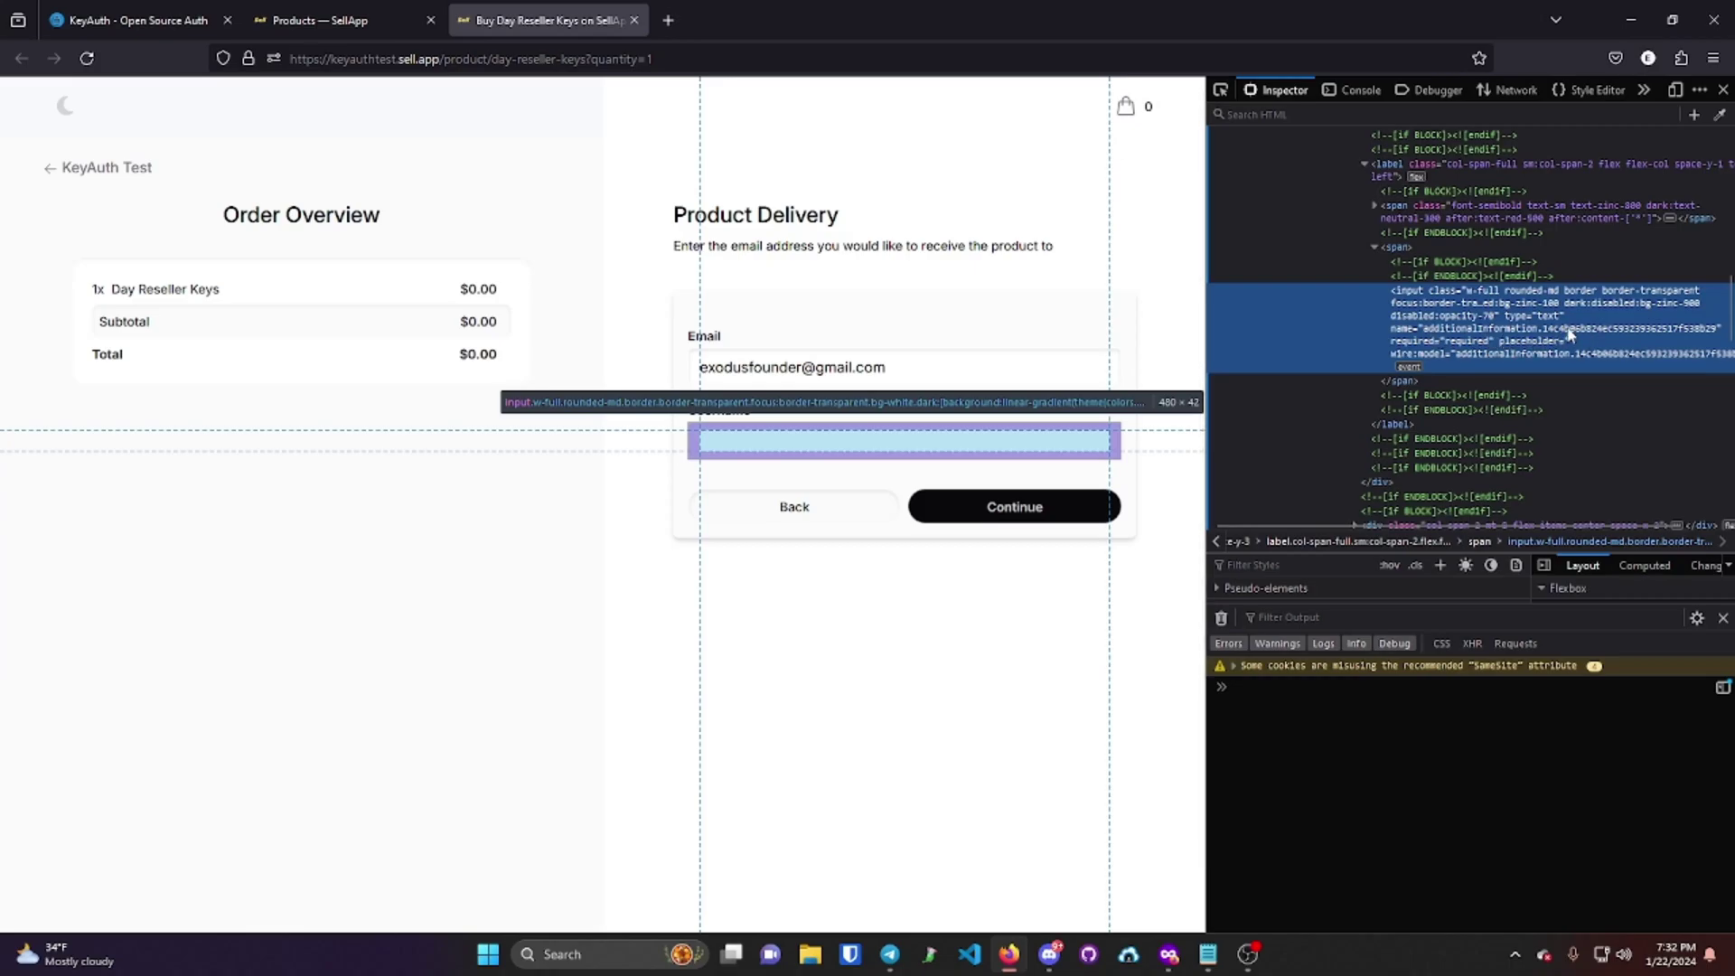
double_click(1577, 328)
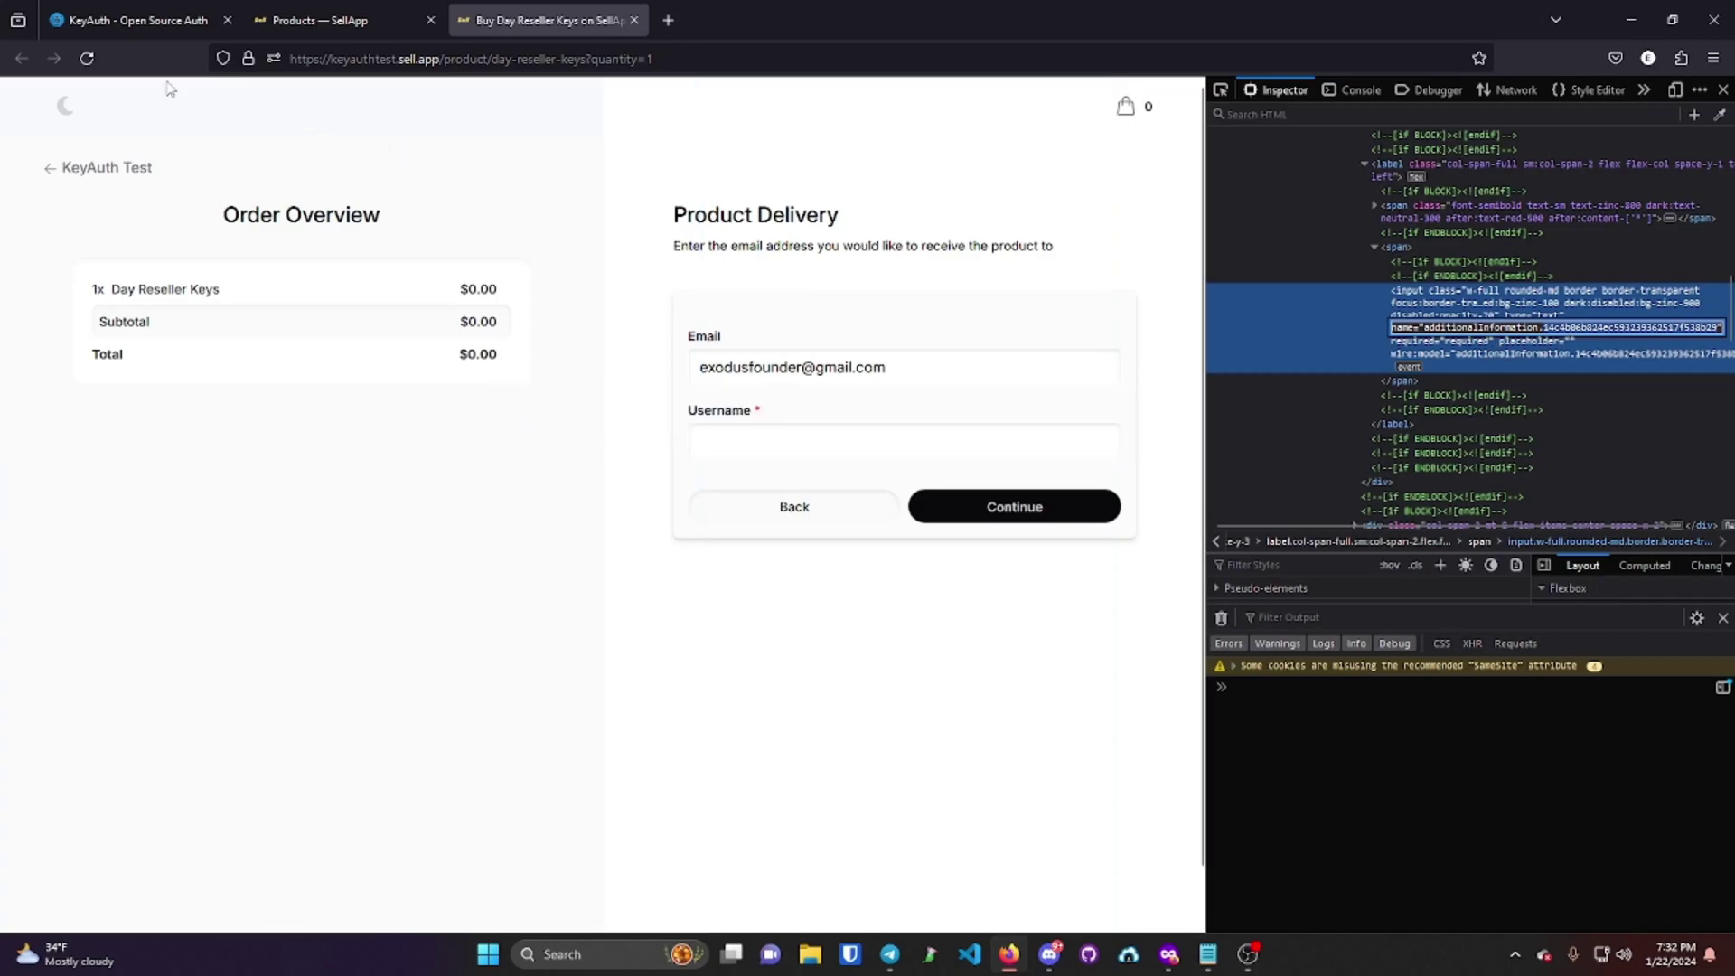
- Append '&additional=', the copied username field ID and '=' to the Sellapp Day Product ID
left_click(136, 20)
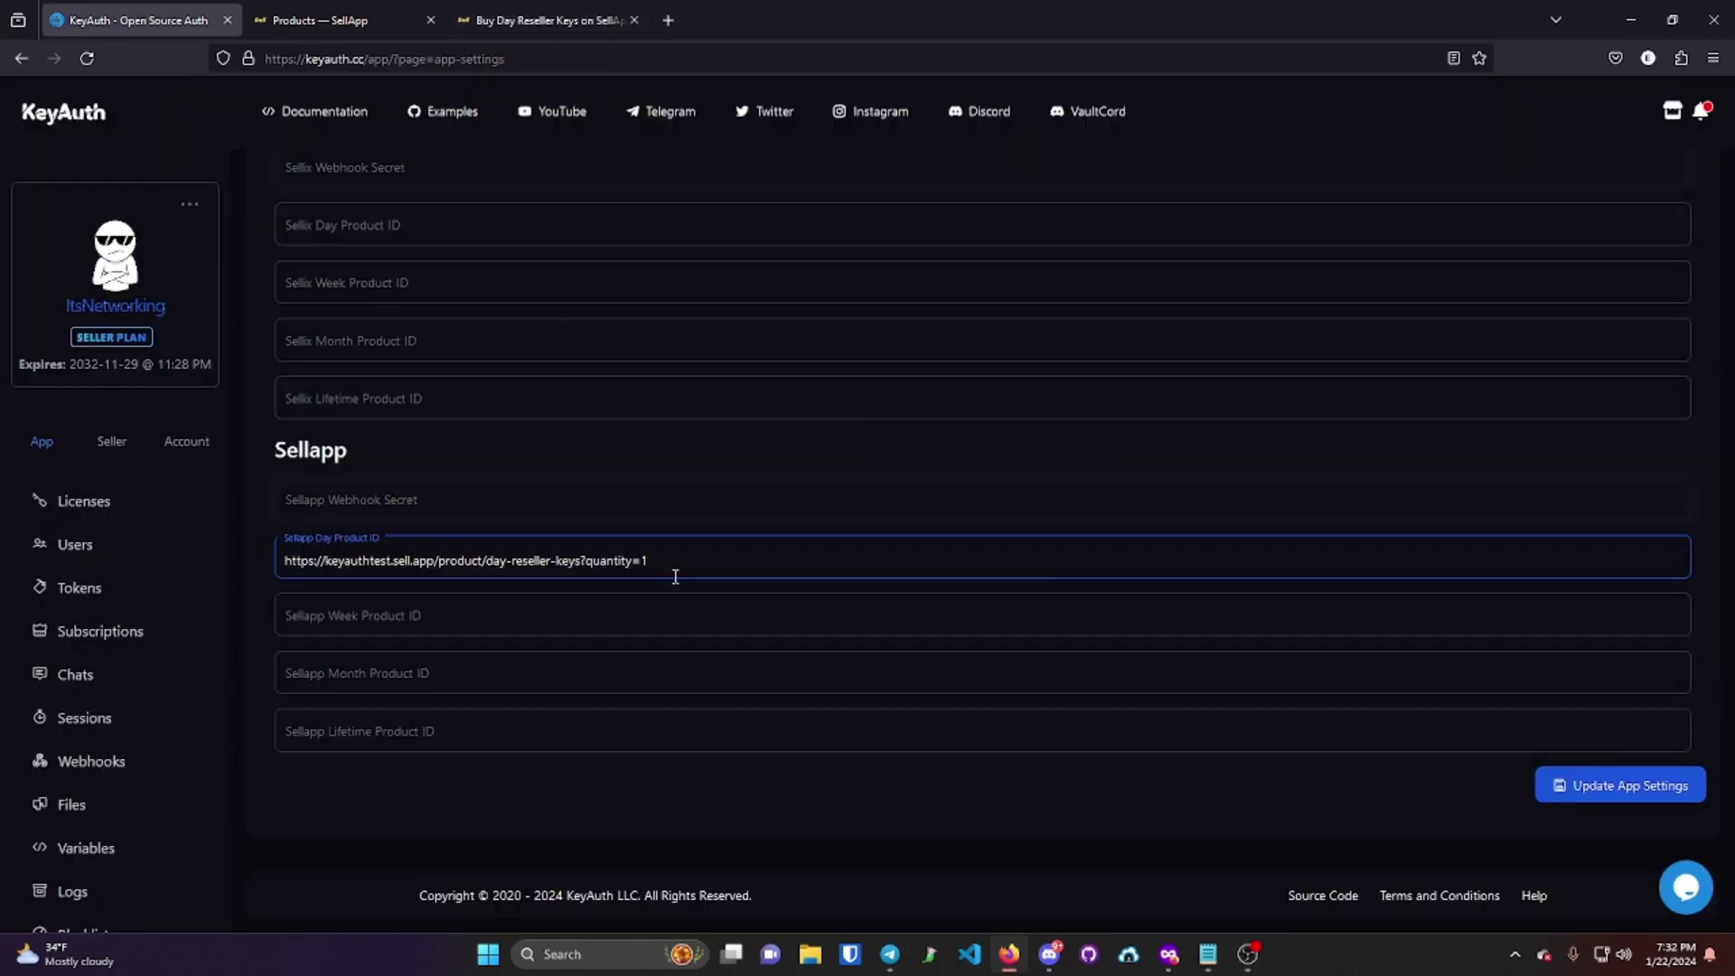
type("&additional=")
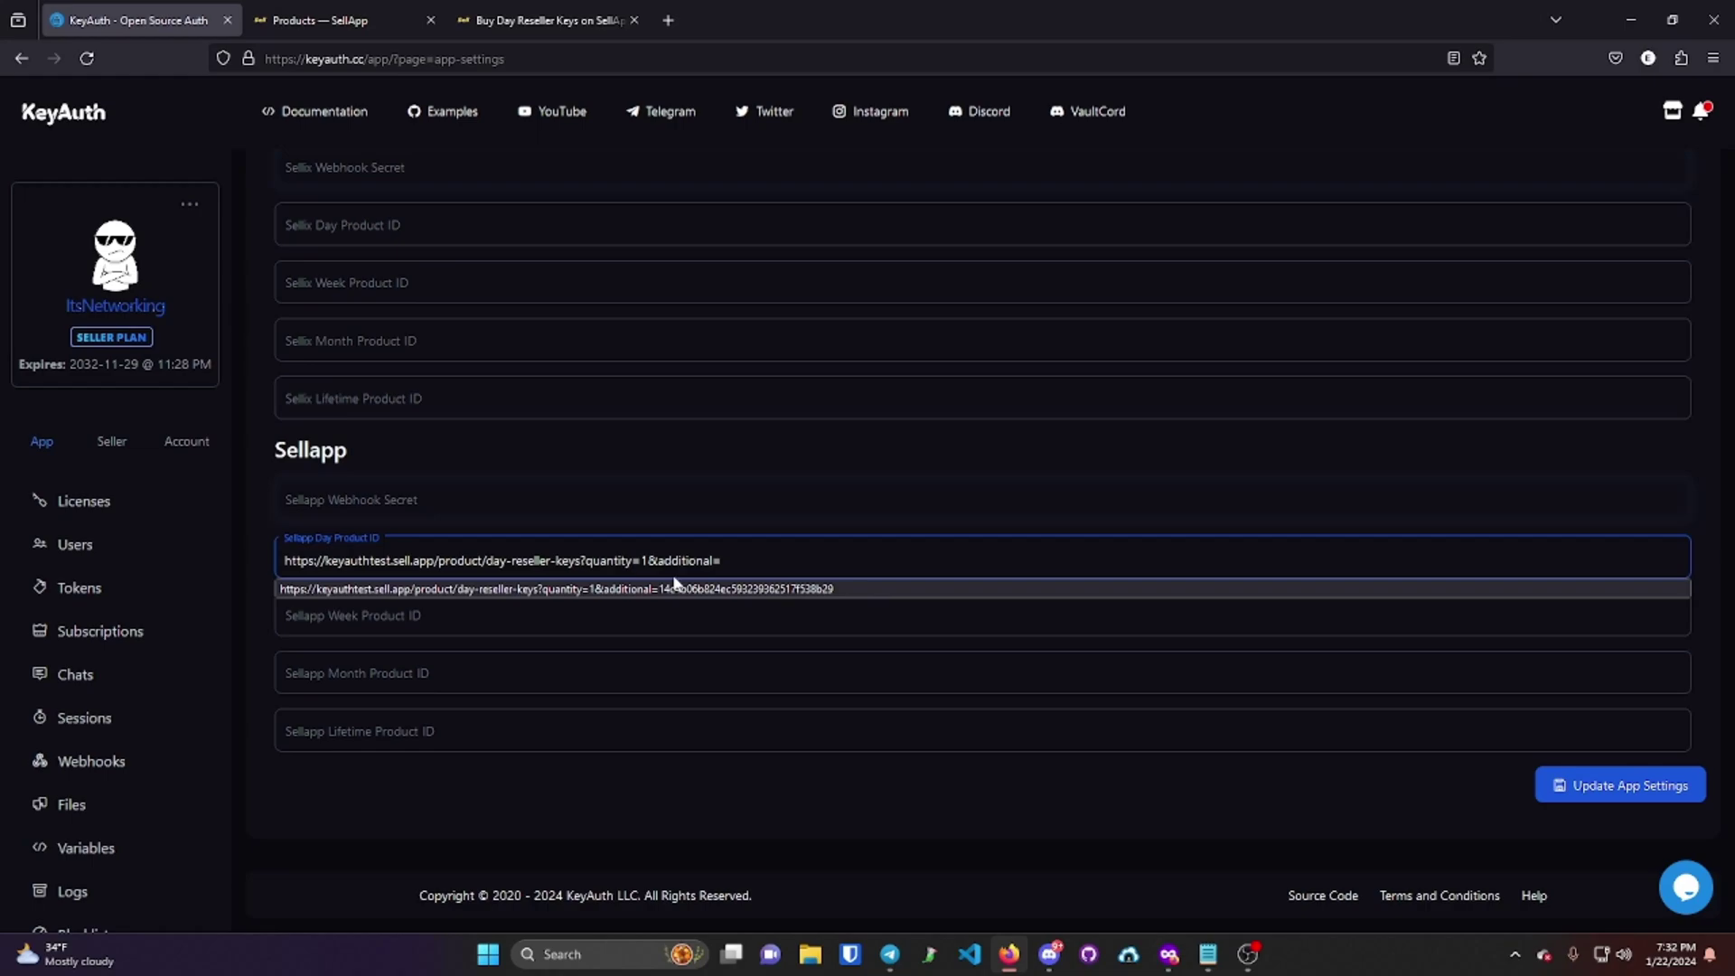
key("ctrl+v")
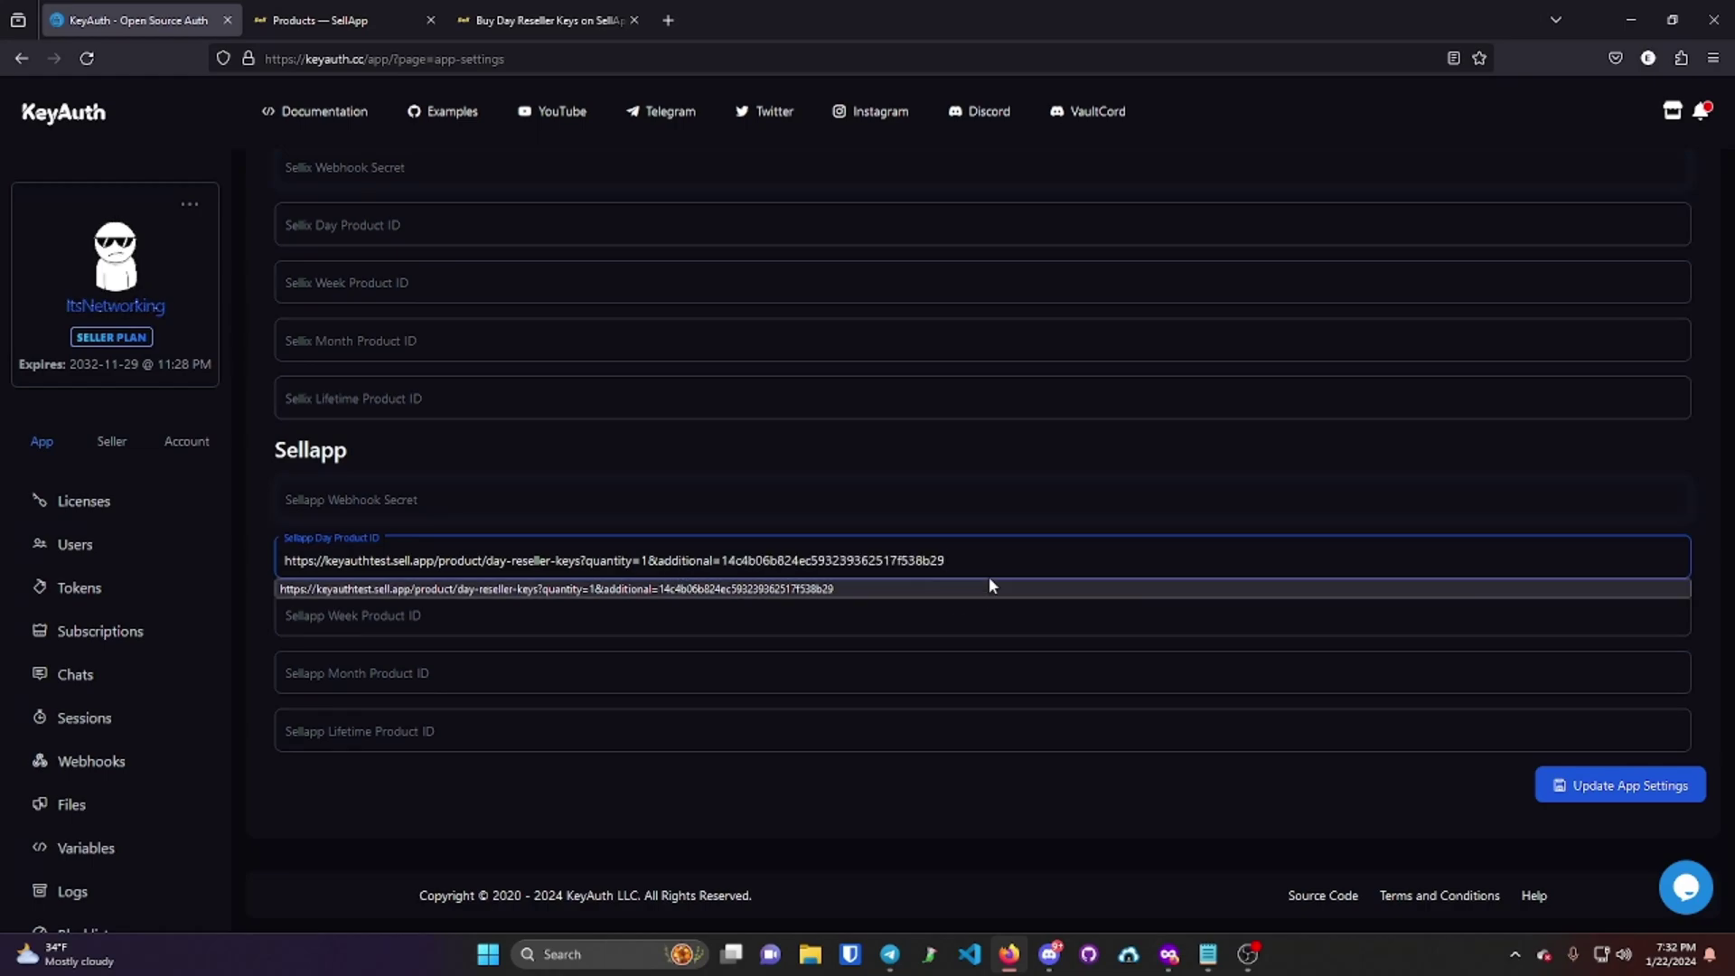
type("=")
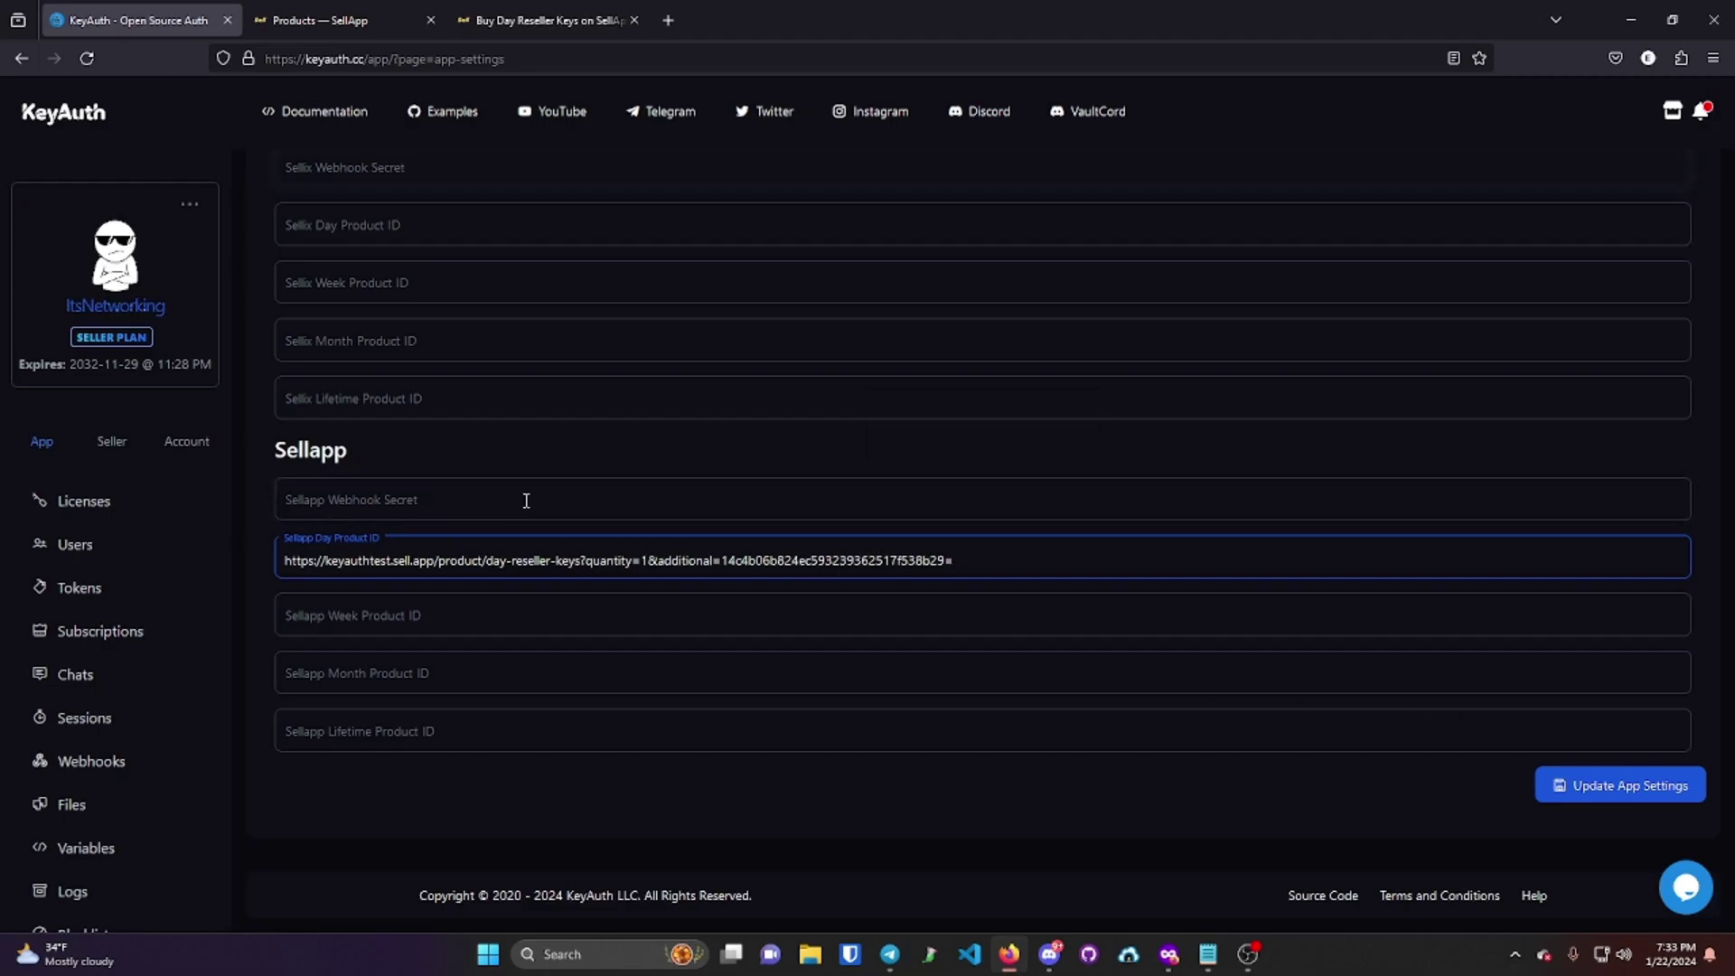
left_click(376, 15)
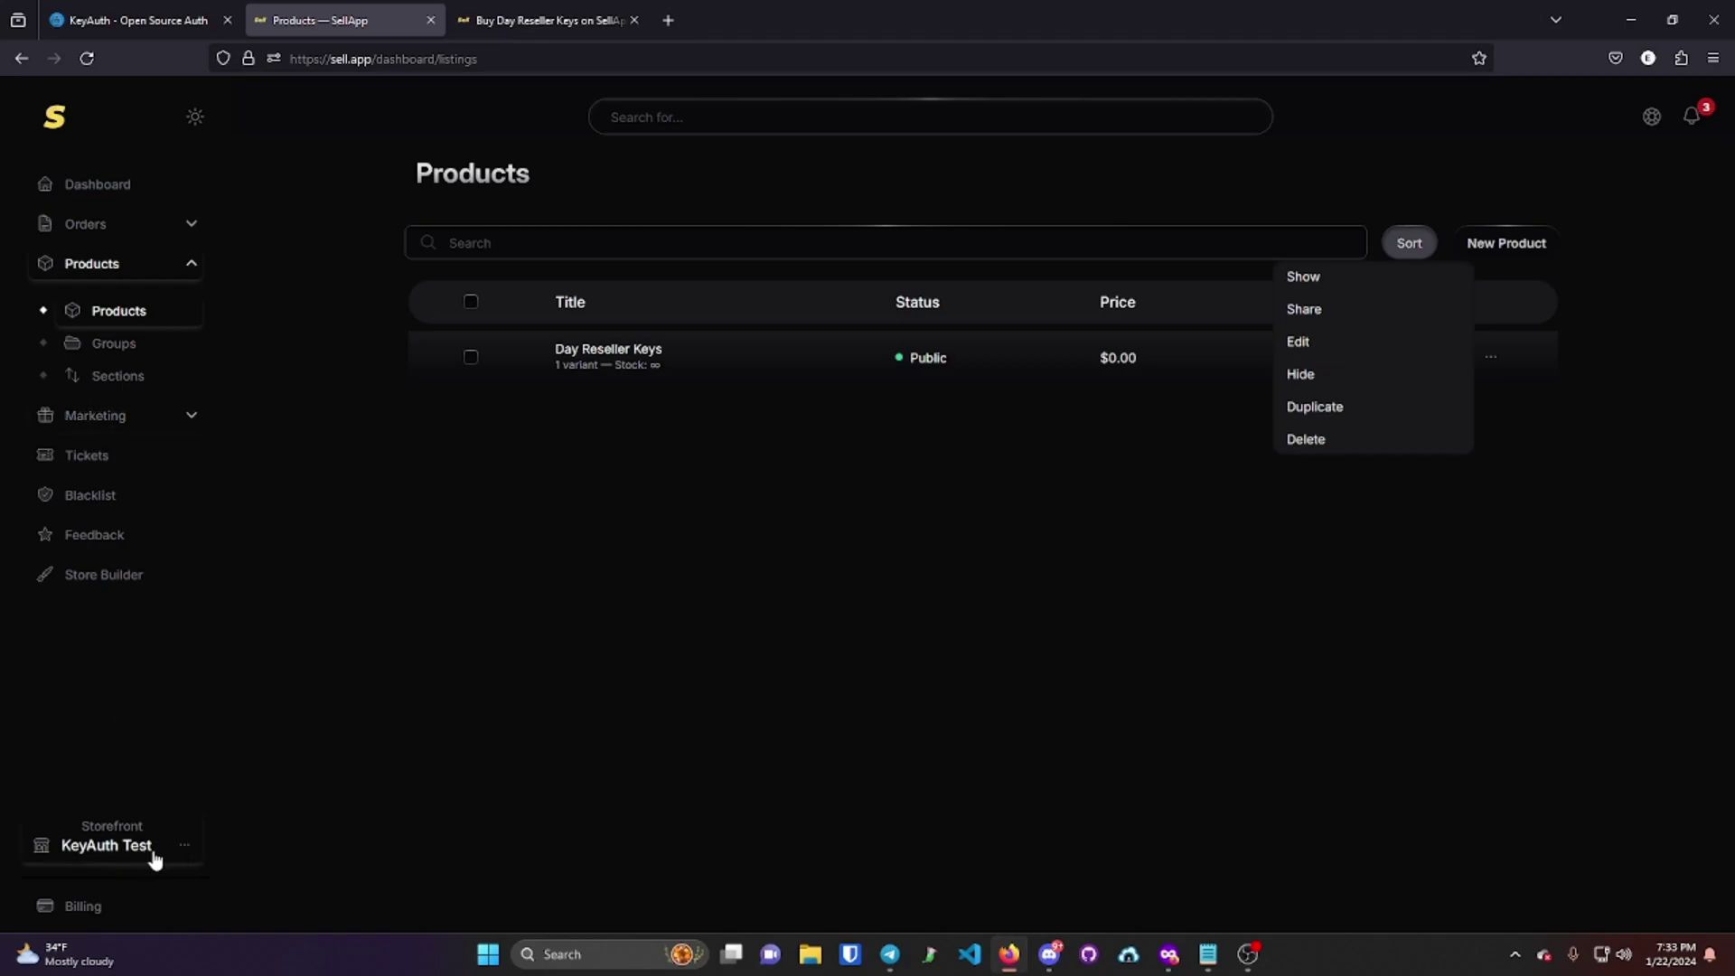
- Generate, copy and save a new webhook secret in SellApp's Store Settings Developers tab
left_click(184, 848)
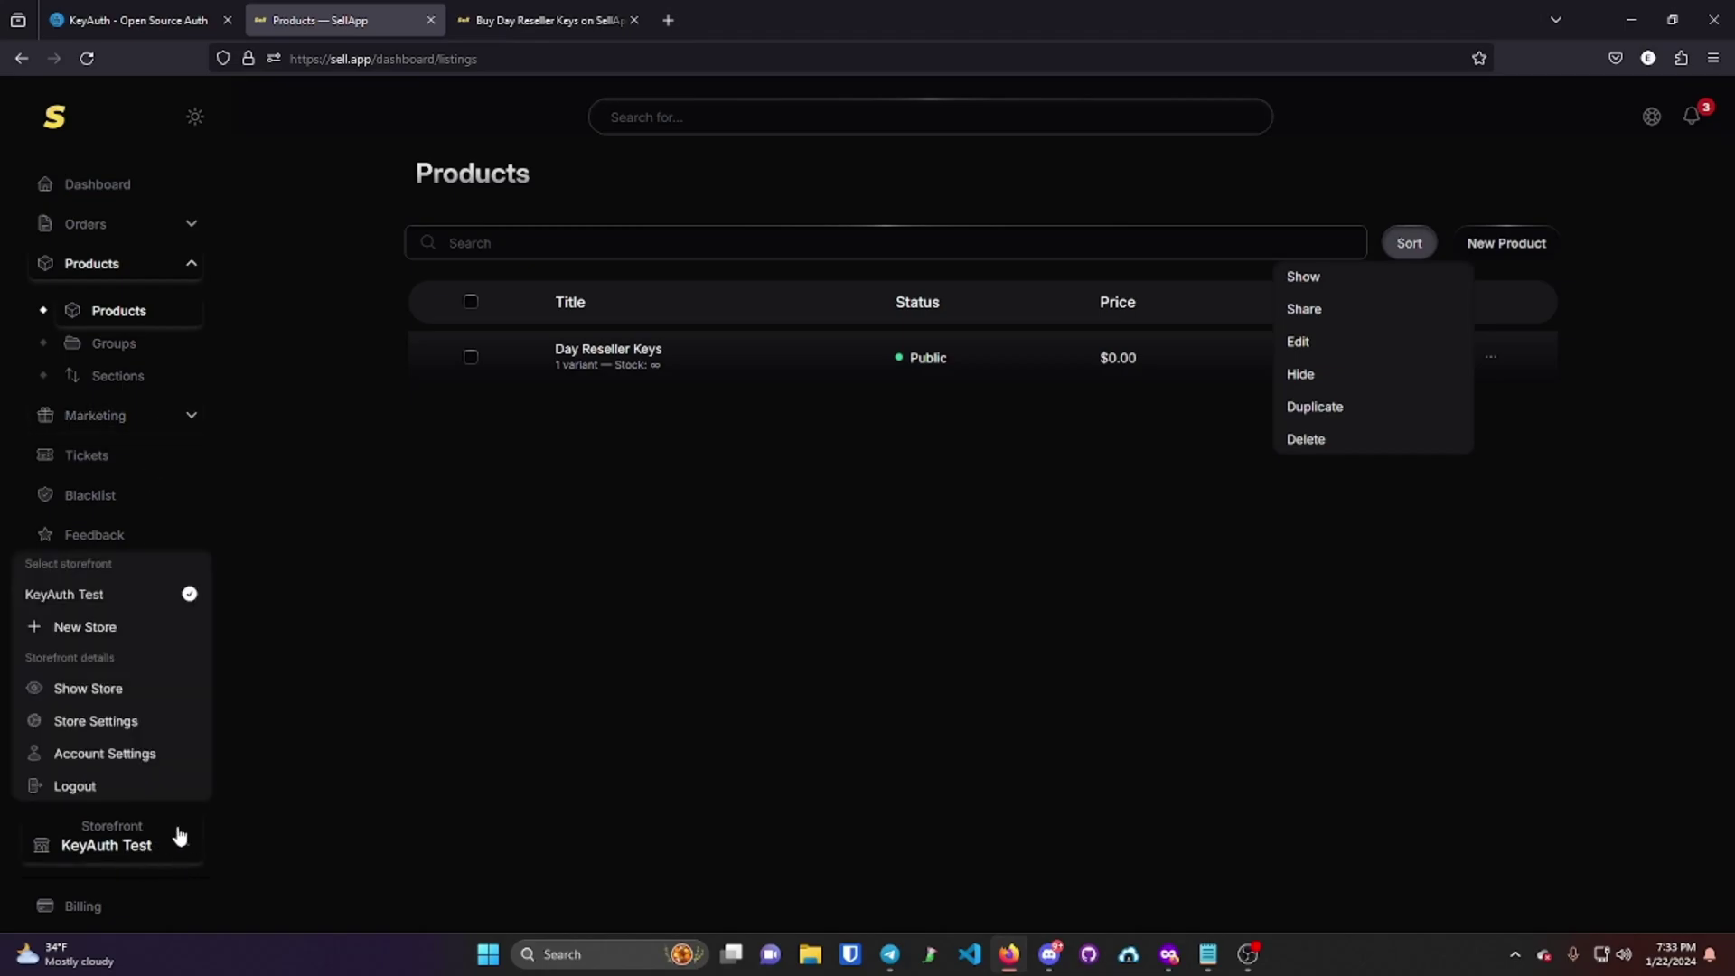
left_click(144, 722)
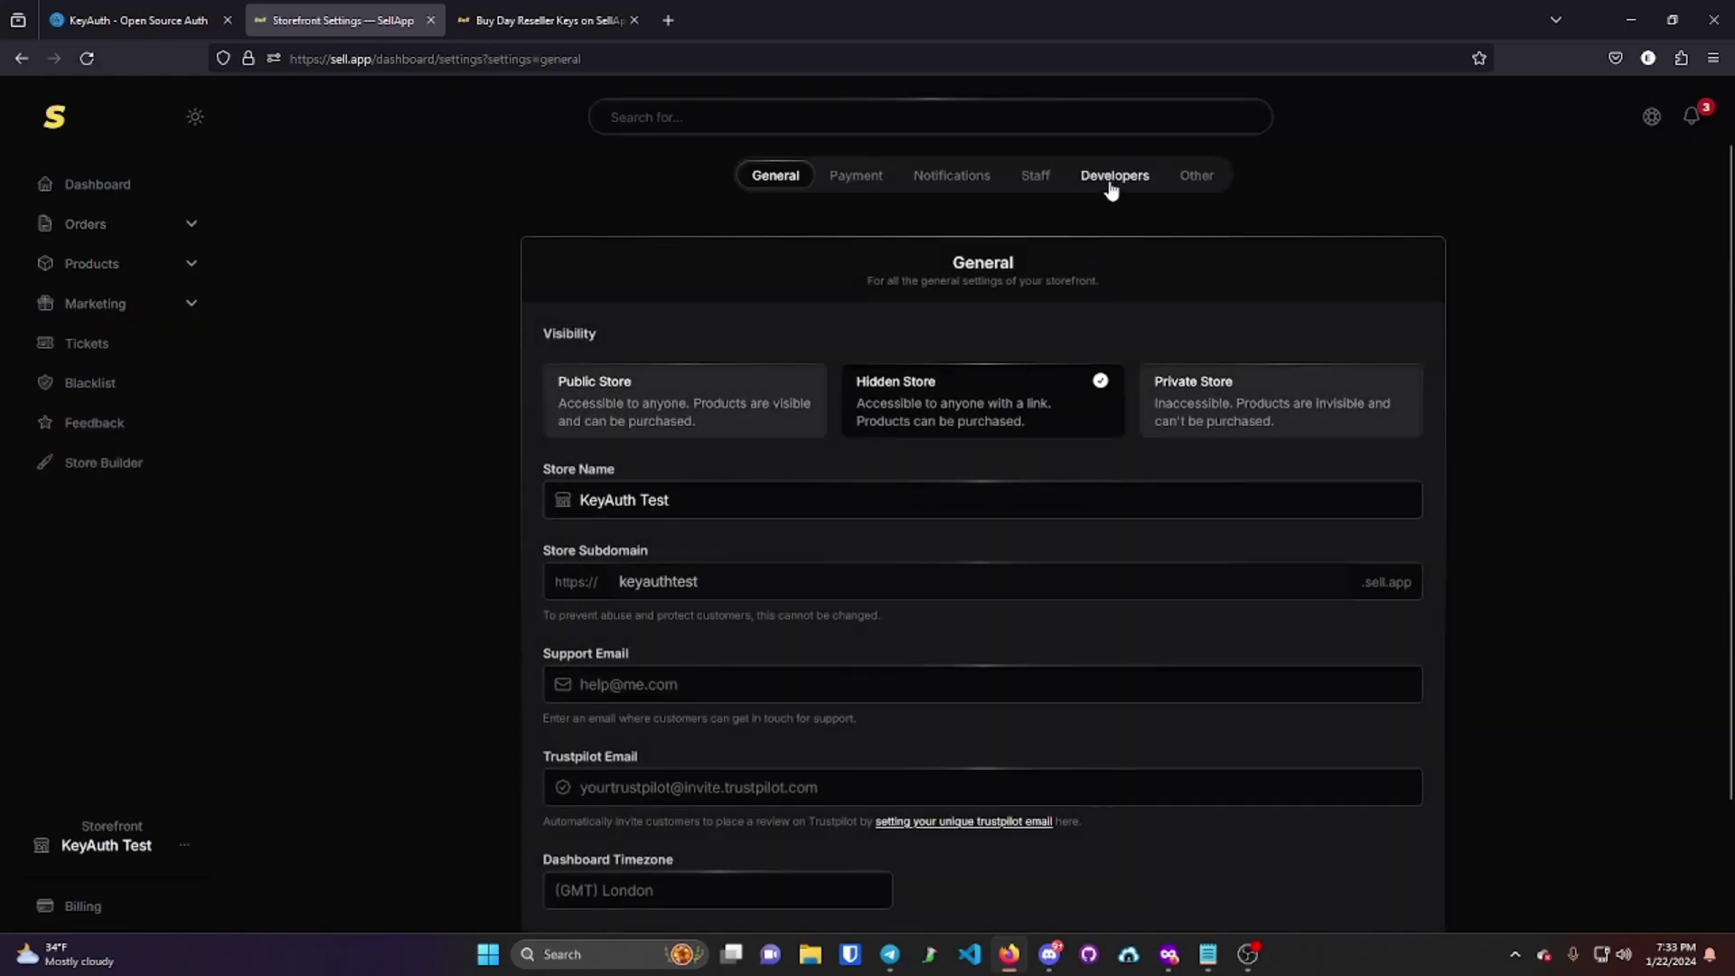
left_click(1113, 177)
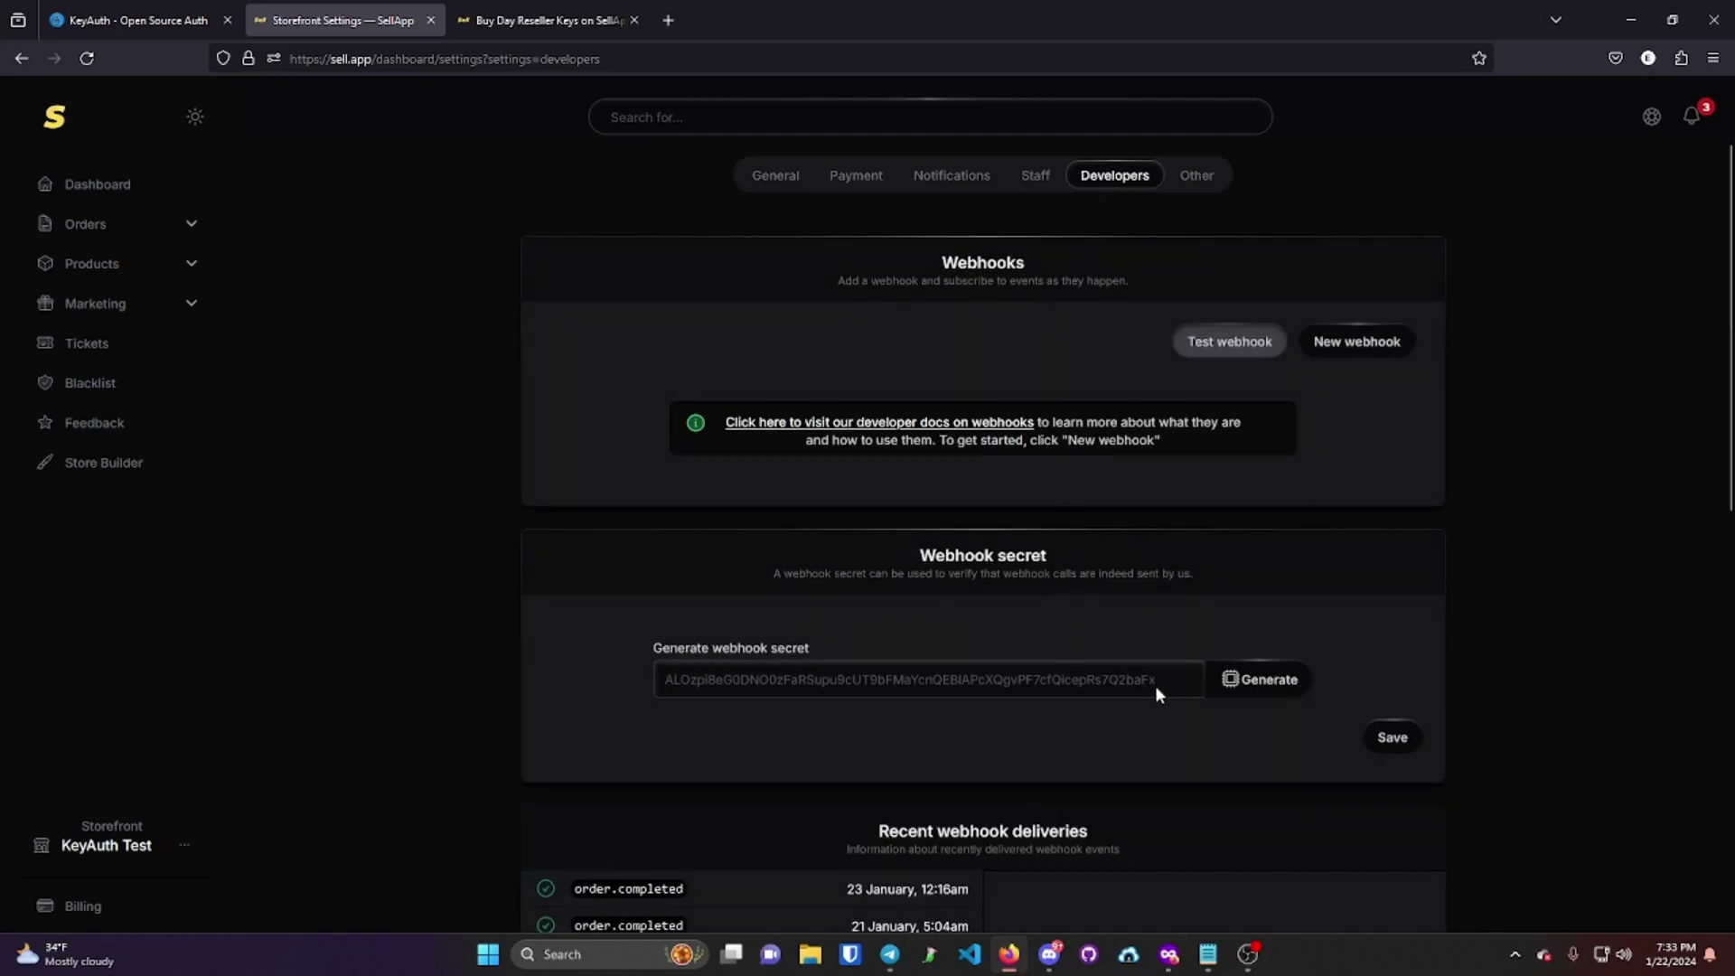
scroll(1077, 665, "down", 2)
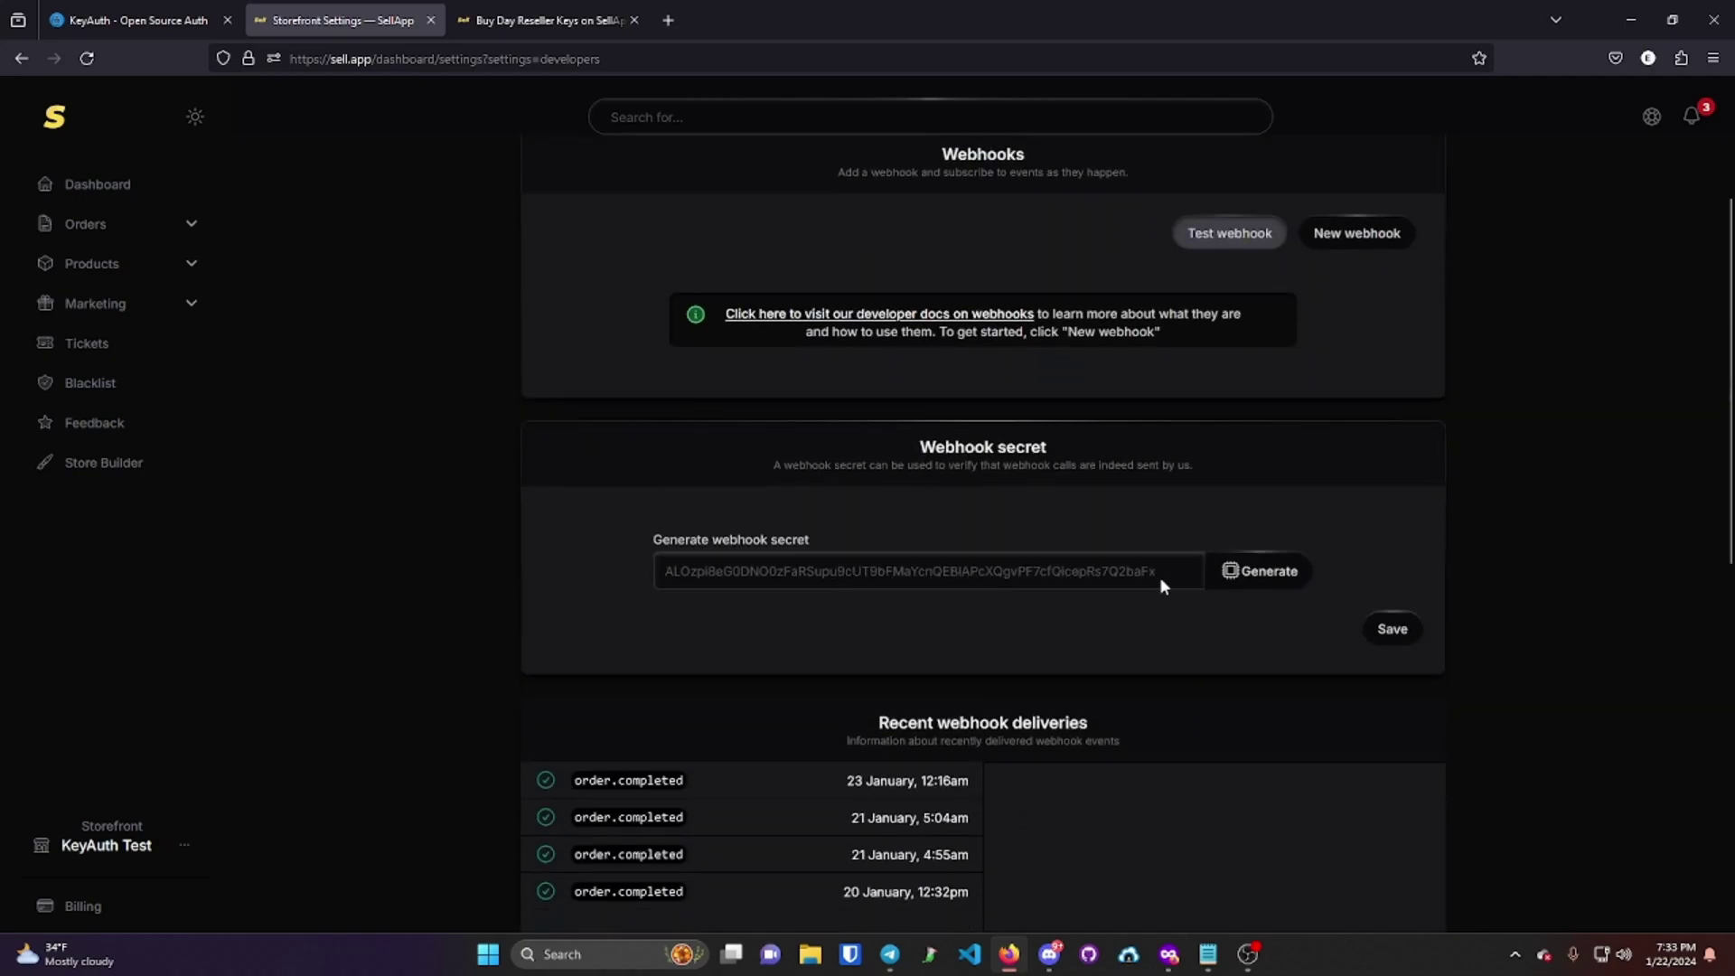
left_click(1275, 586)
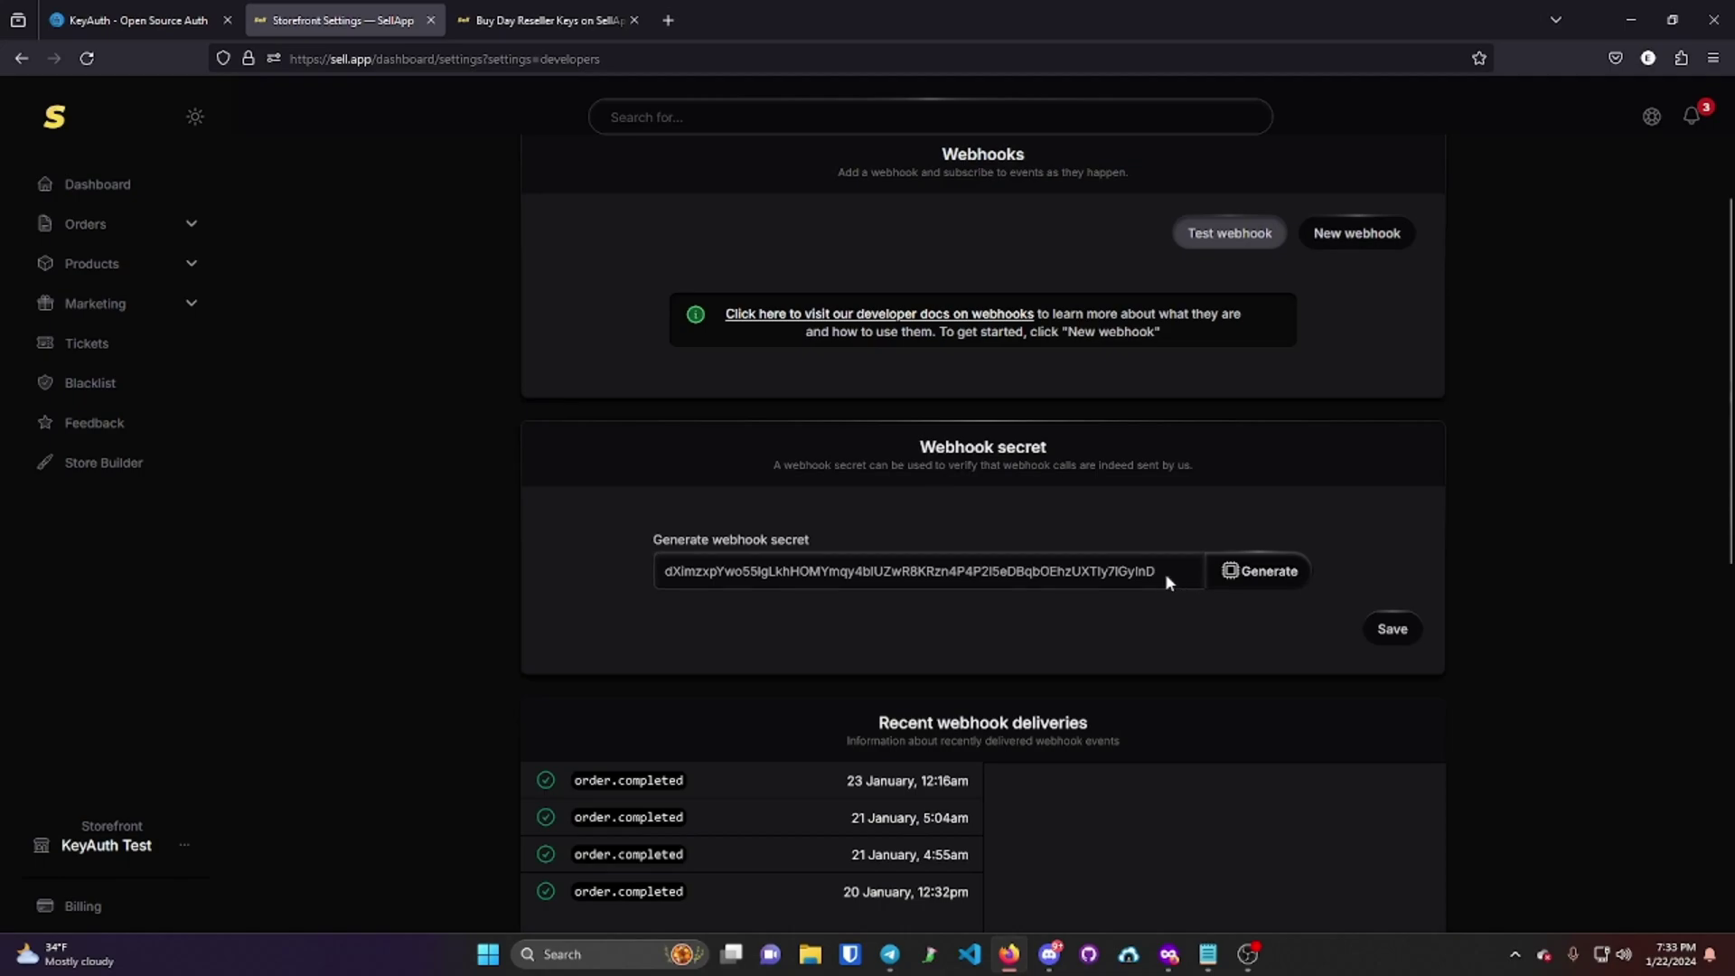
left_click_drag(1163, 573, 652, 577)
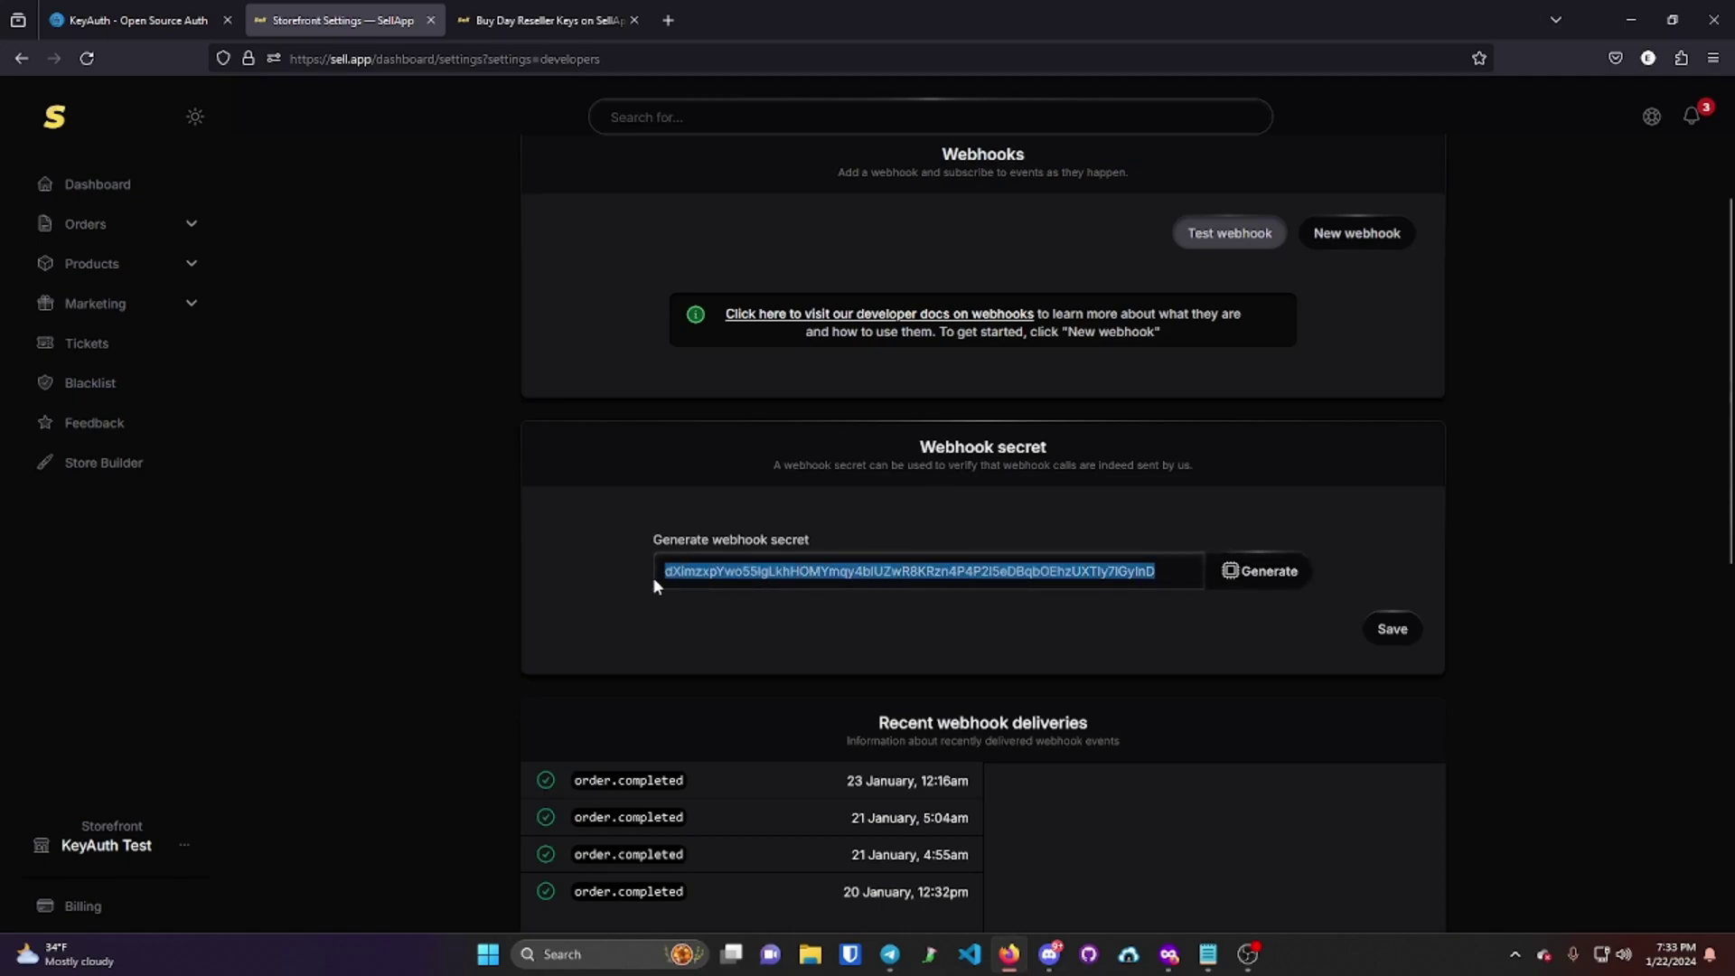
left_click(1392, 632)
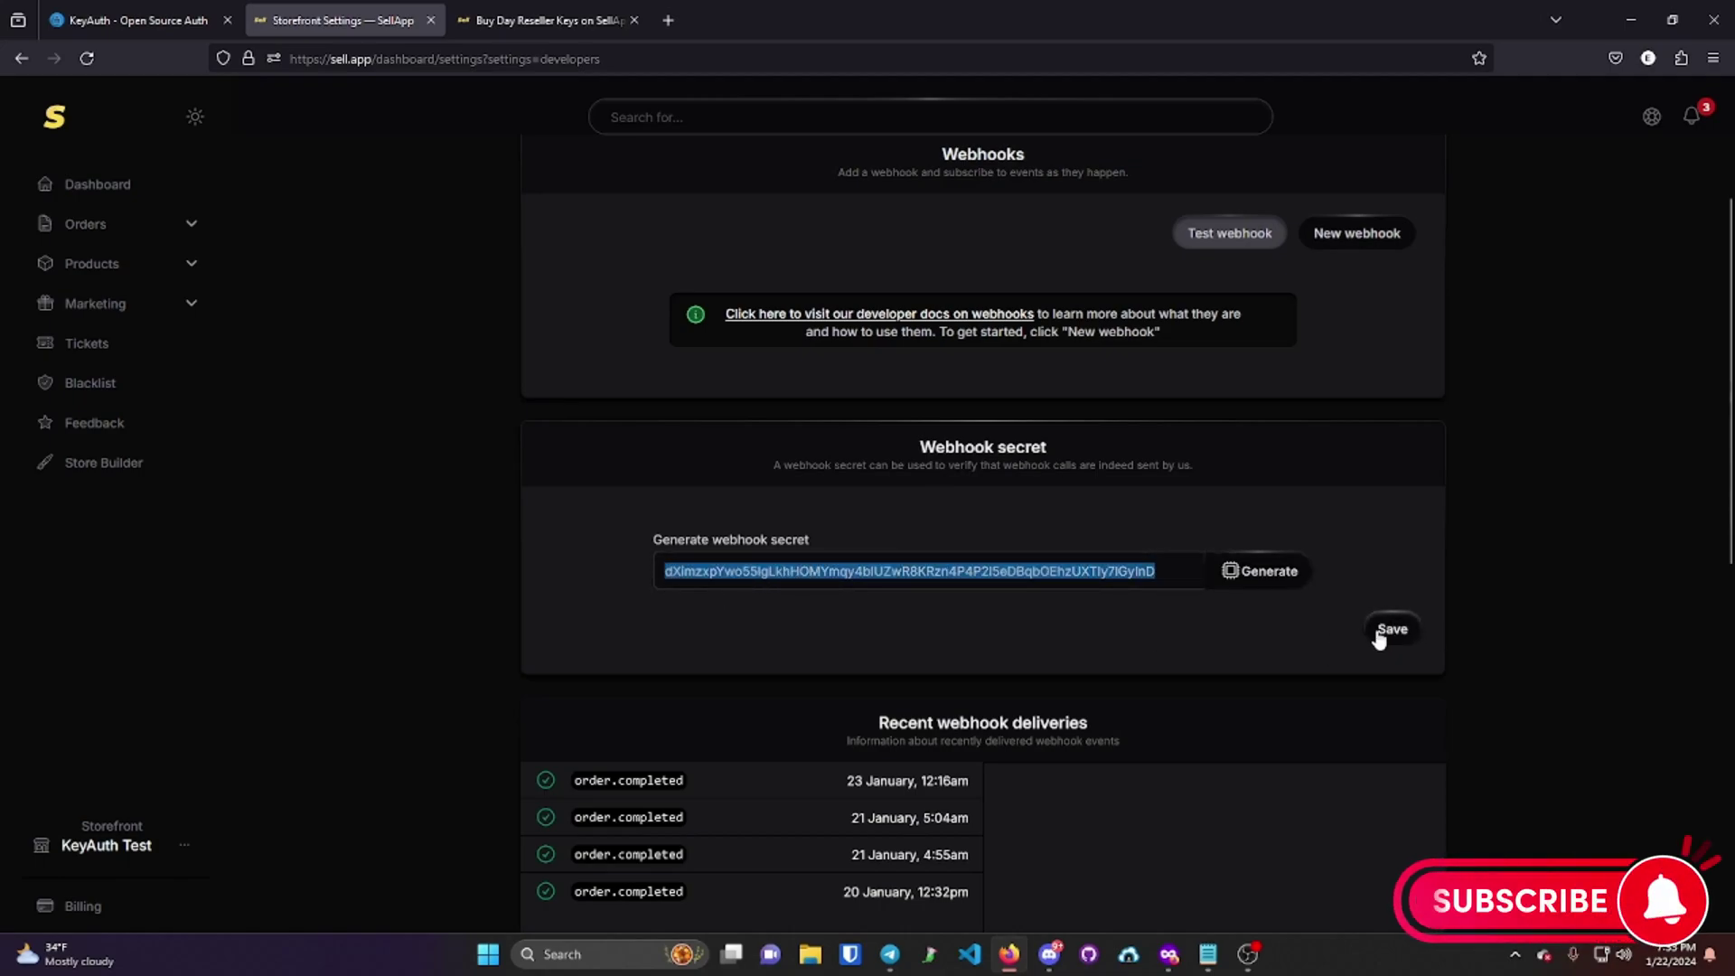
left_click(1380, 633)
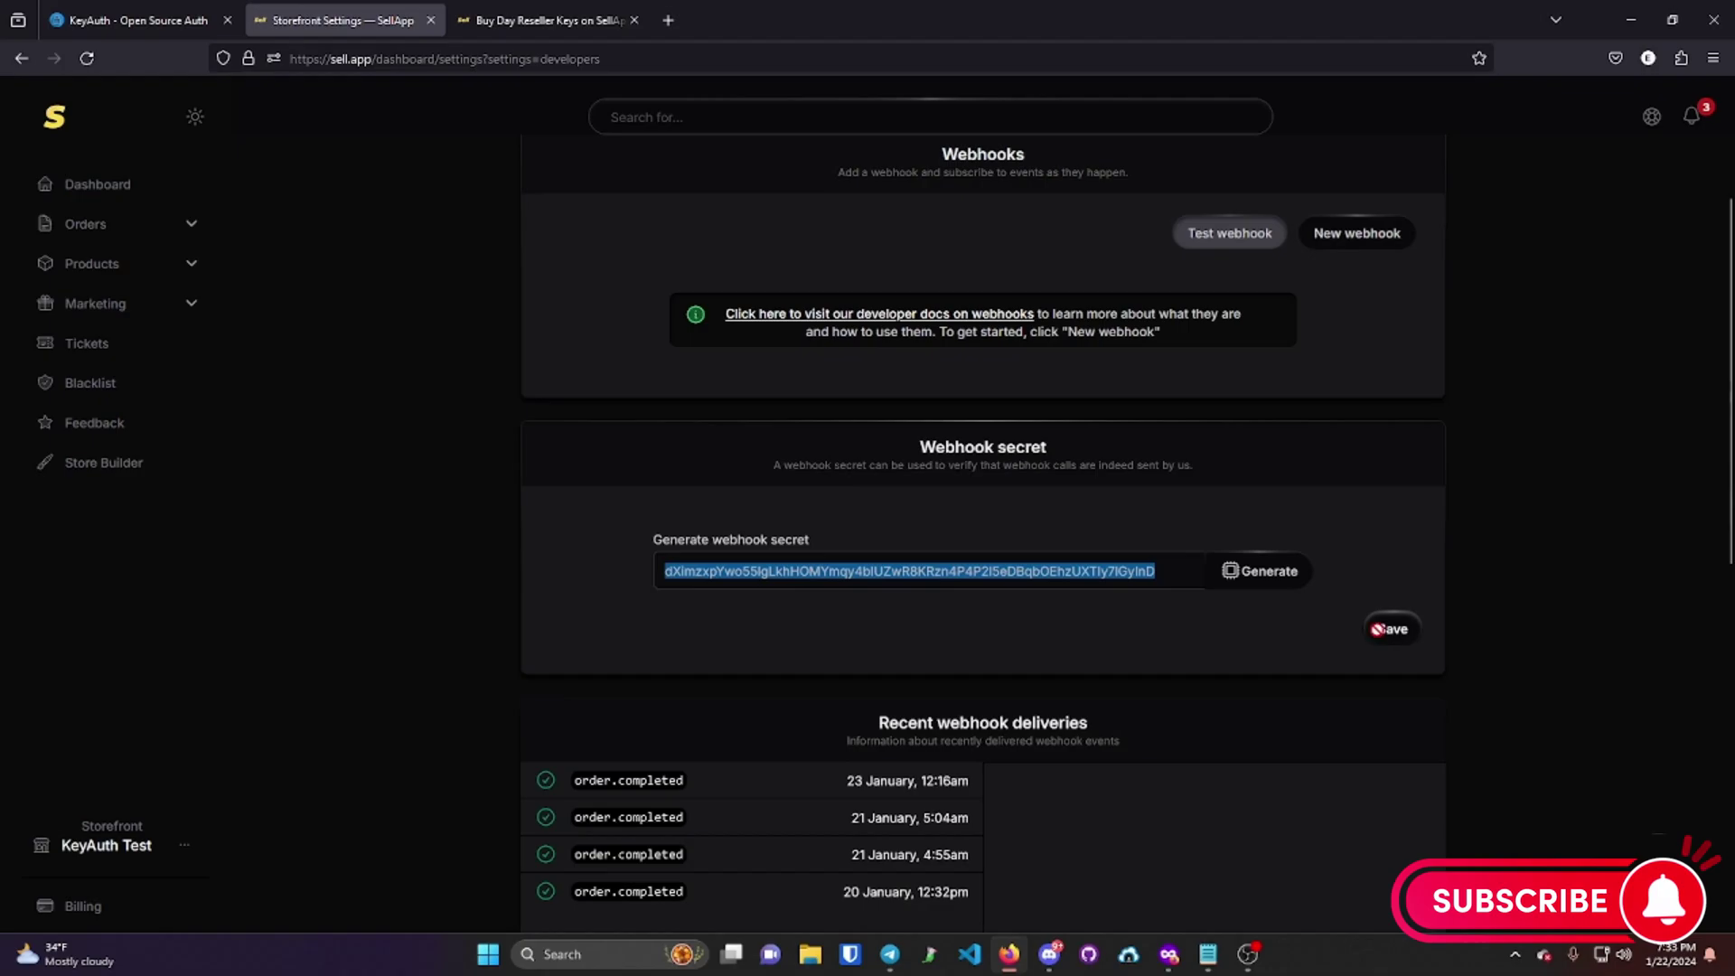
left_click(156, 26)
- Paste the SellApp secret into Sellapp Webhook Secret and update the app settings
left_click(433, 498)
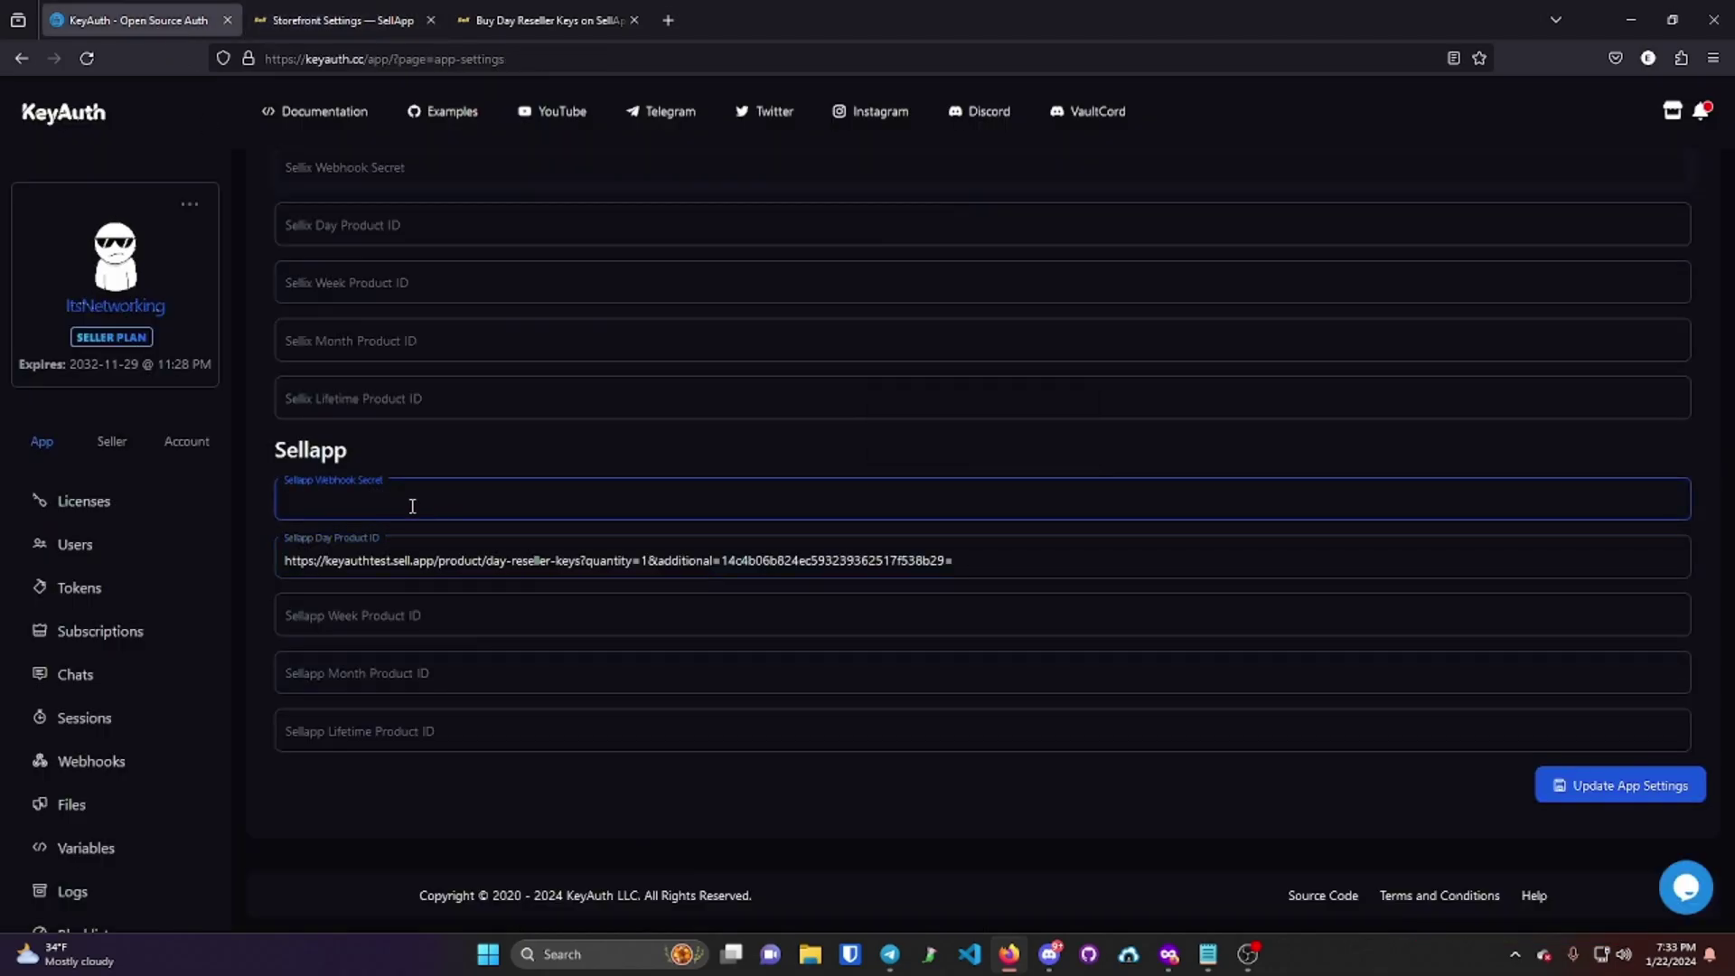
key("ctrl+v")
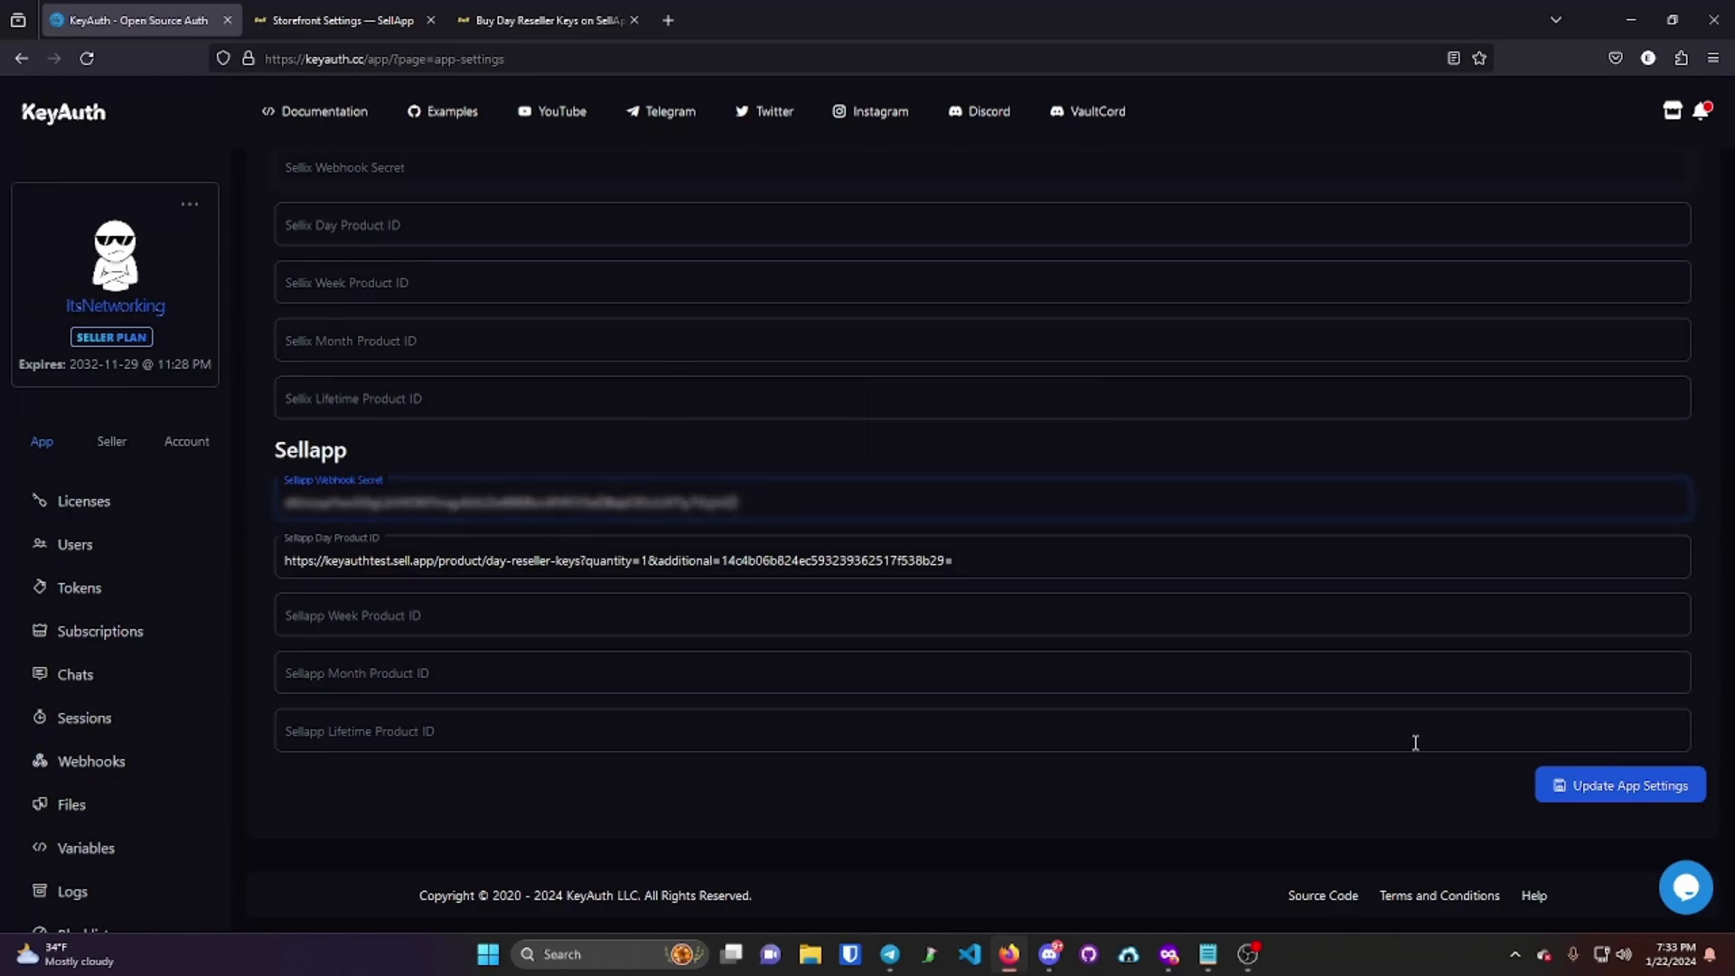
left_click(1591, 795)
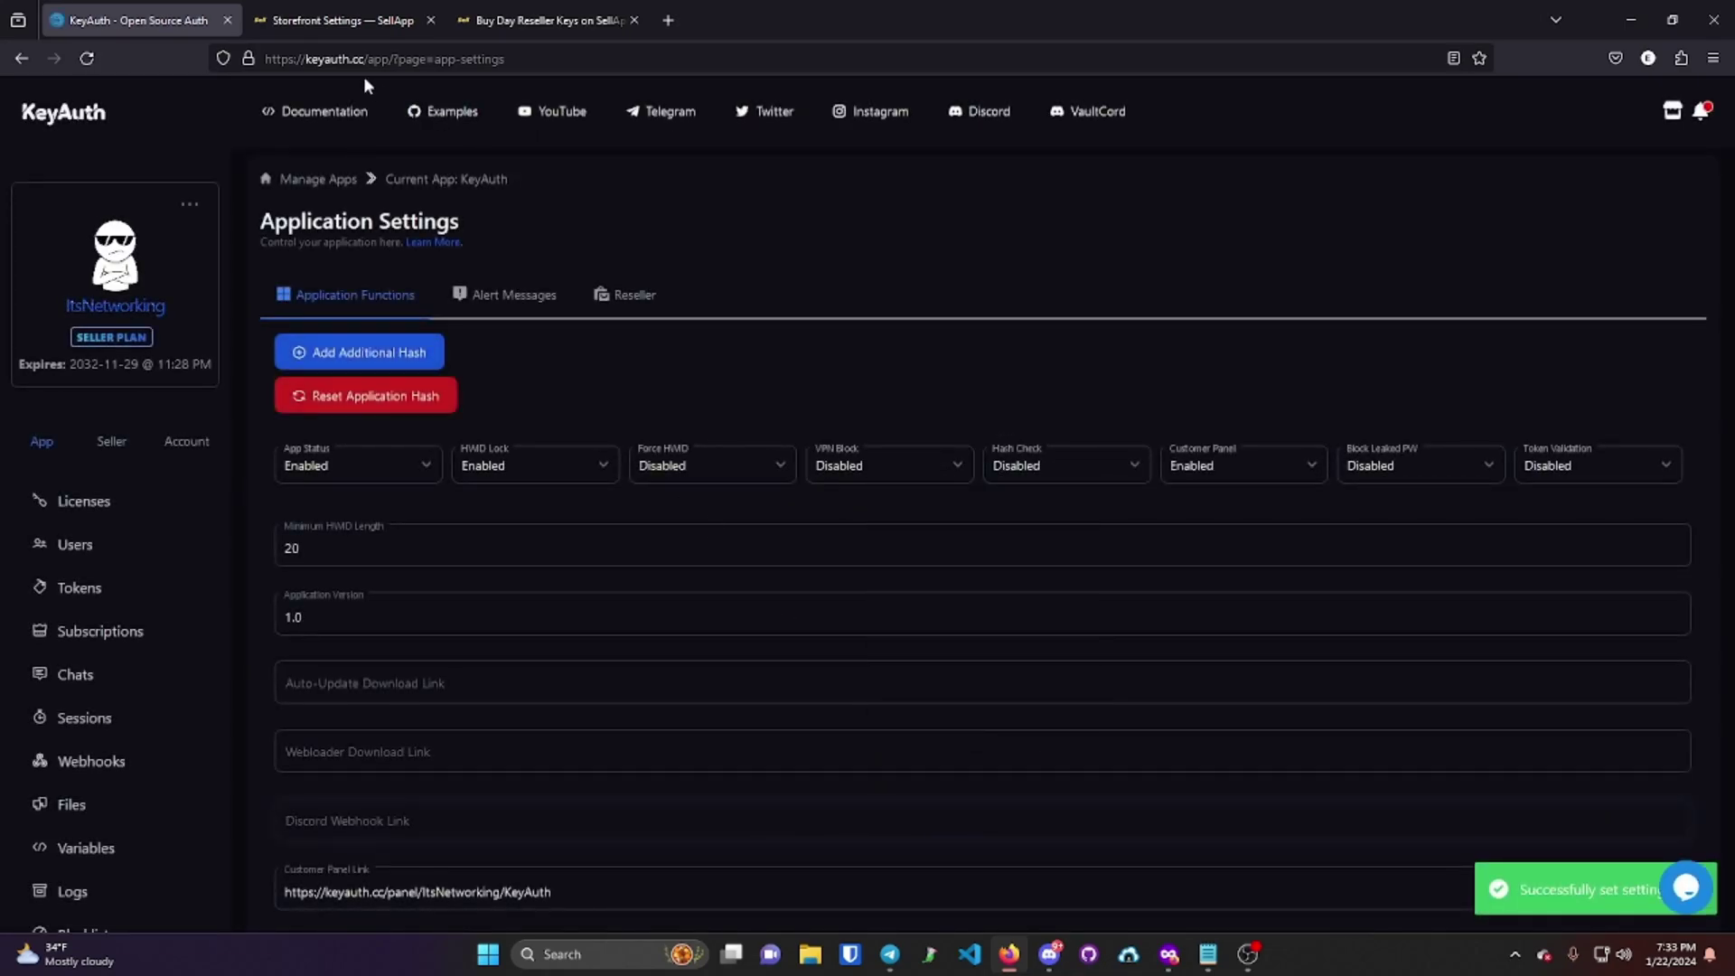
- Place a free $0.00 Day Reseller Keys order with a delivery email and the reseller's username
left_click(1166, 955)
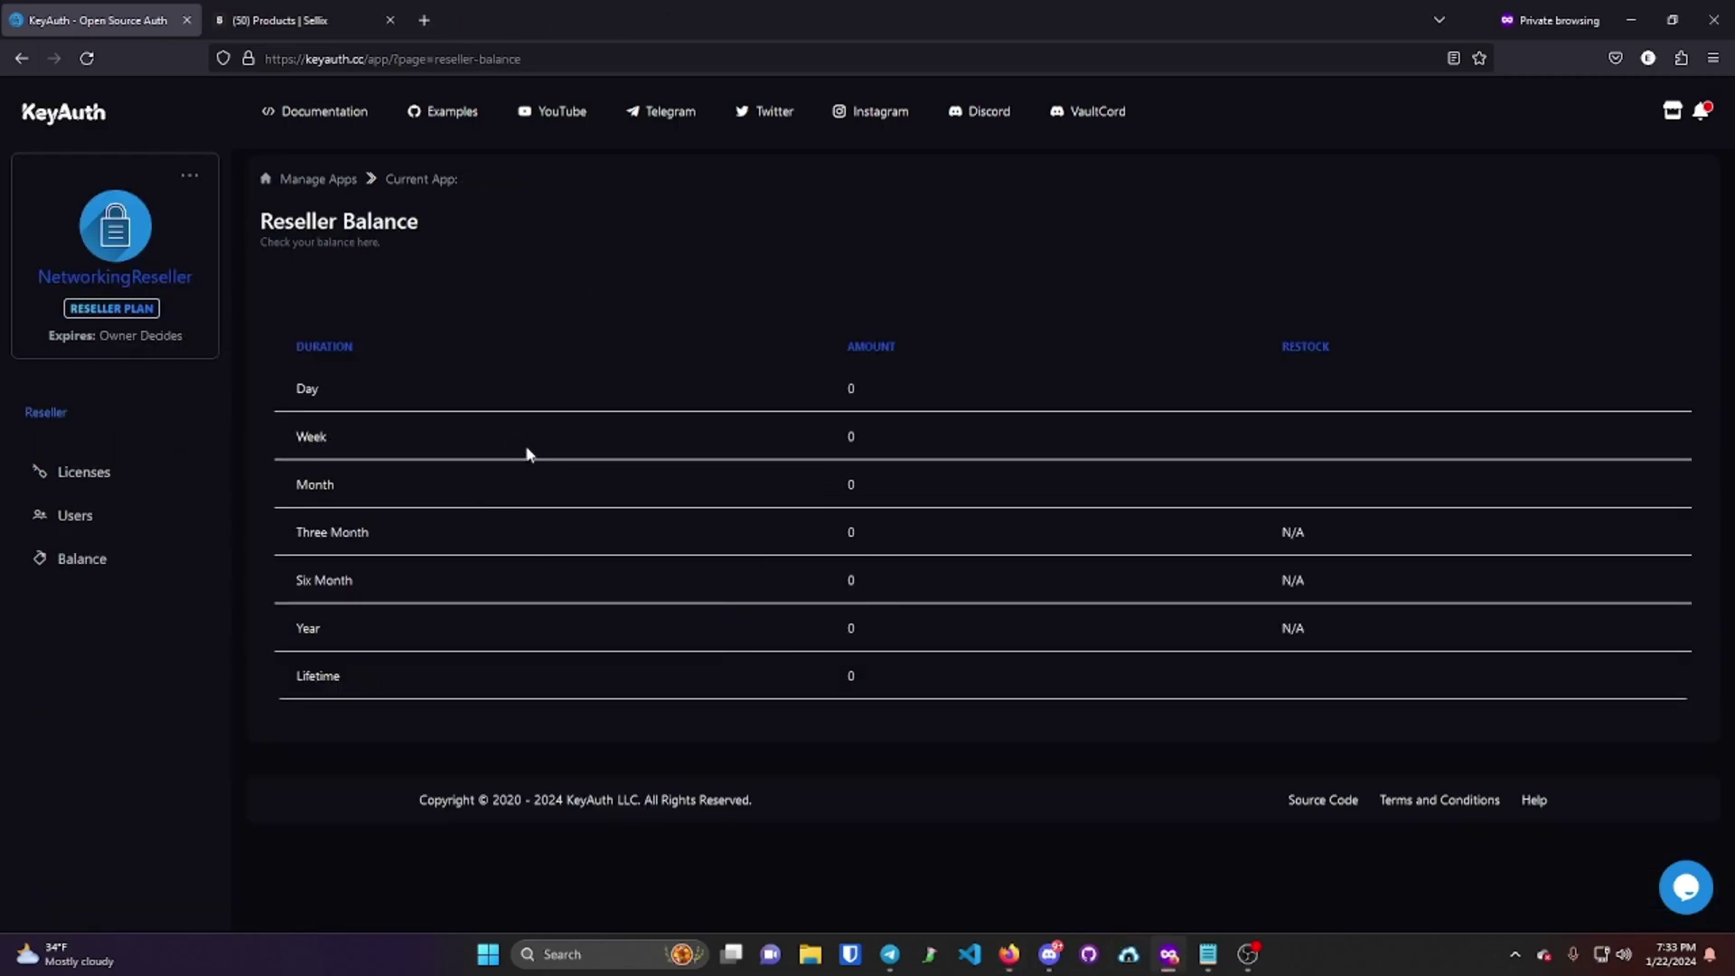
key("F5")
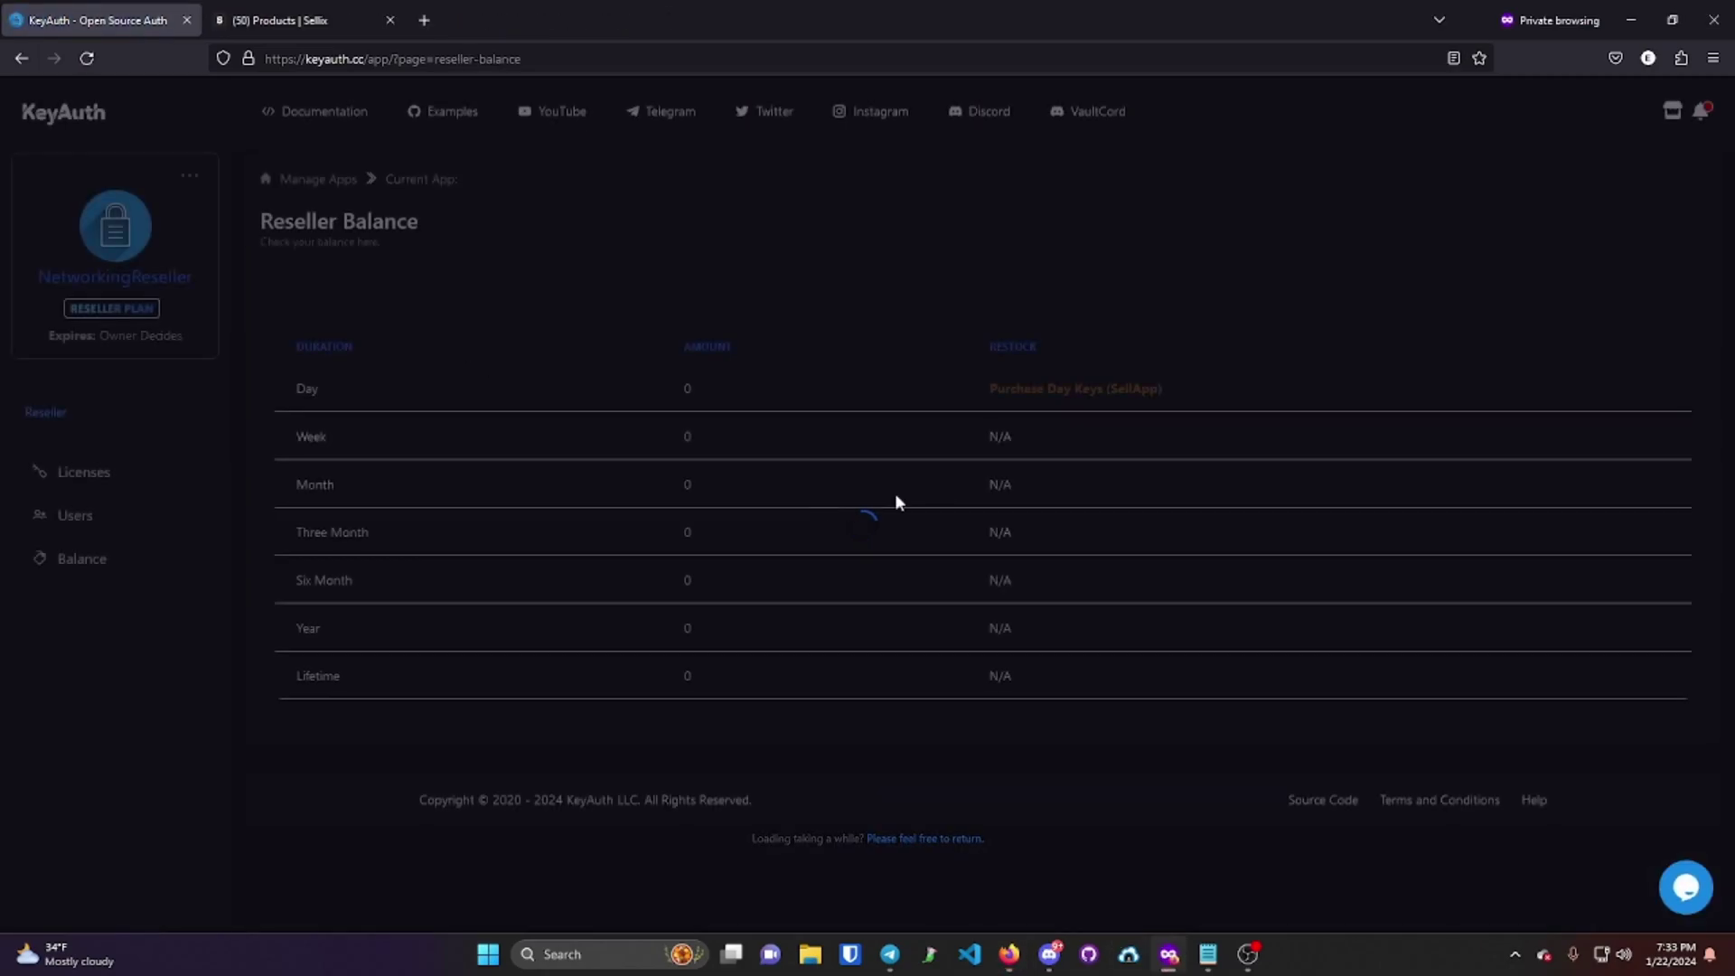
left_click(1111, 391)
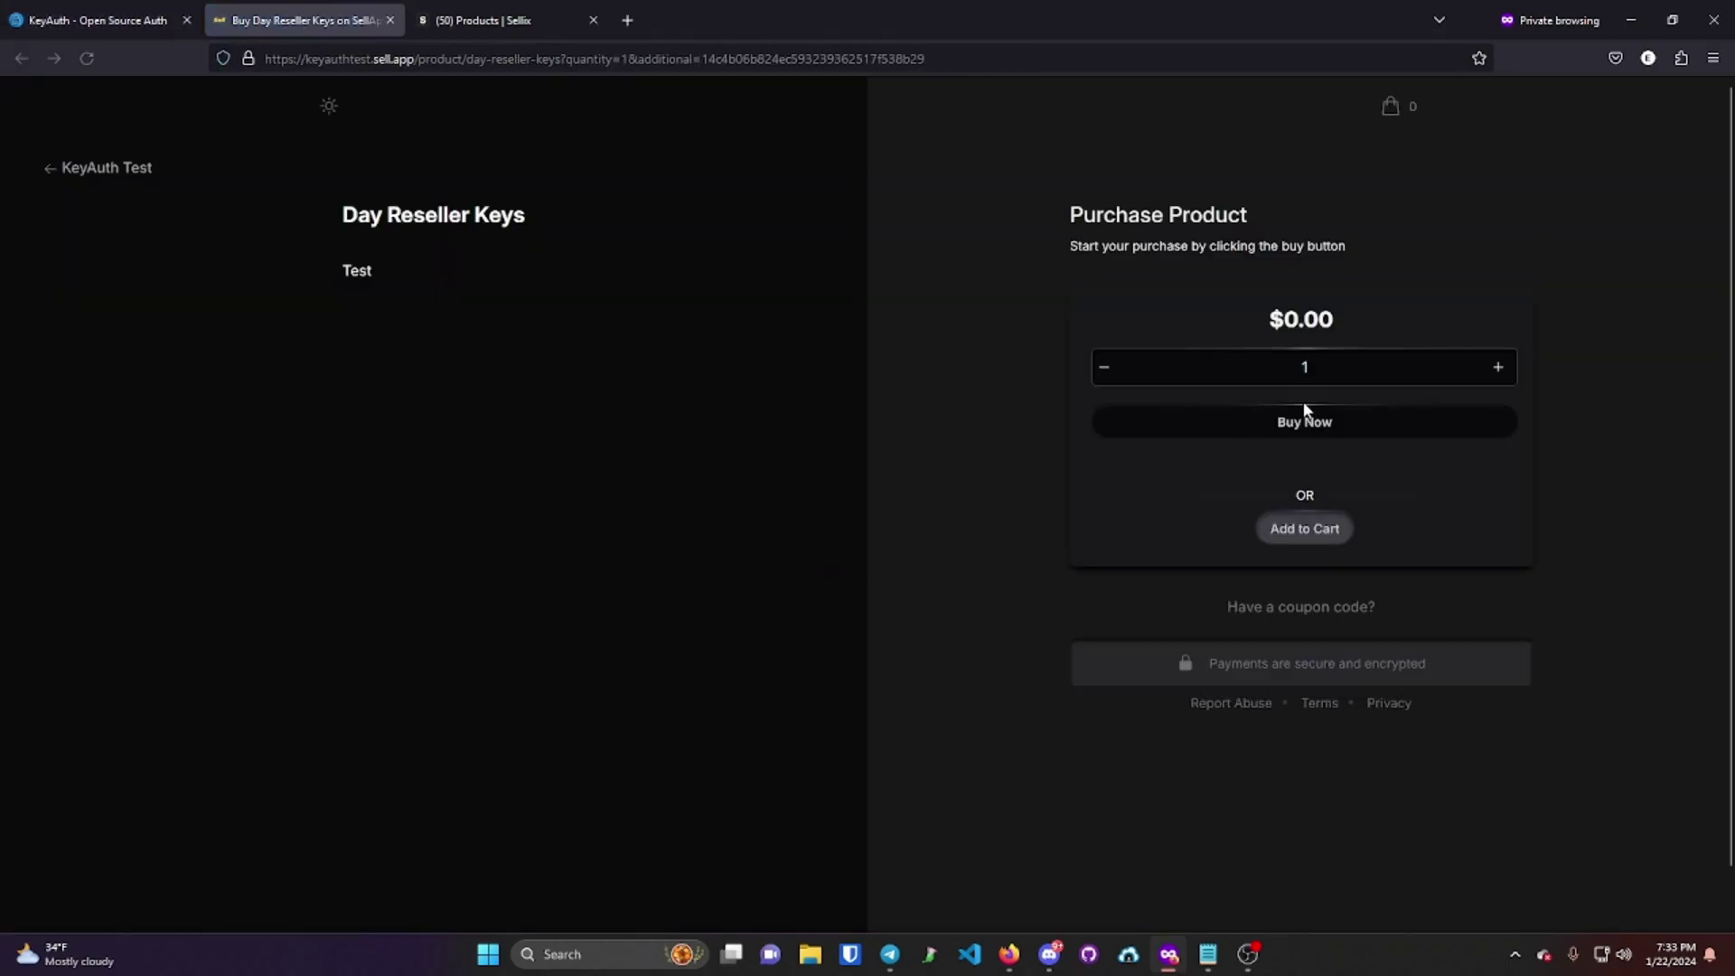
left_click(1350, 420)
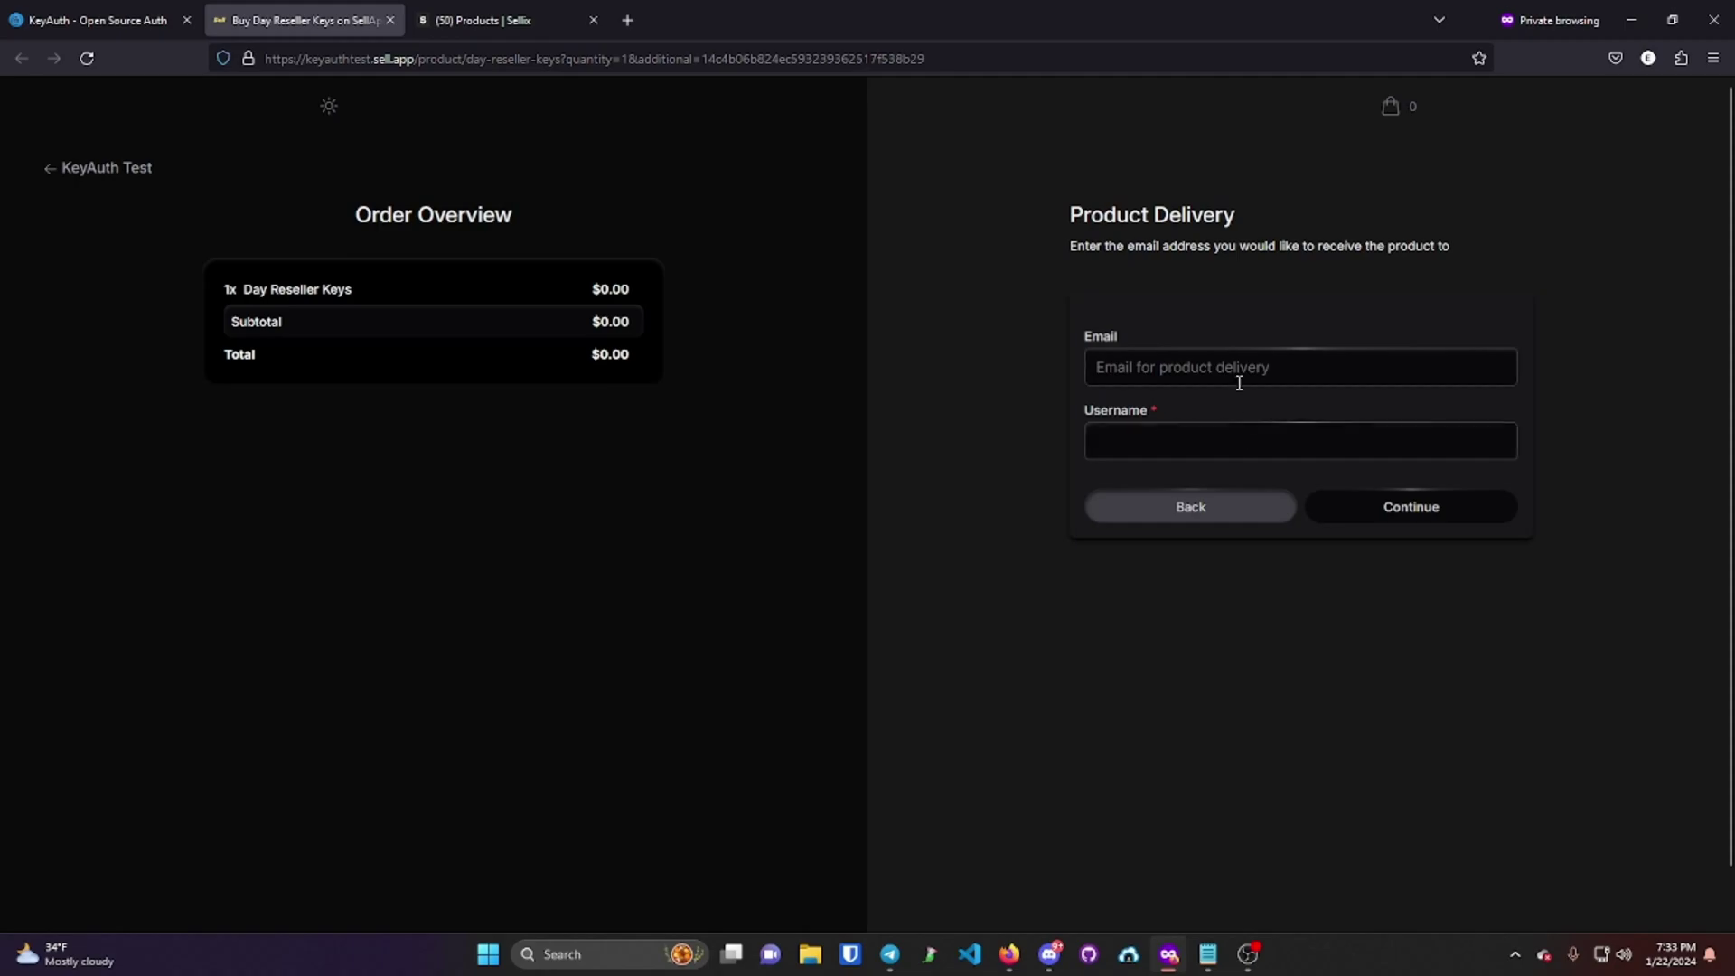
left_click(1235, 369)
type("testmail")
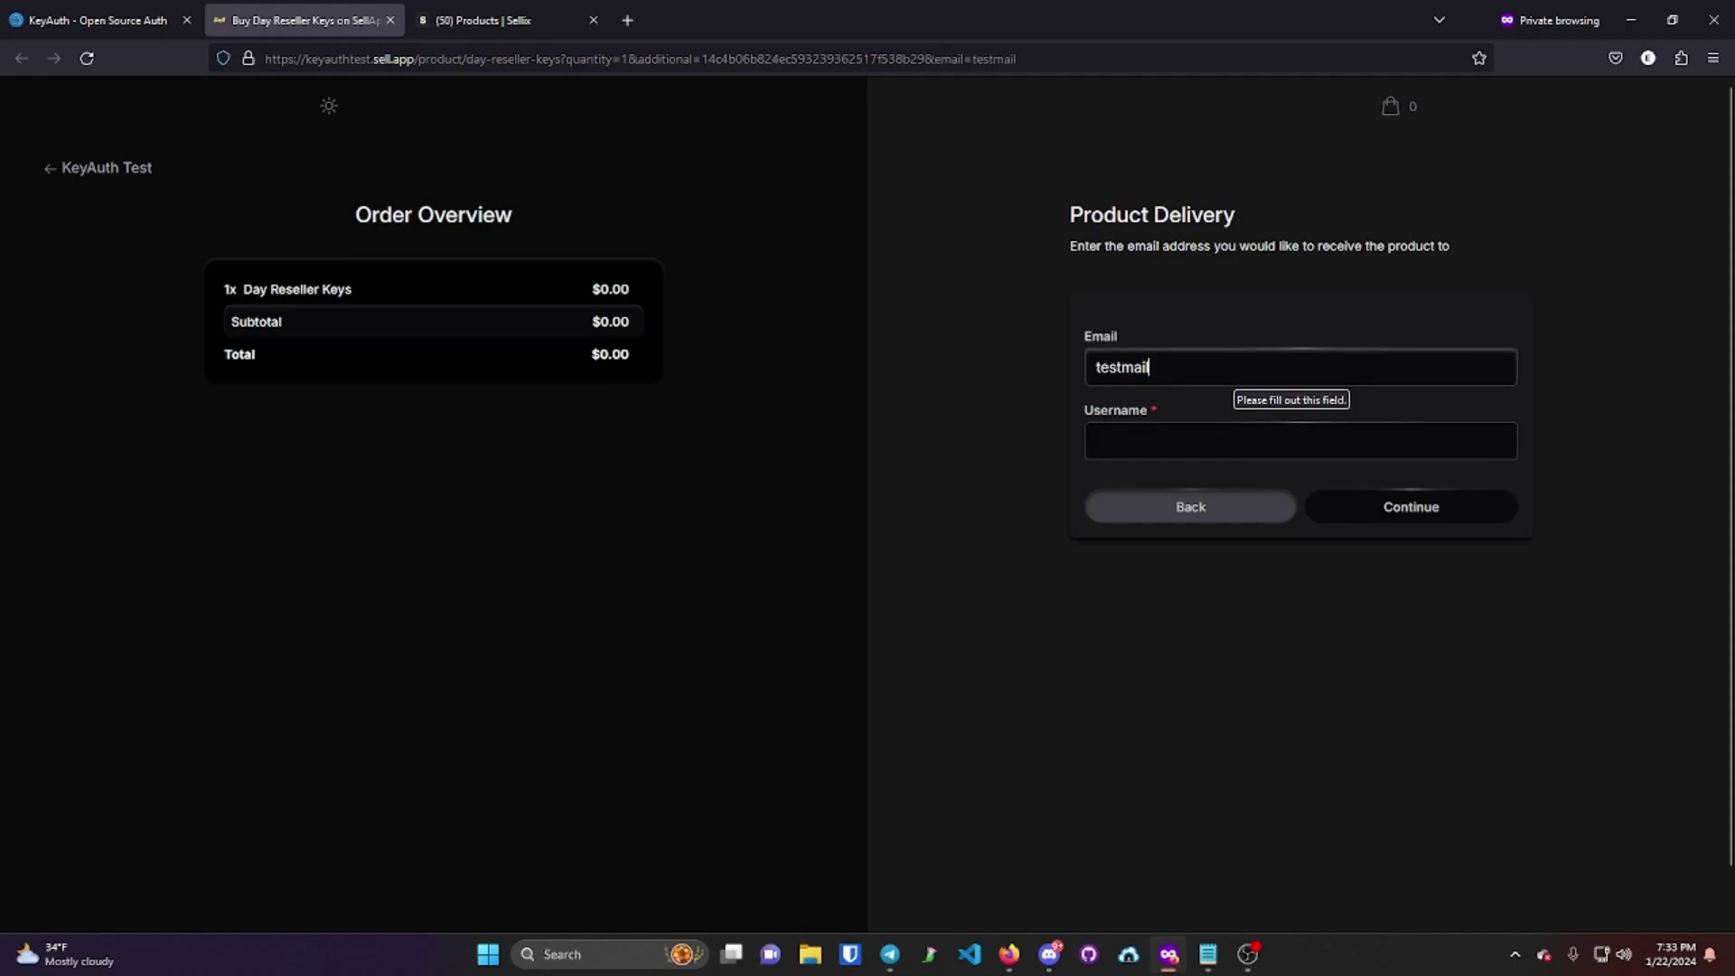
type("@mail.com")
key("Tab")
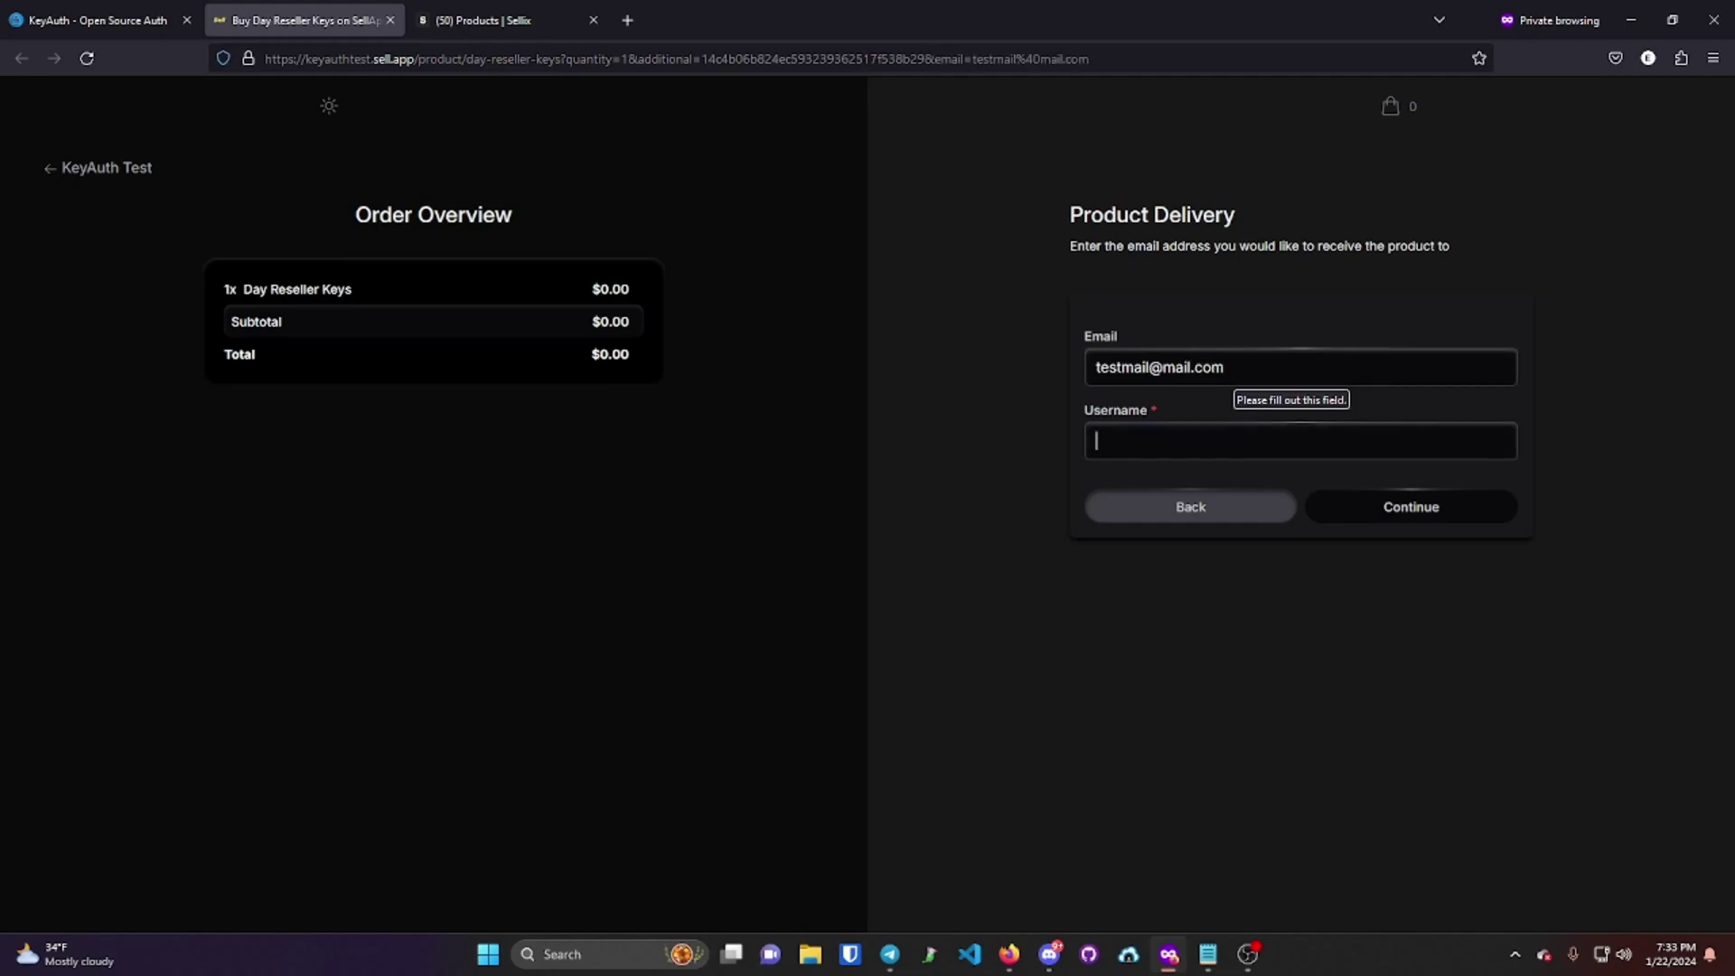
type("NetworkingReseller")
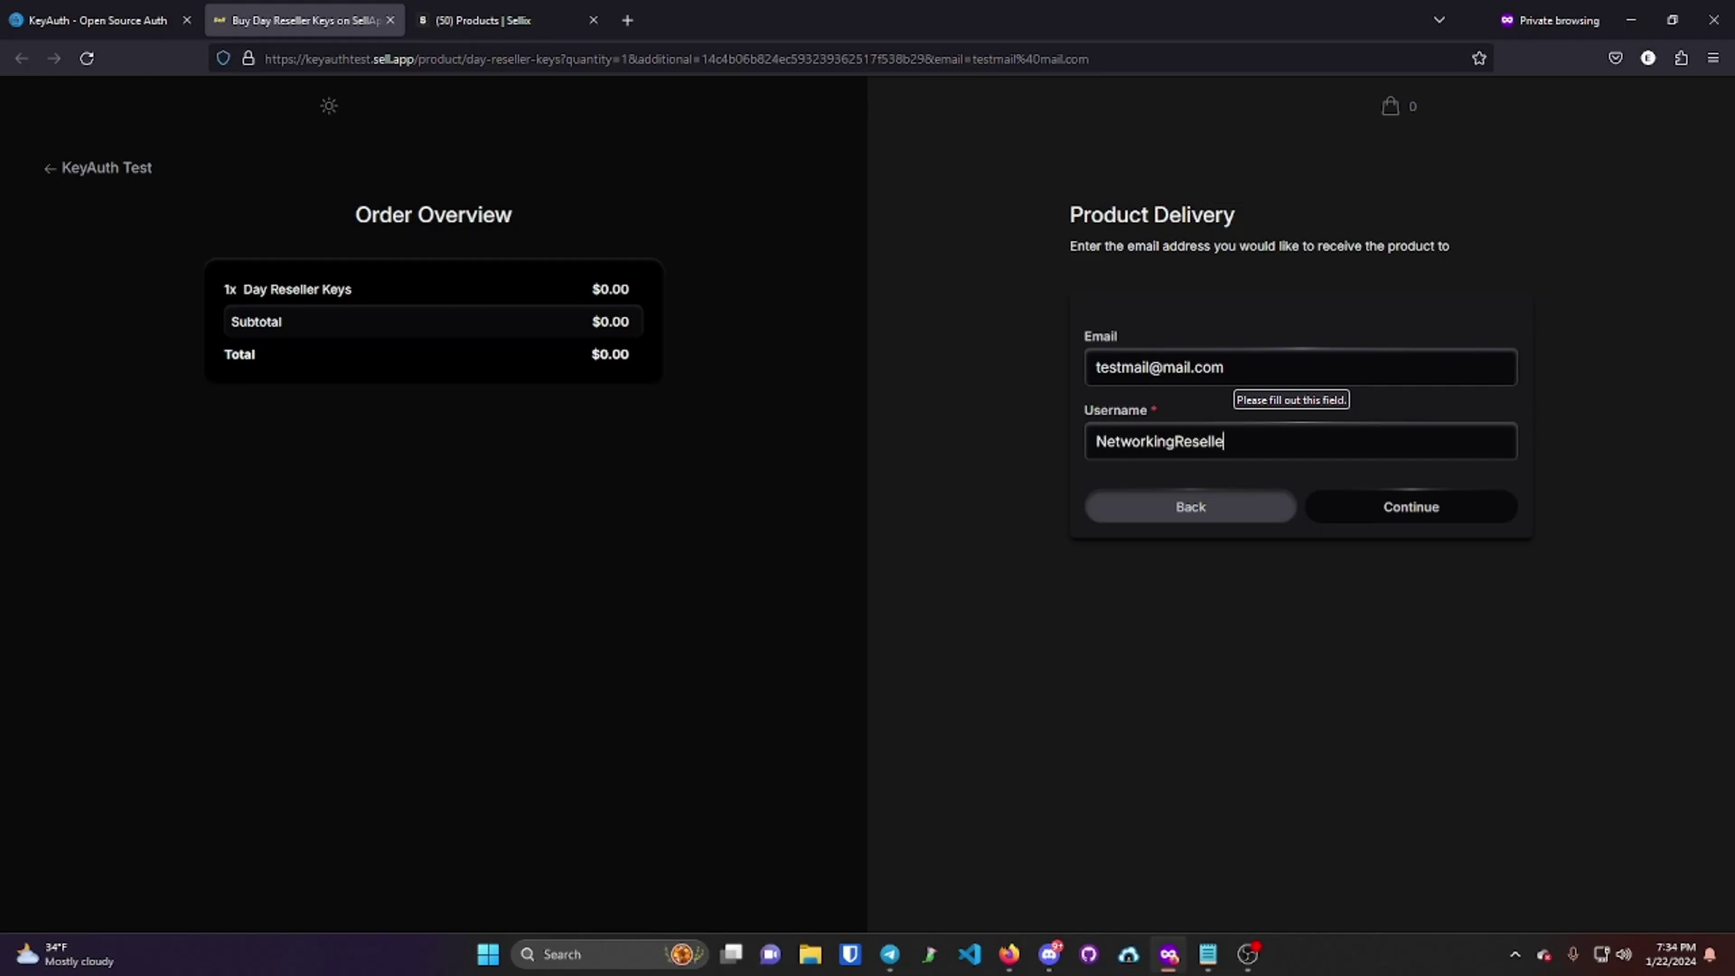
left_click(1391, 507)
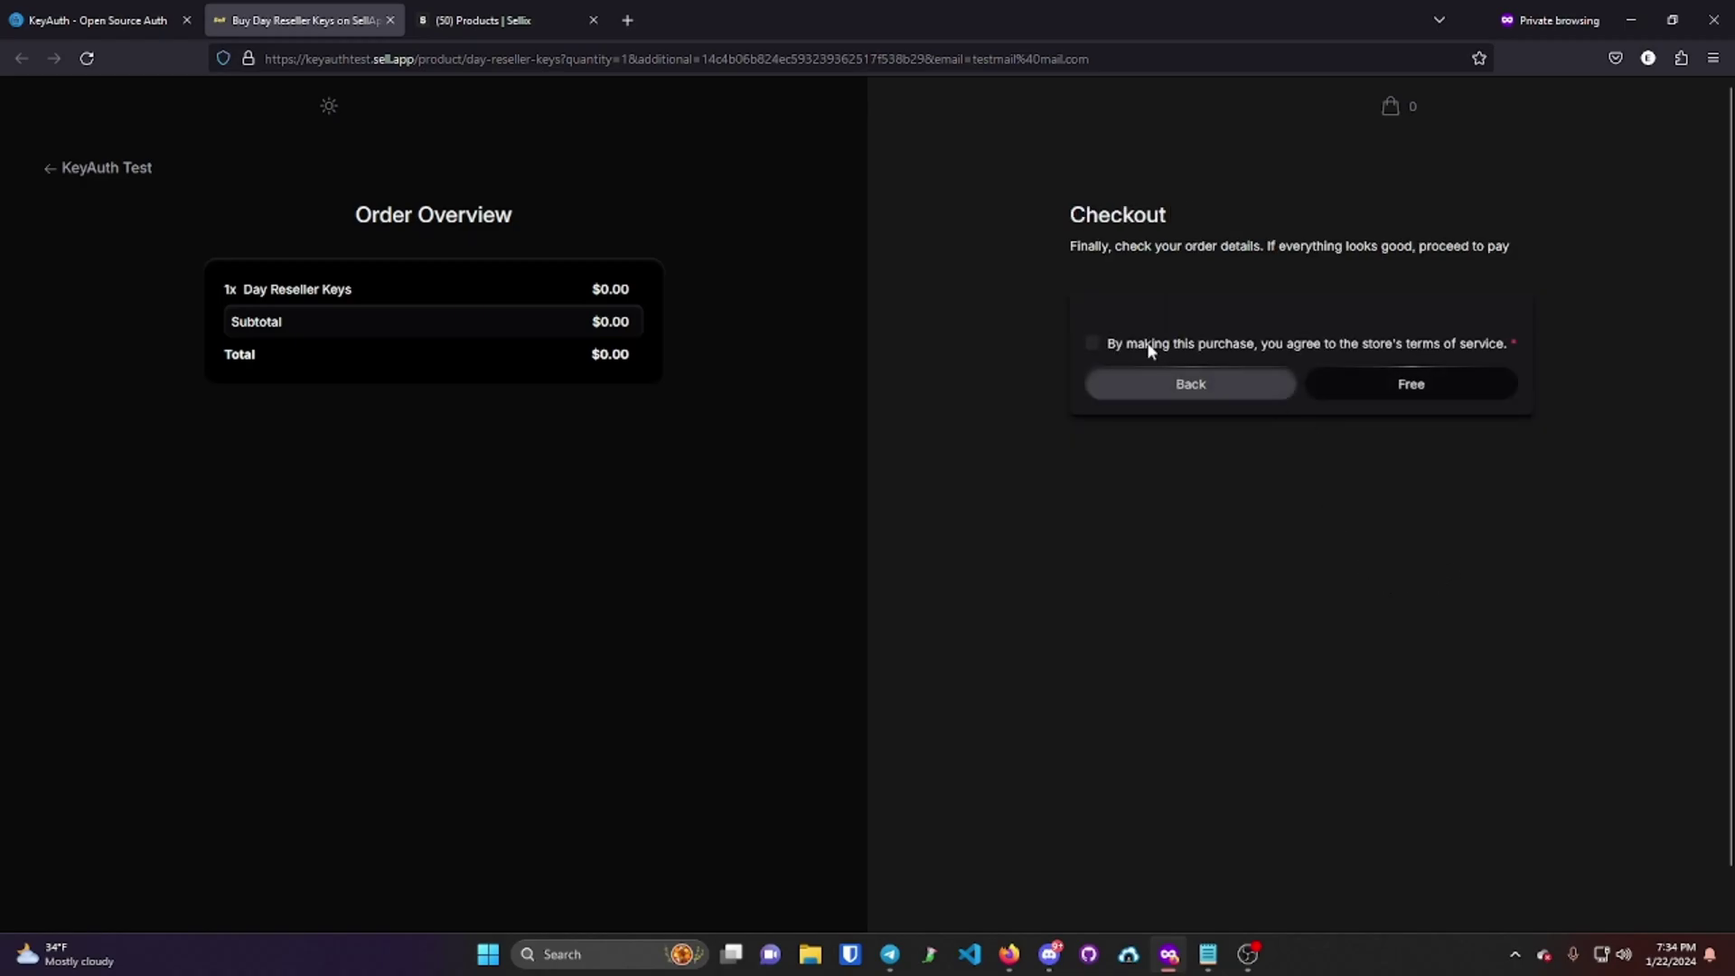
left_click(1411, 385)
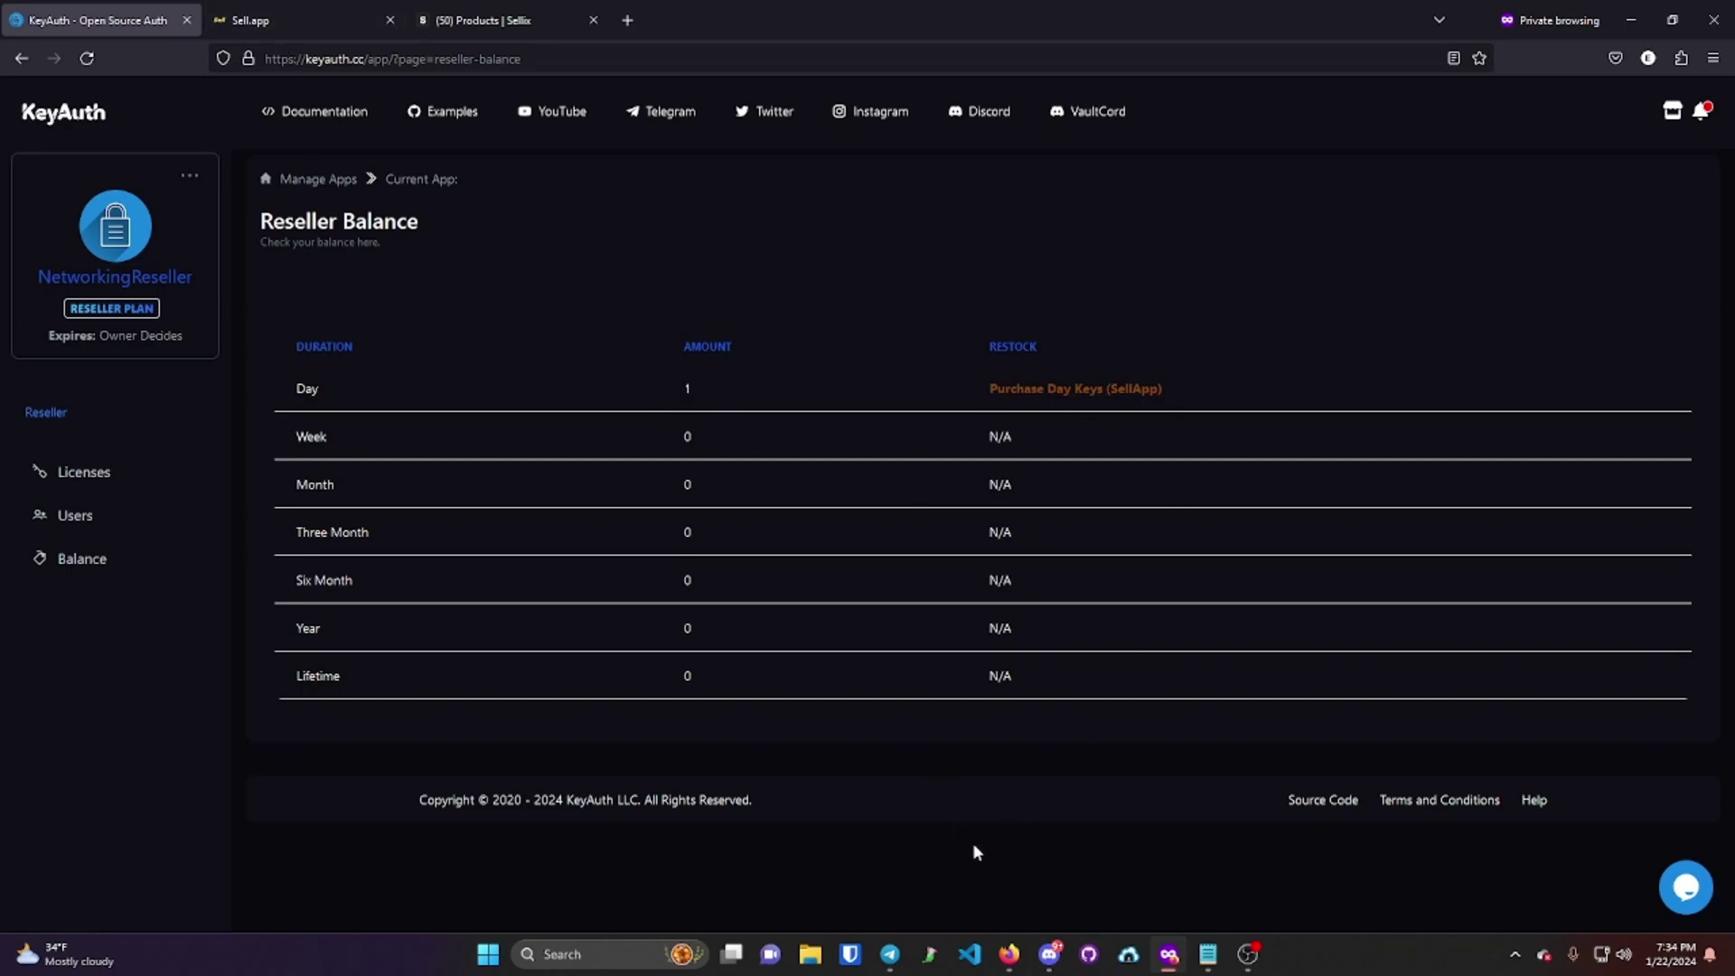
- Empty the Sellapp Day Product ID and Sellapp Webhook Secret reseller fields and save the settings
left_click(1010, 953)
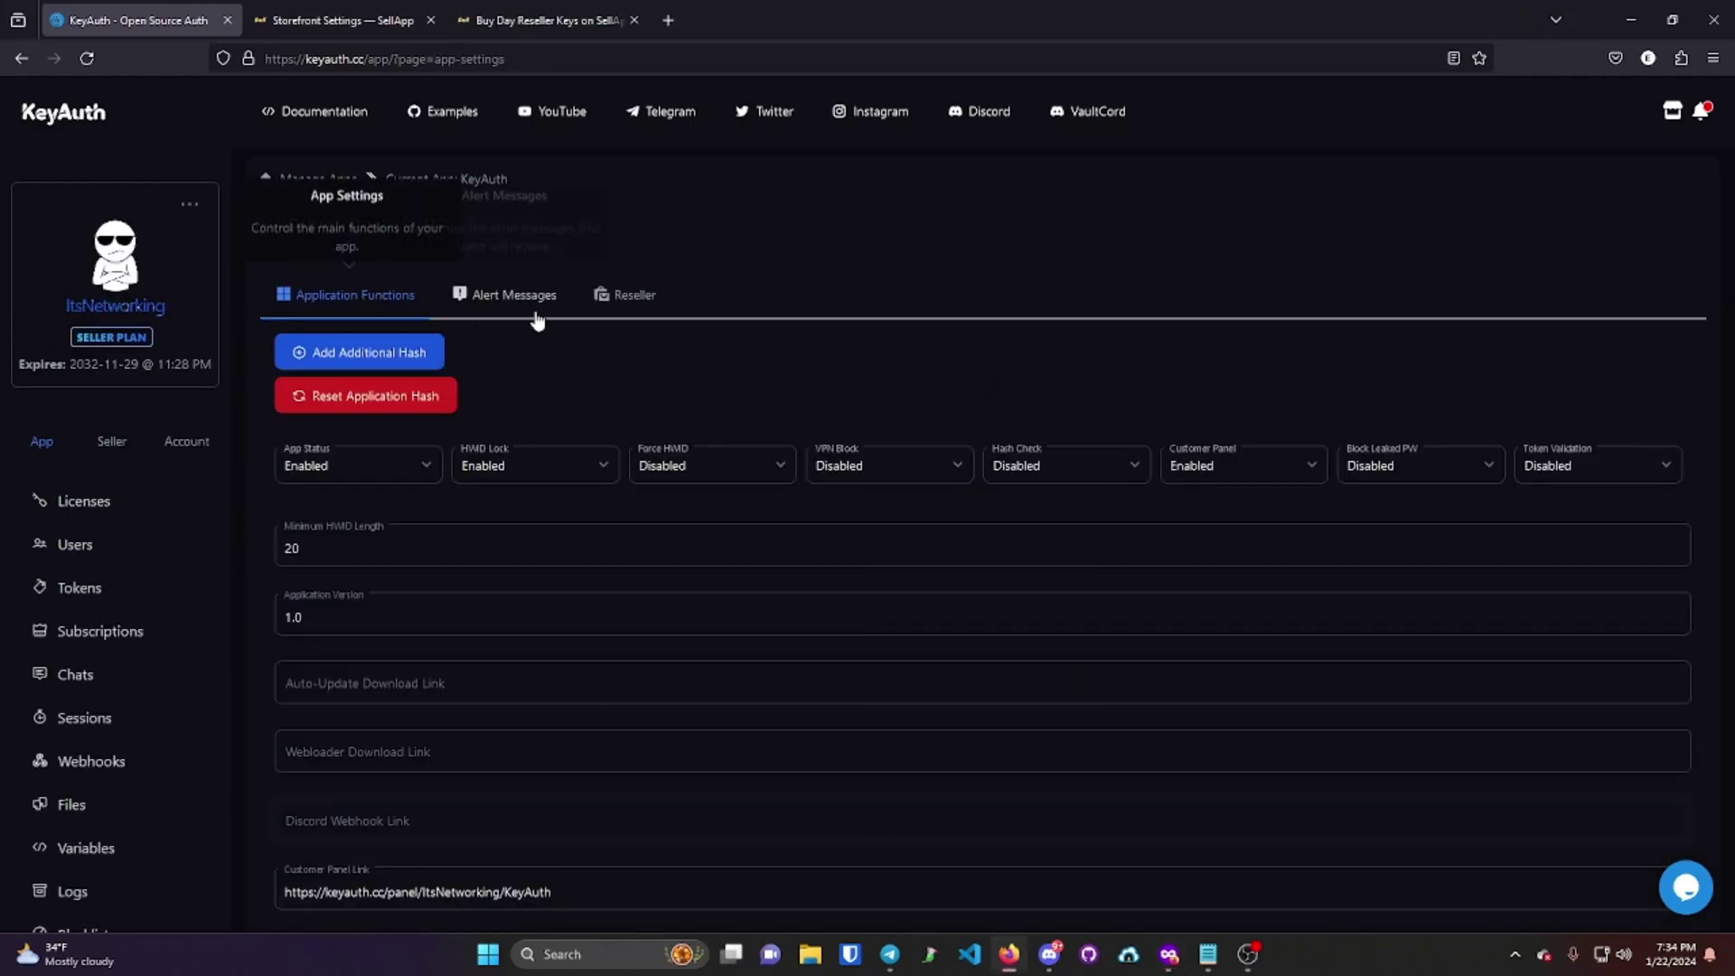
left_click(602, 311)
scroll(603, 323, "down", 4)
left_click(465, 627)
key("ctrl+a")
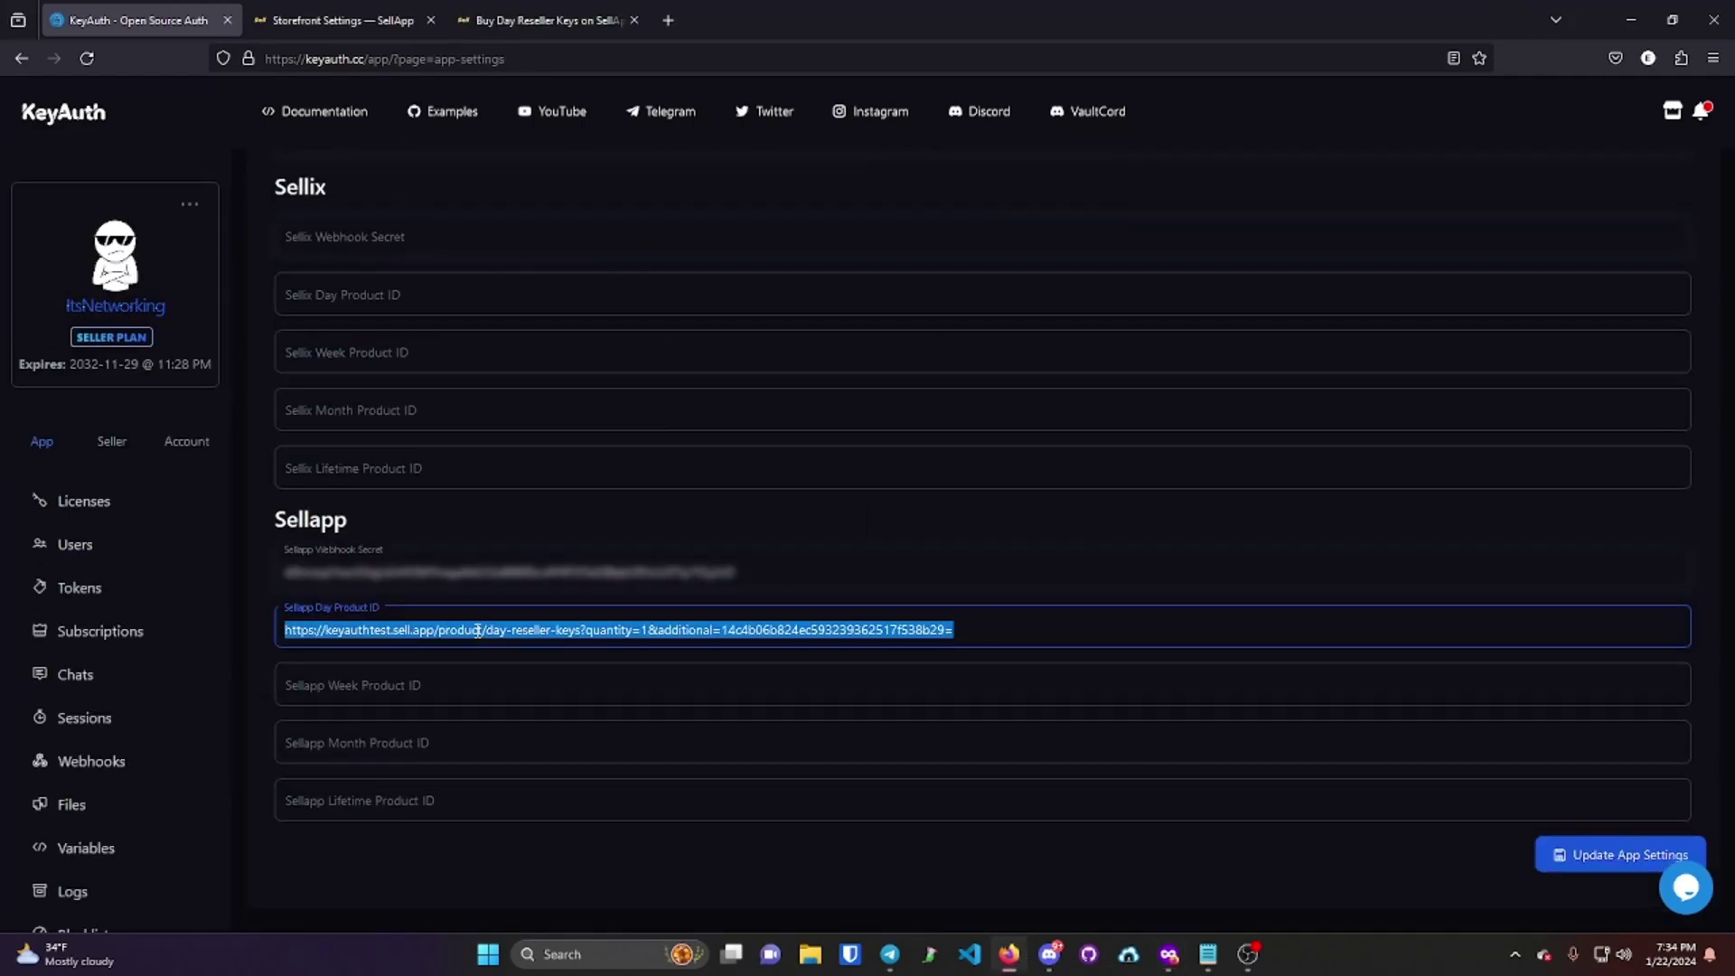
key("BackSpace")
left_click(496, 583)
key("ctrl+a")
key("BackSpace")
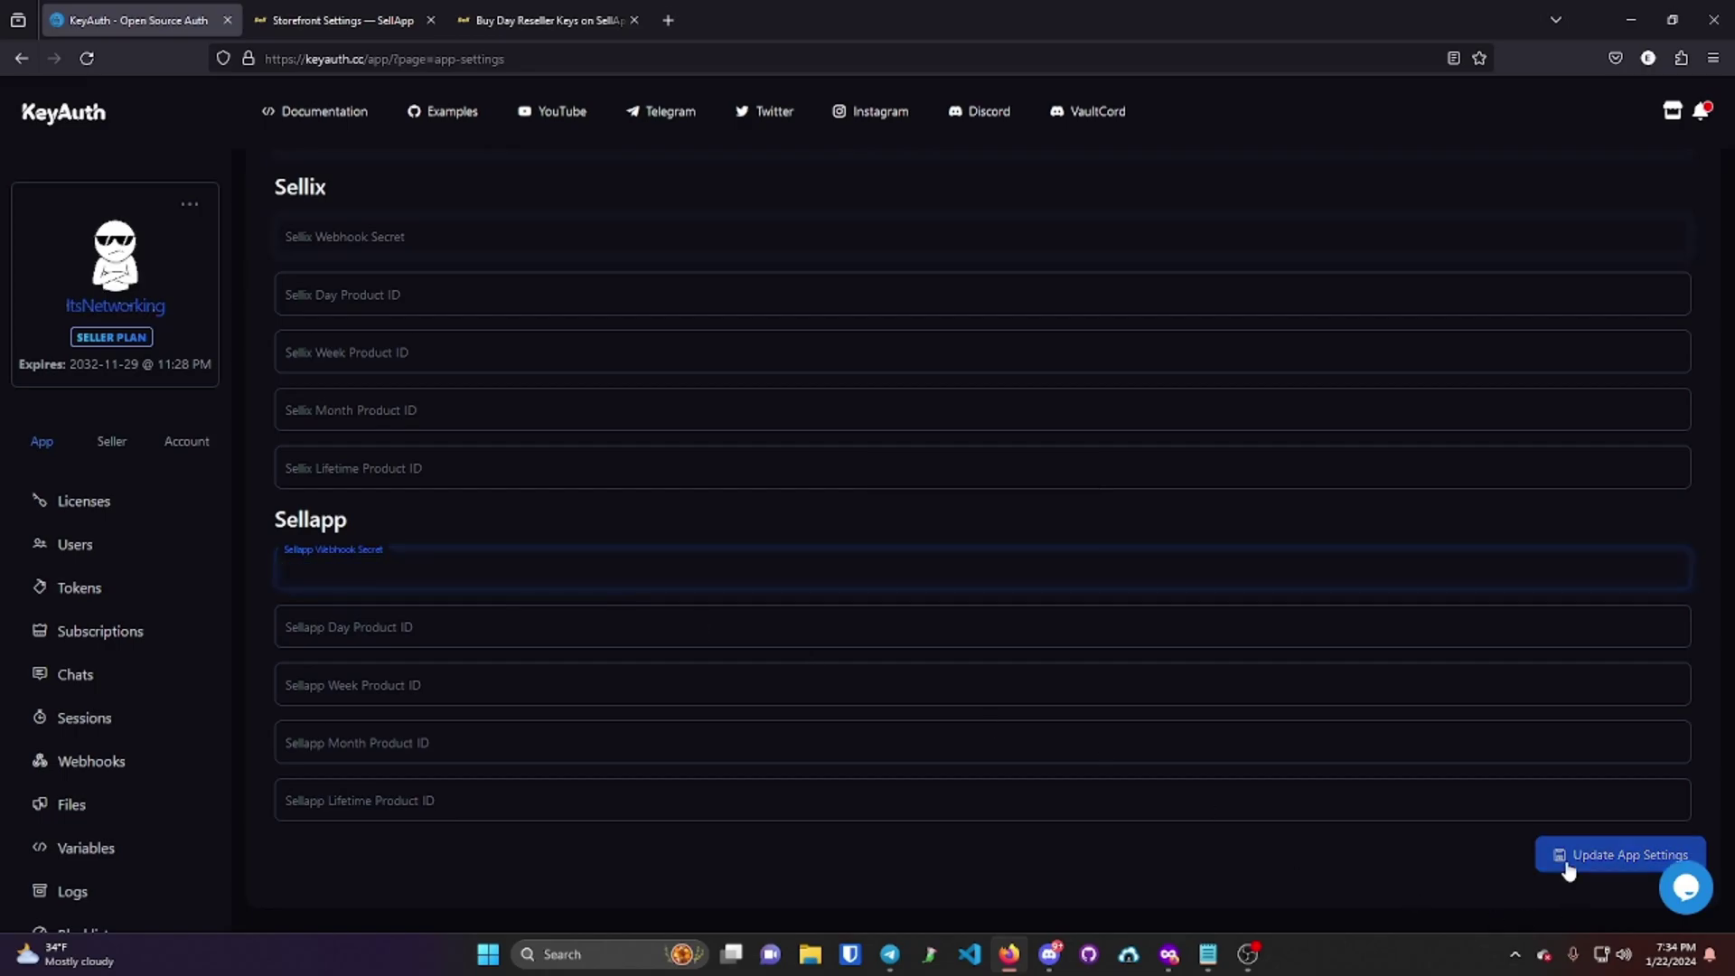
left_click(1564, 858)
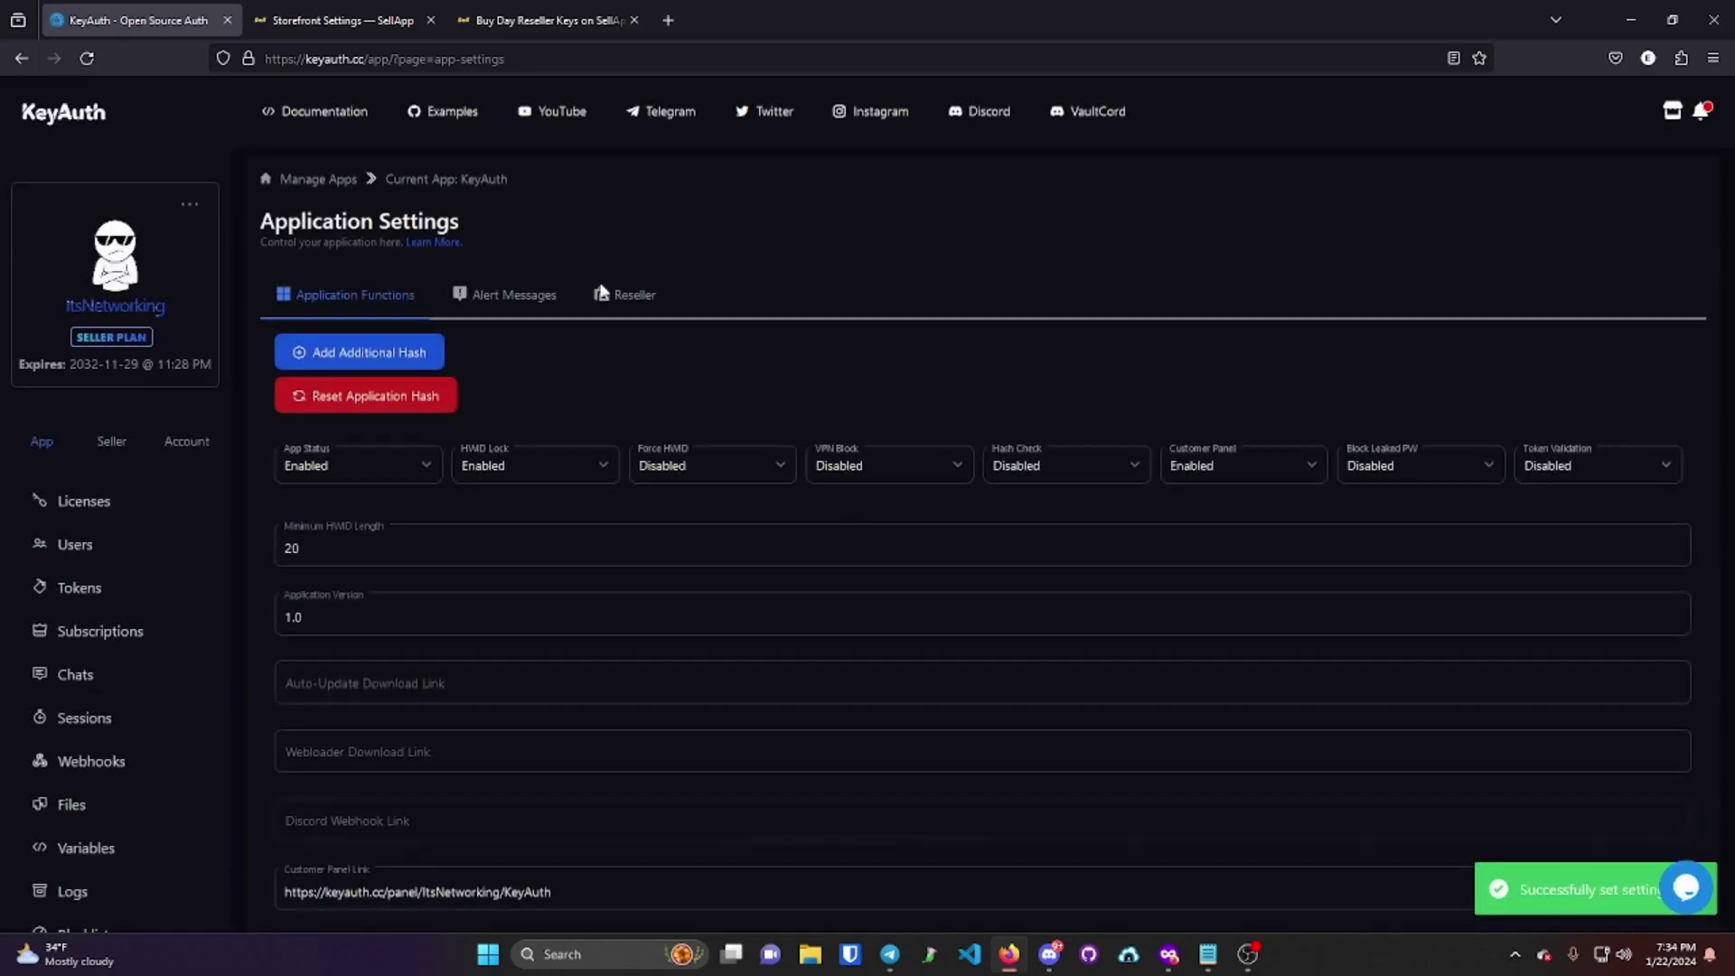
scroll(647, 526, "down", 3)
scroll(647, 526, "down", 1)
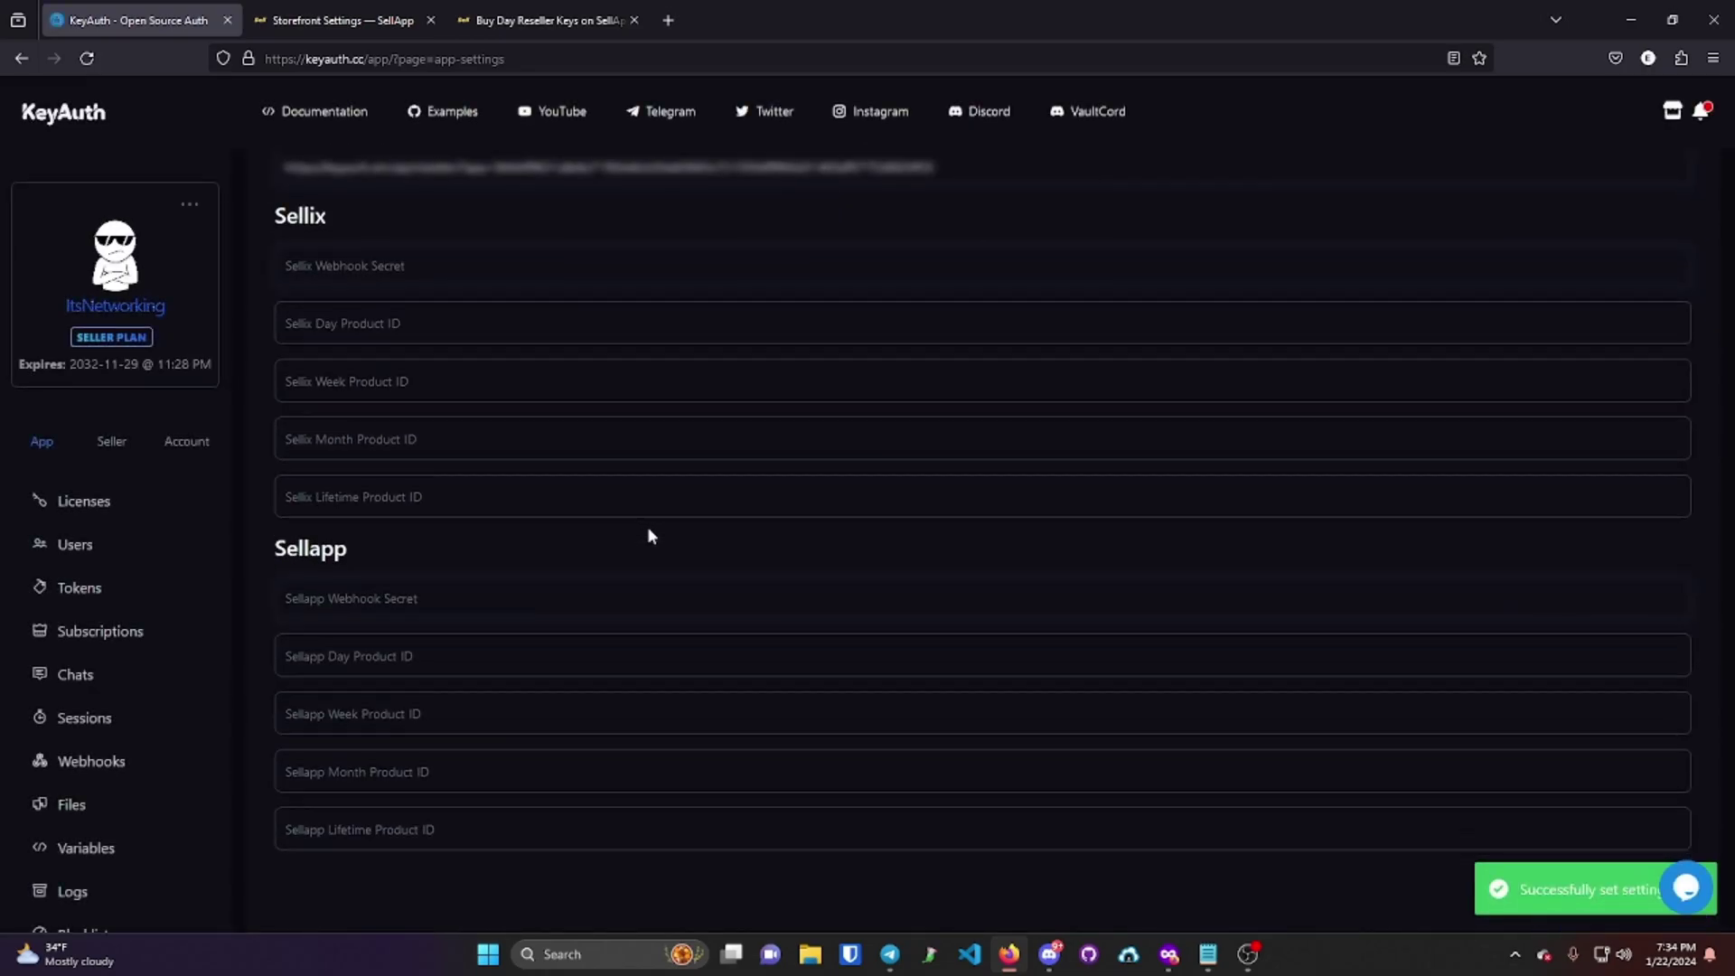
scroll(656, 533, "up", 1)
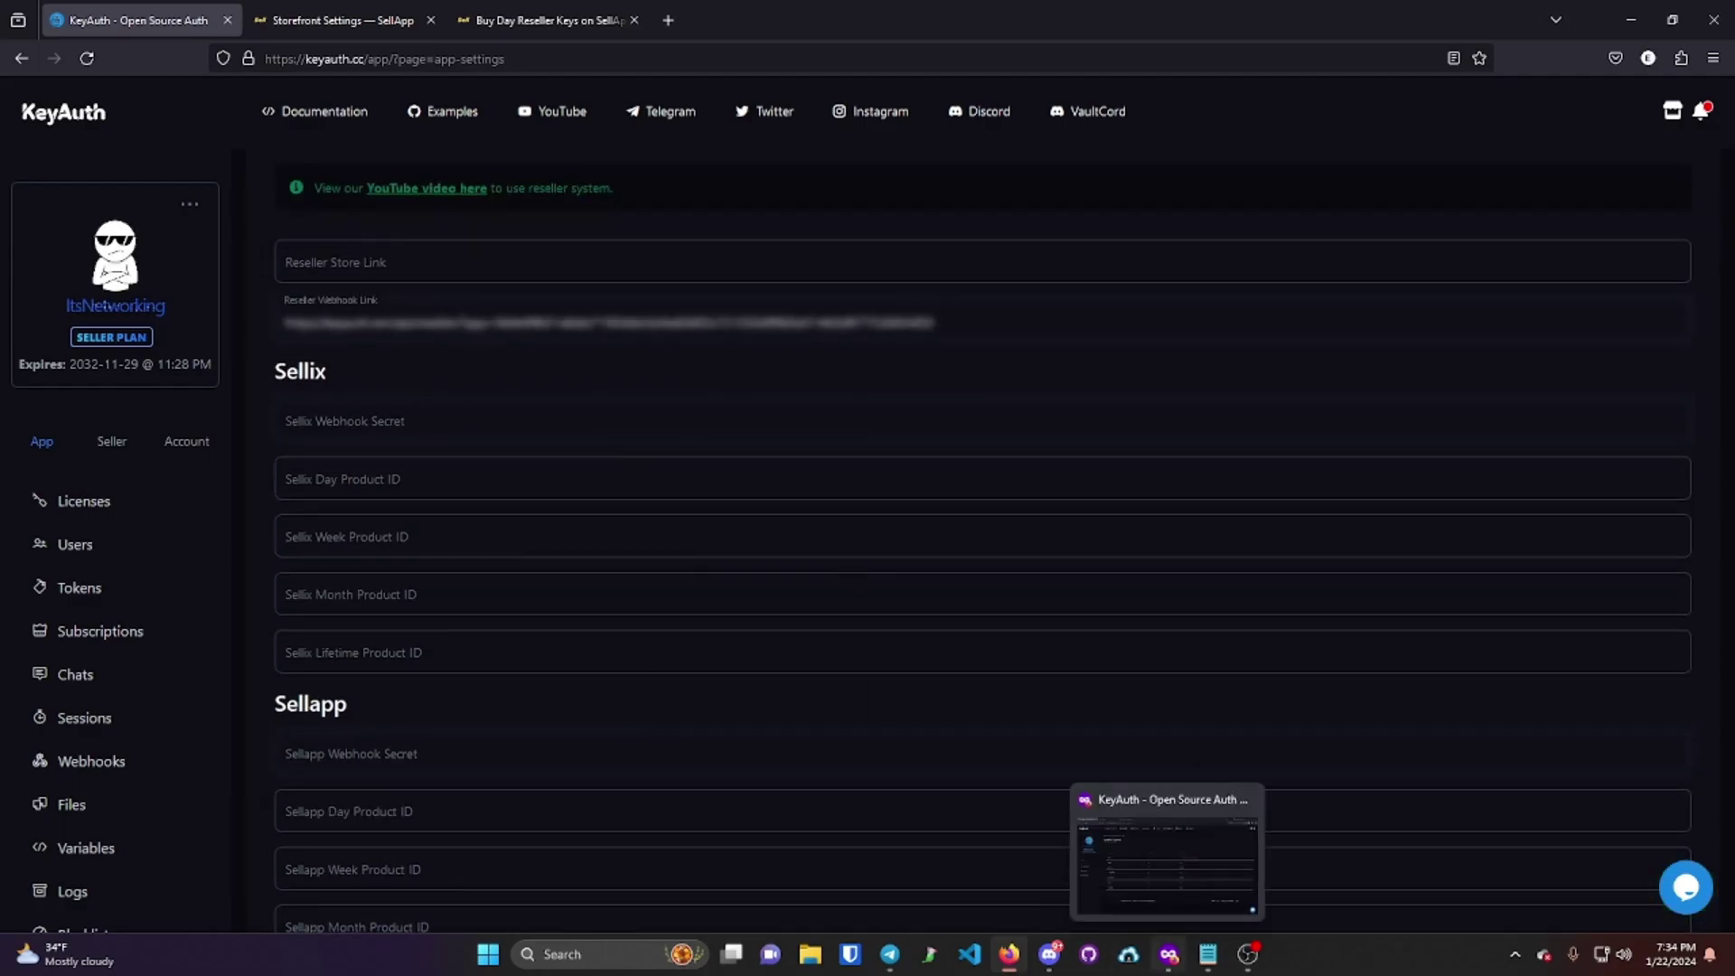
- Start a new product on the Sellix products page, with the duration notes at hand
left_click(1169, 954)
left_click(509, 21)
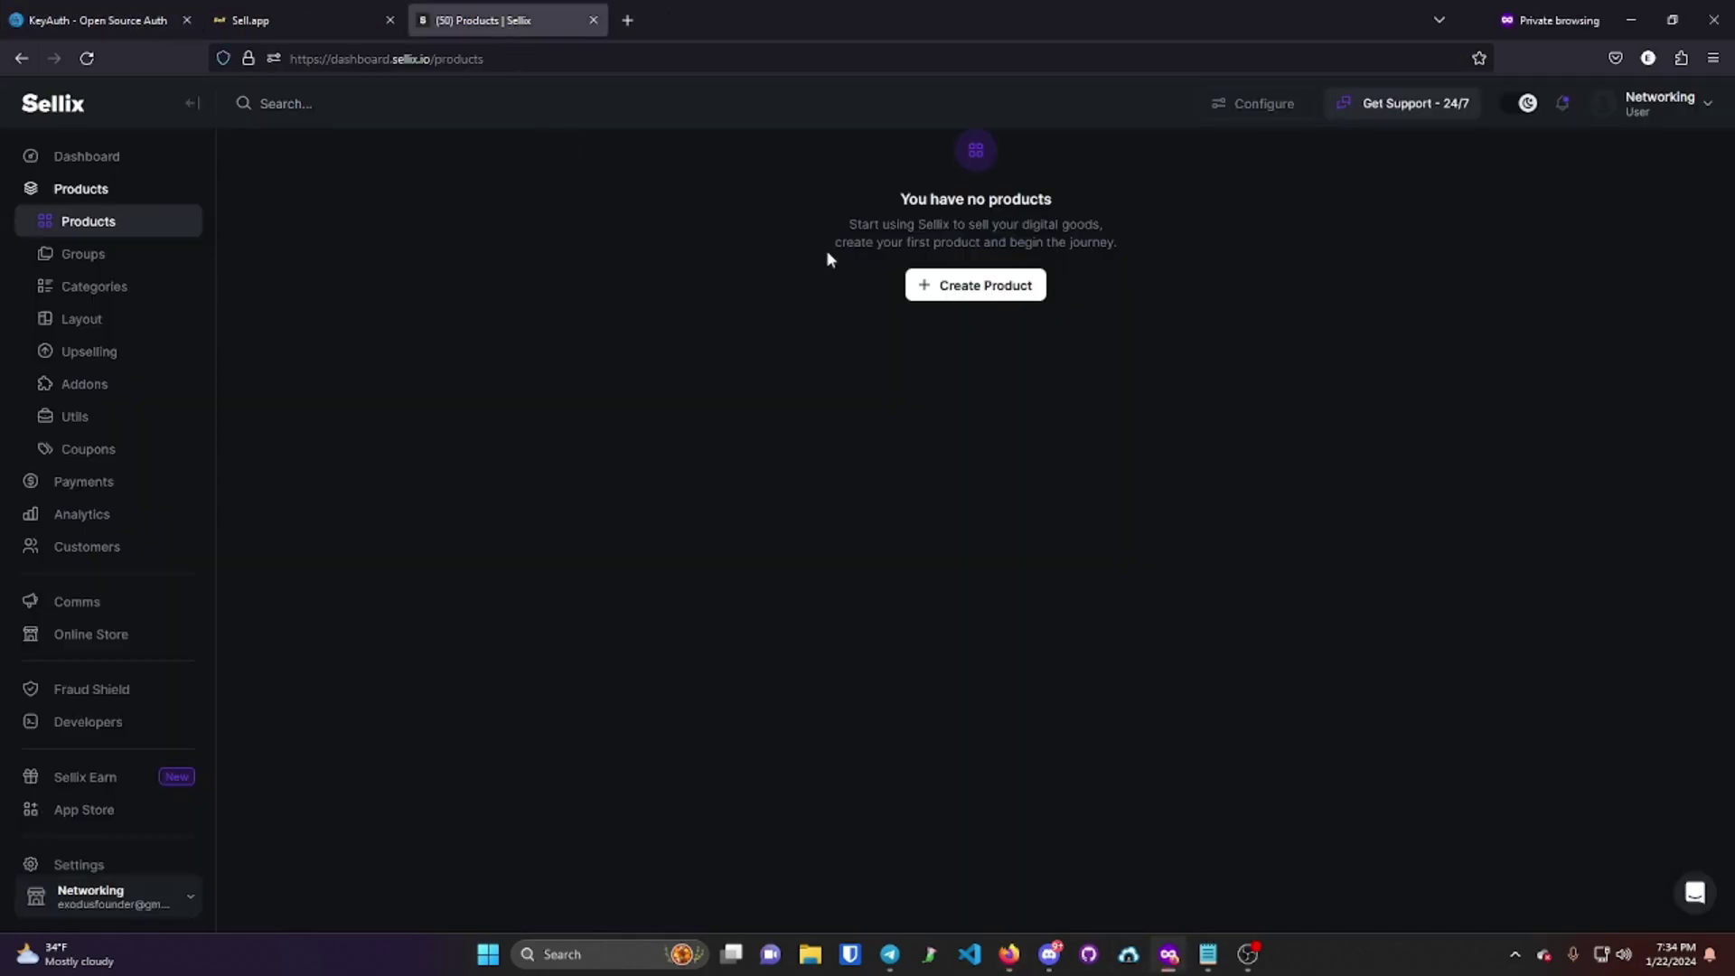
left_click(947, 282)
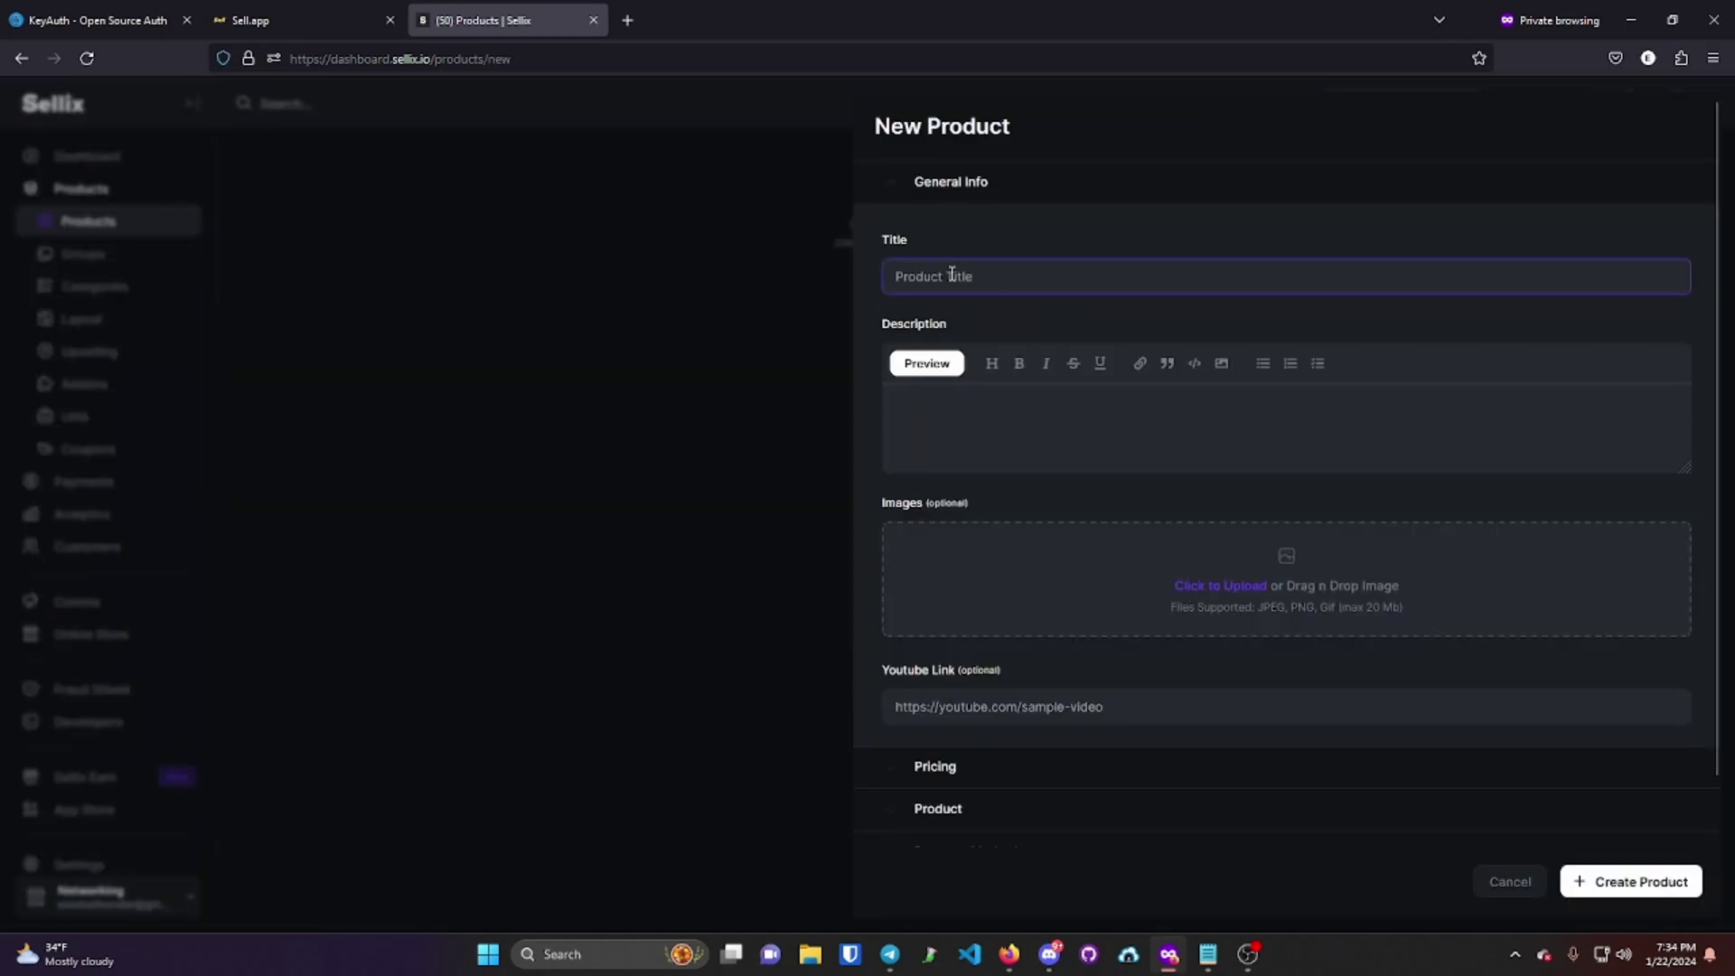
left_click(1006, 321)
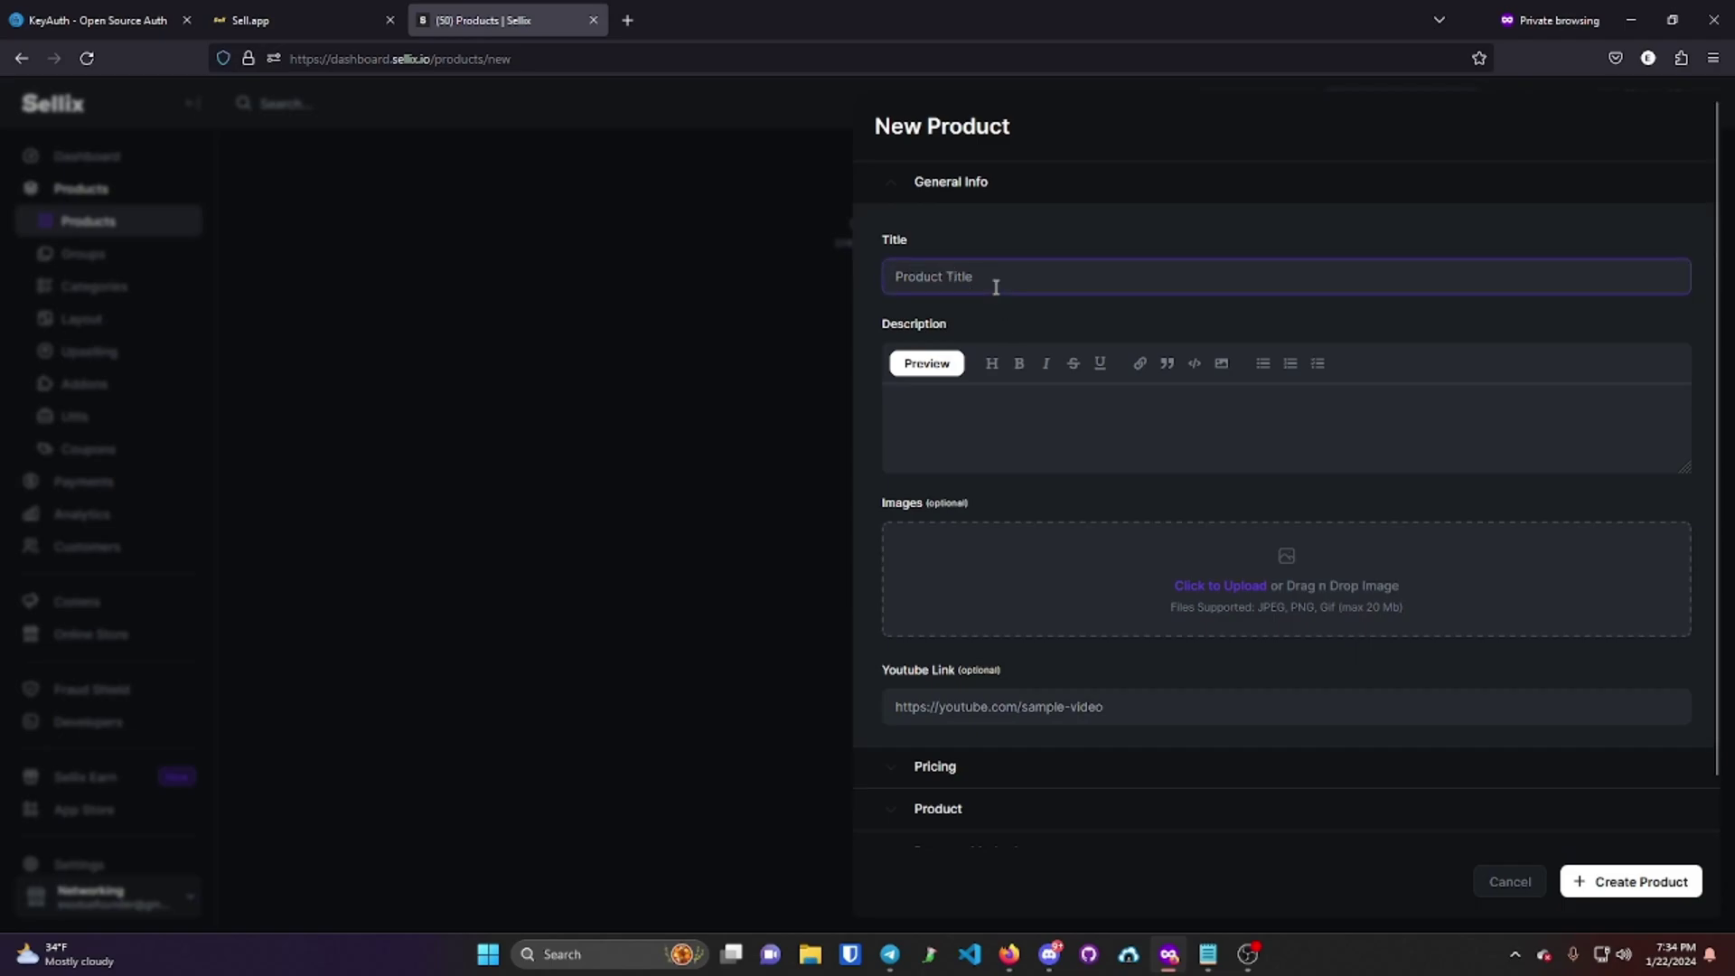
left_click(1208, 954)
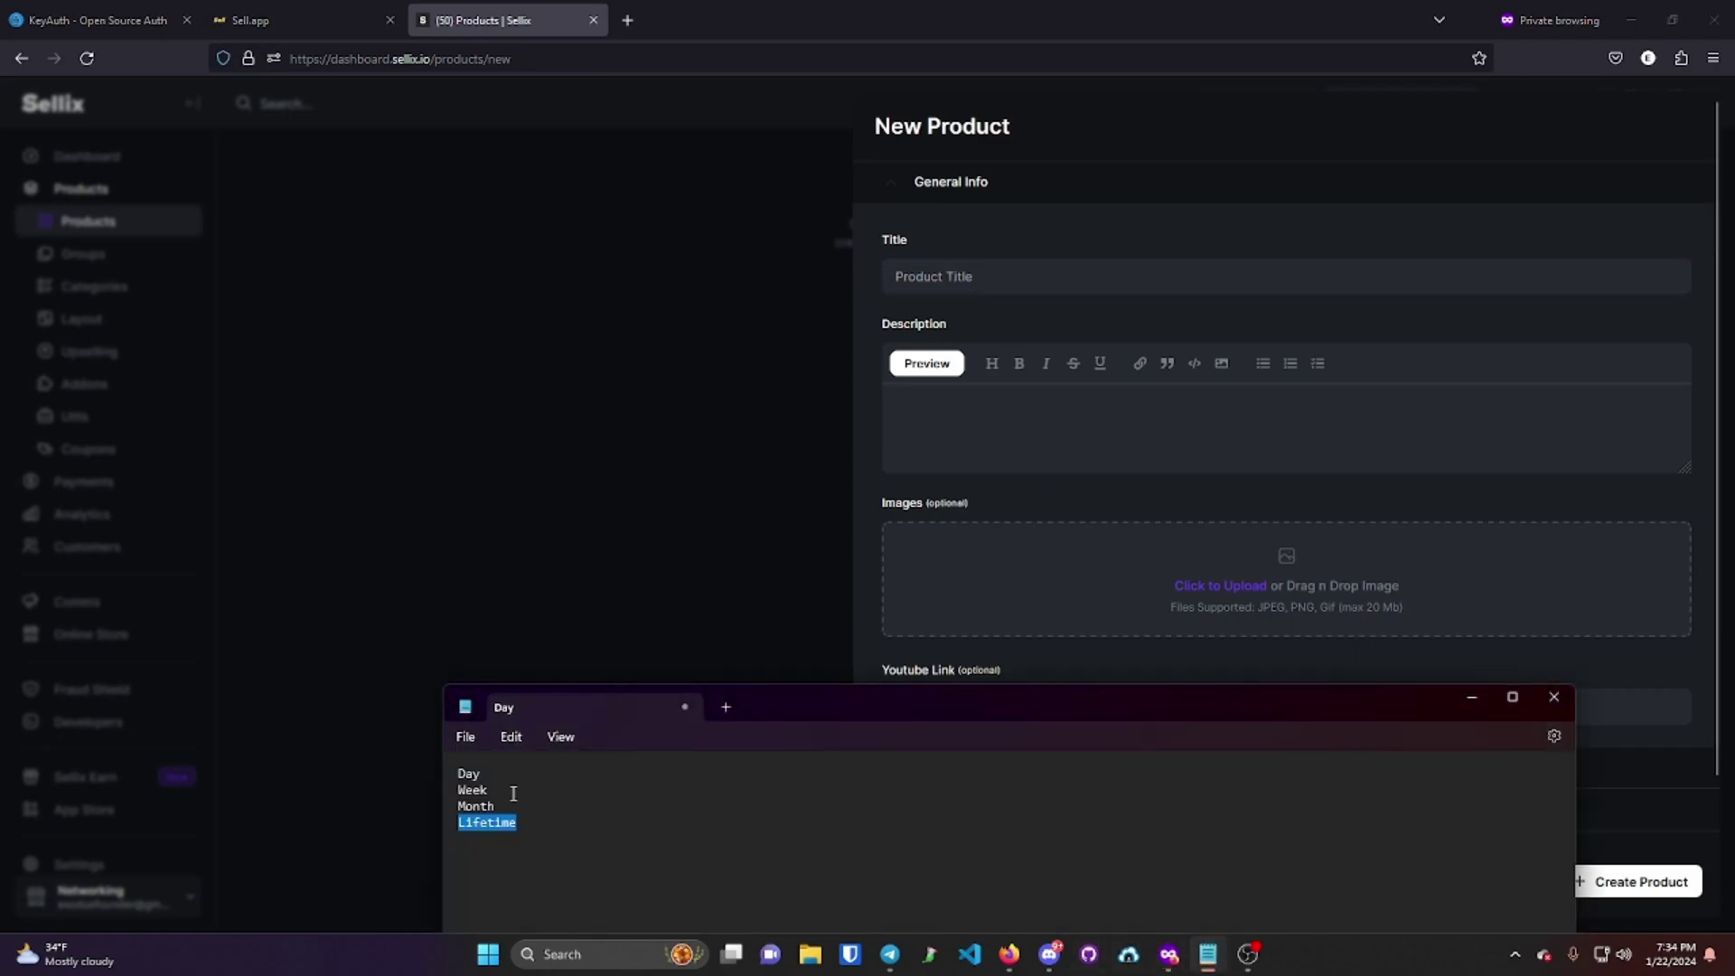
- Title the product Day Reseller Keys, give it the description Test and price 0.00
left_click(980, 274)
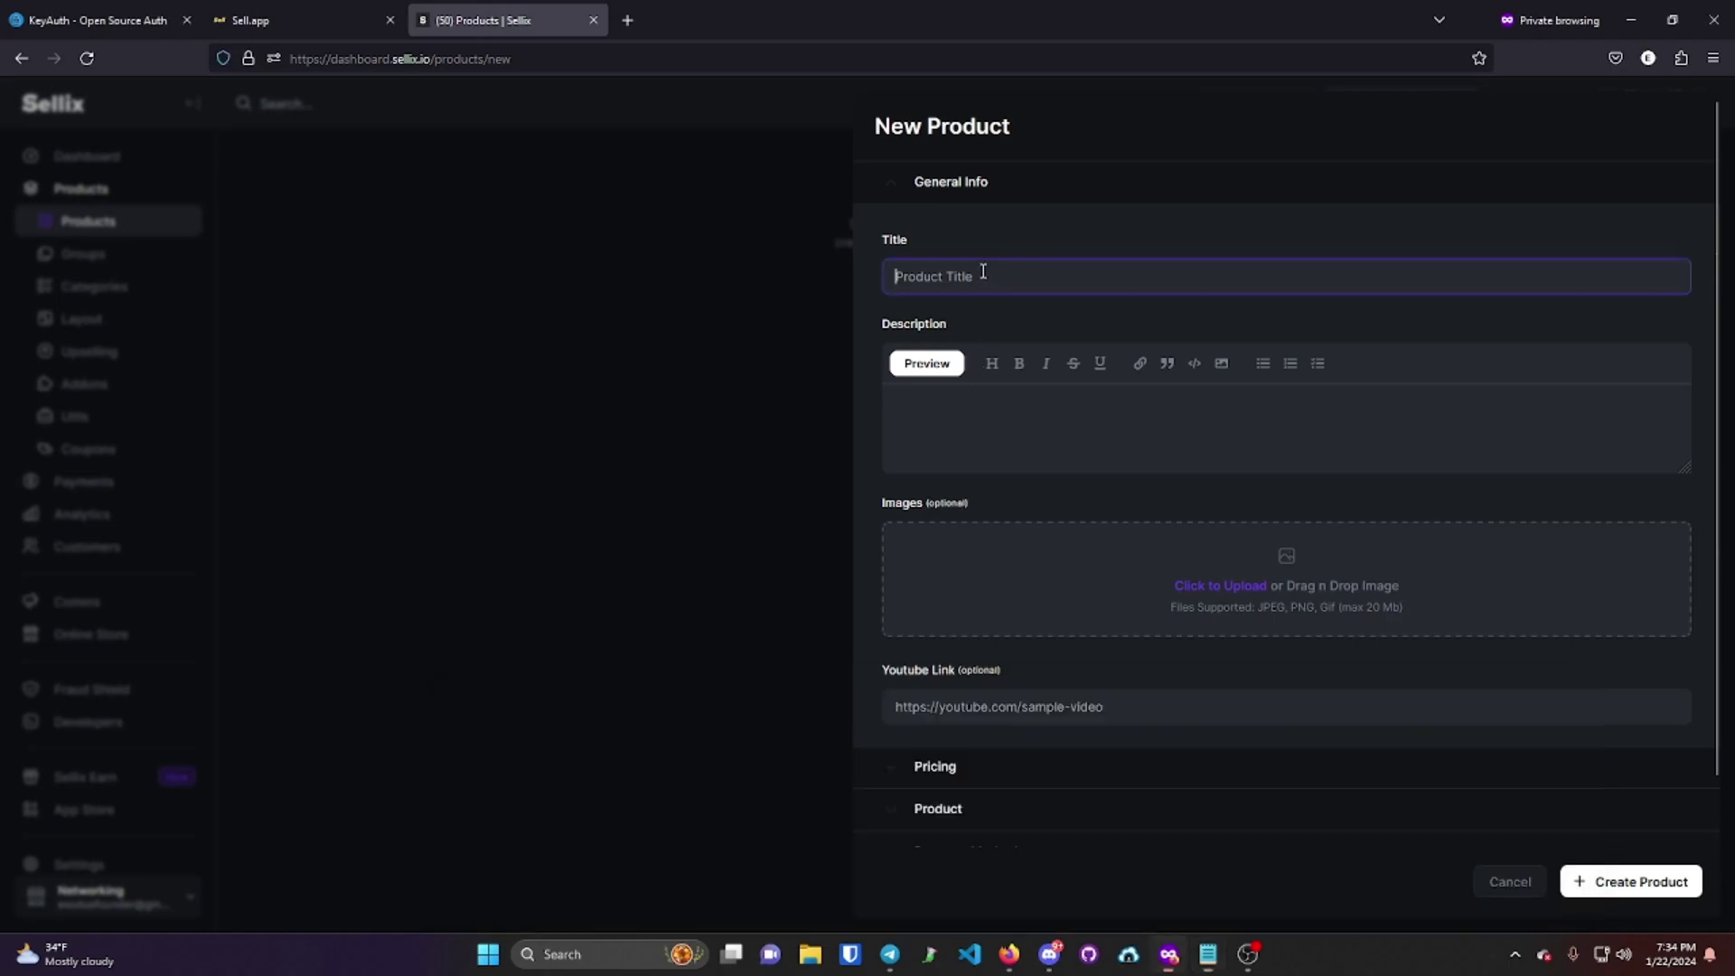
type("DA")
left_click(1026, 418)
type("Test")
scroll(1034, 504, "down", 2)
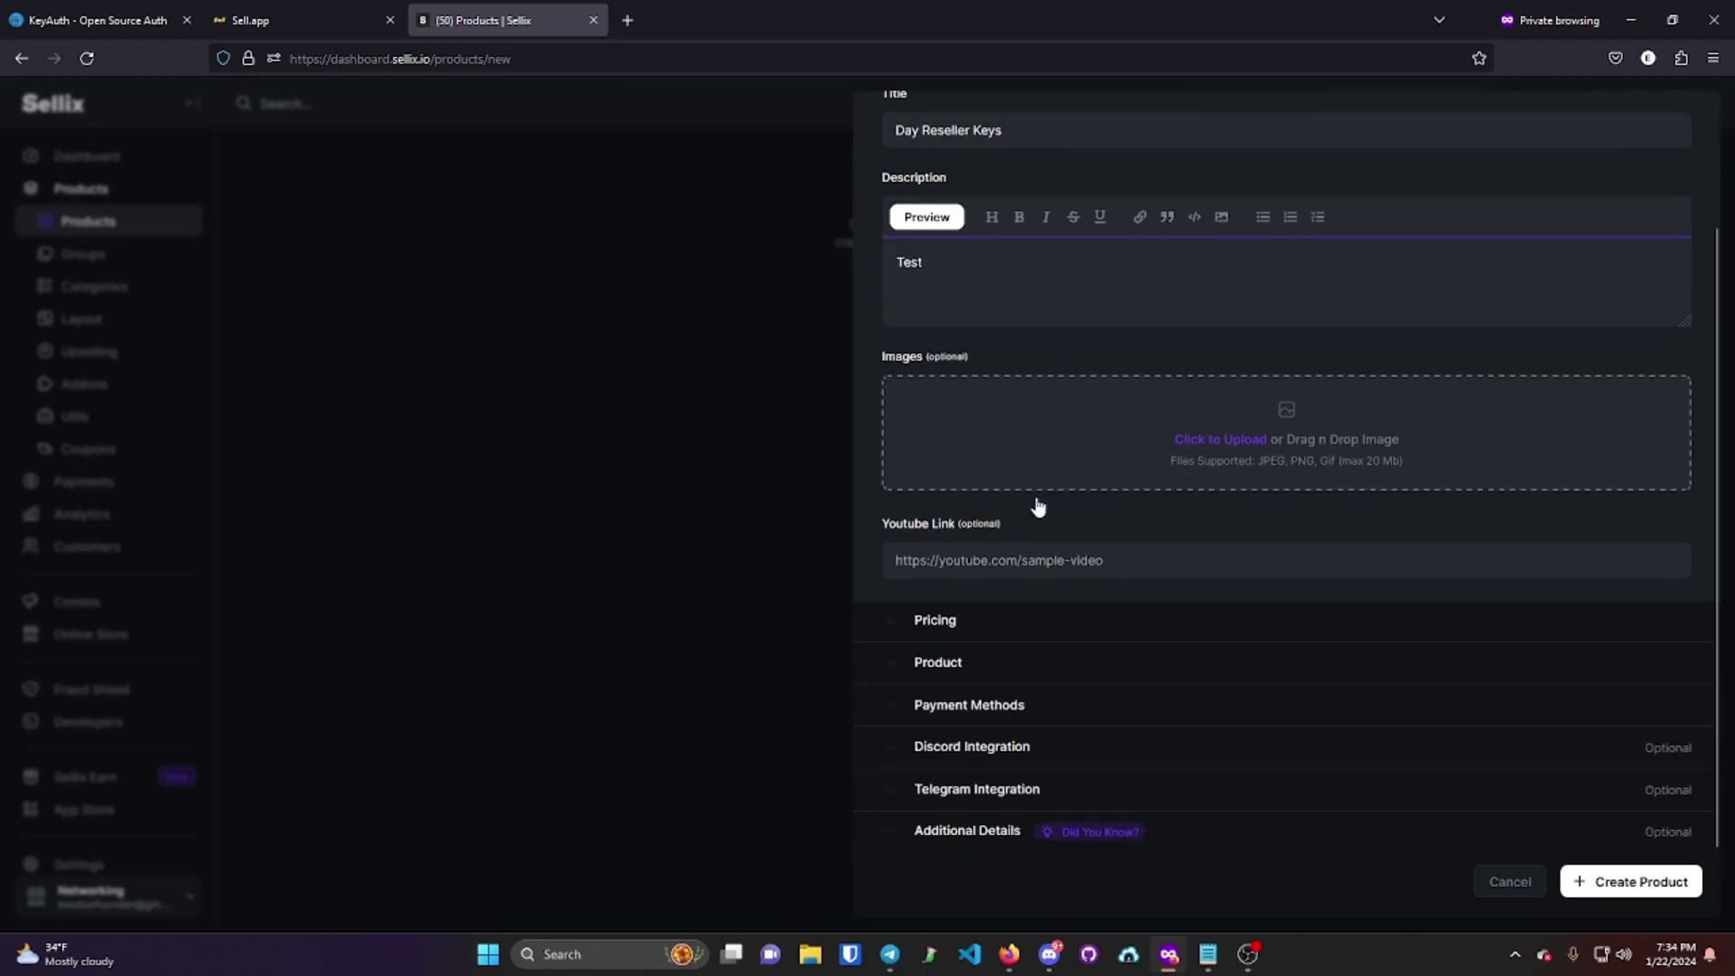
left_click(983, 624)
scroll(1120, 588, "down", 2)
left_click(1110, 557)
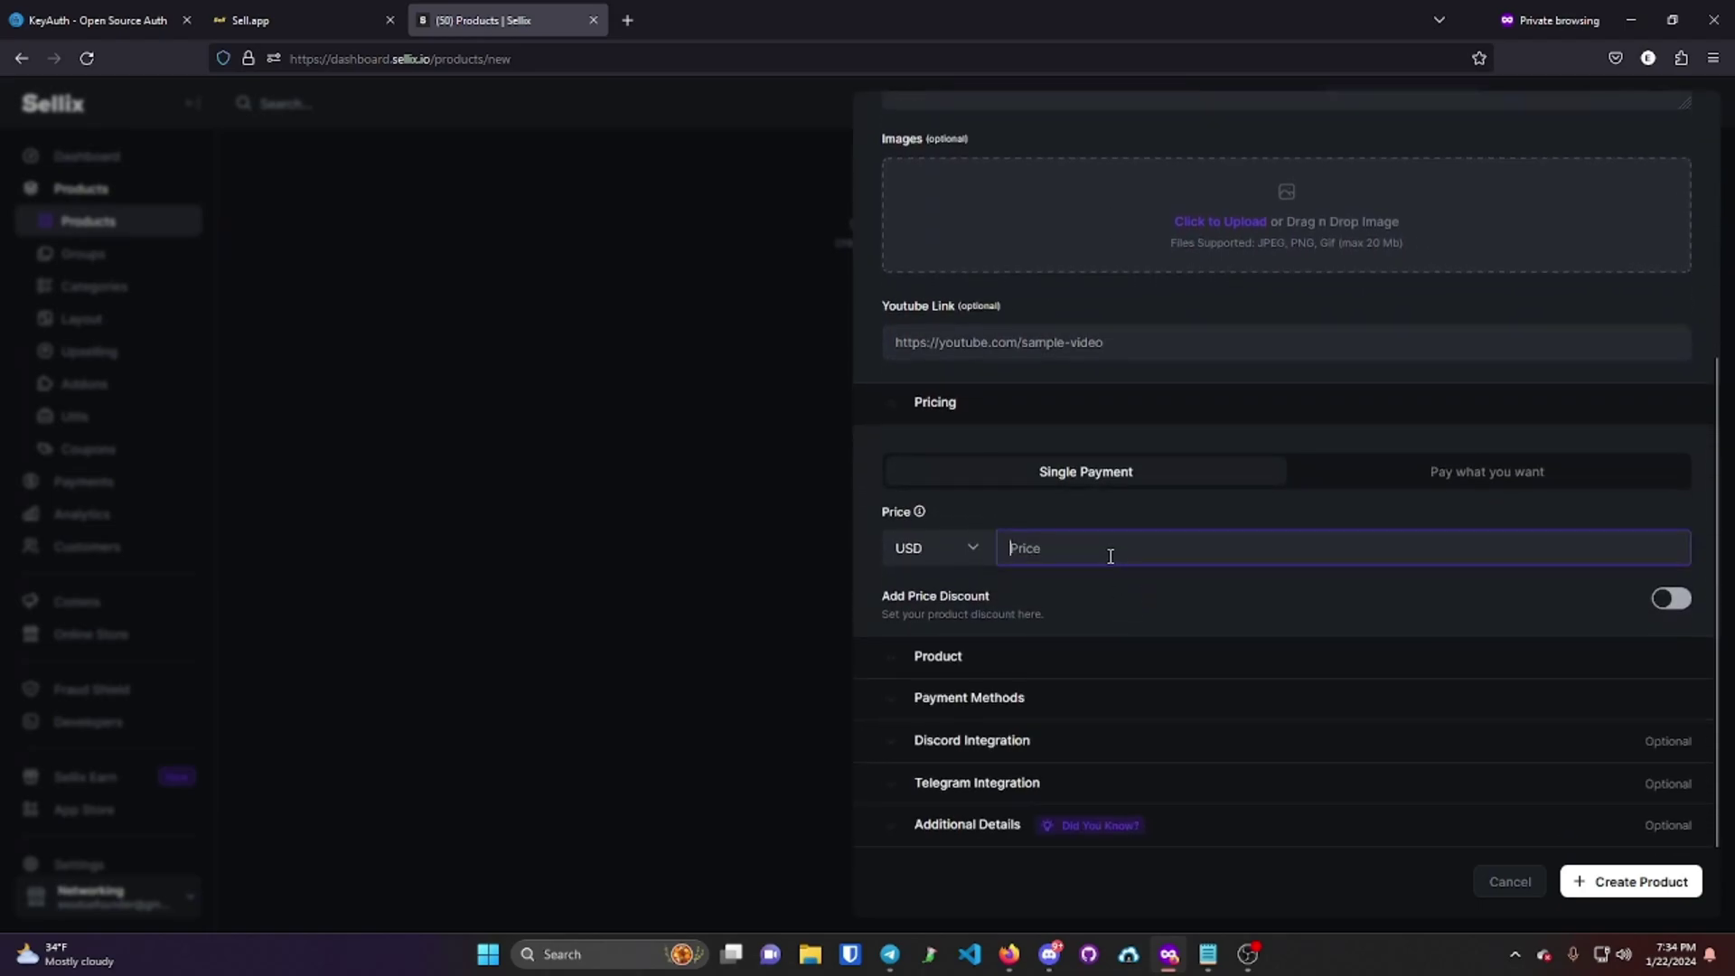
type("0.00")
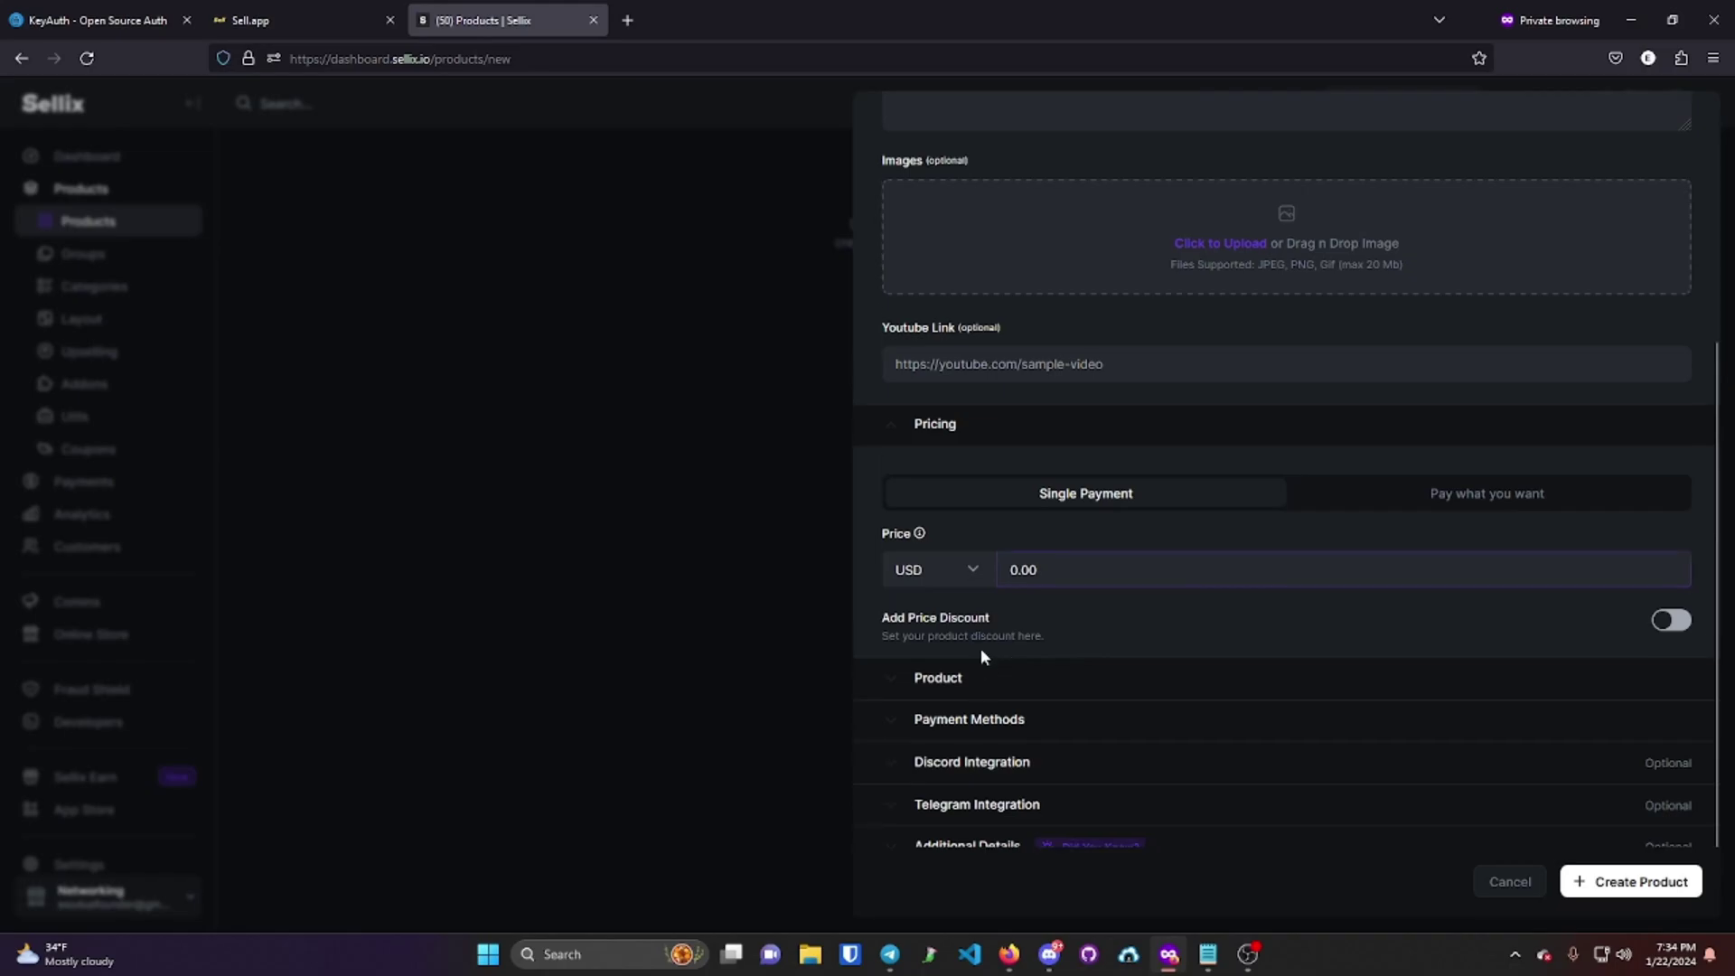
- Make it a Service product and fill in the service info box
left_click(976, 676)
scroll(1146, 651, "down", 4)
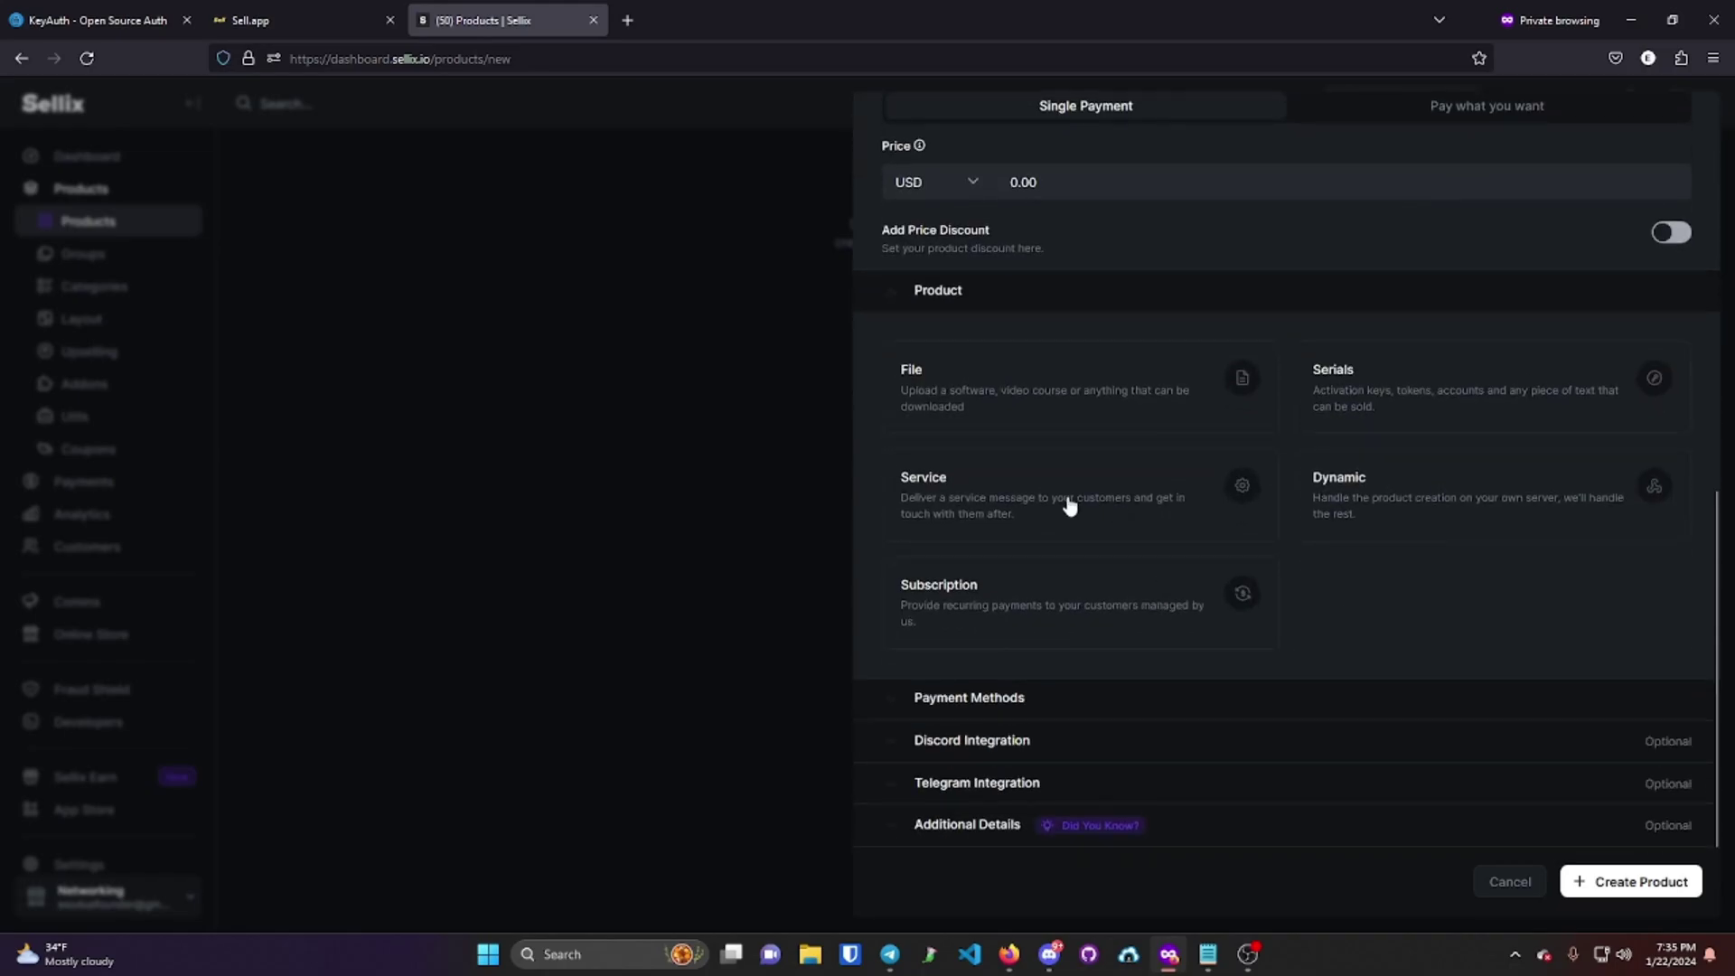
left_click(1075, 502)
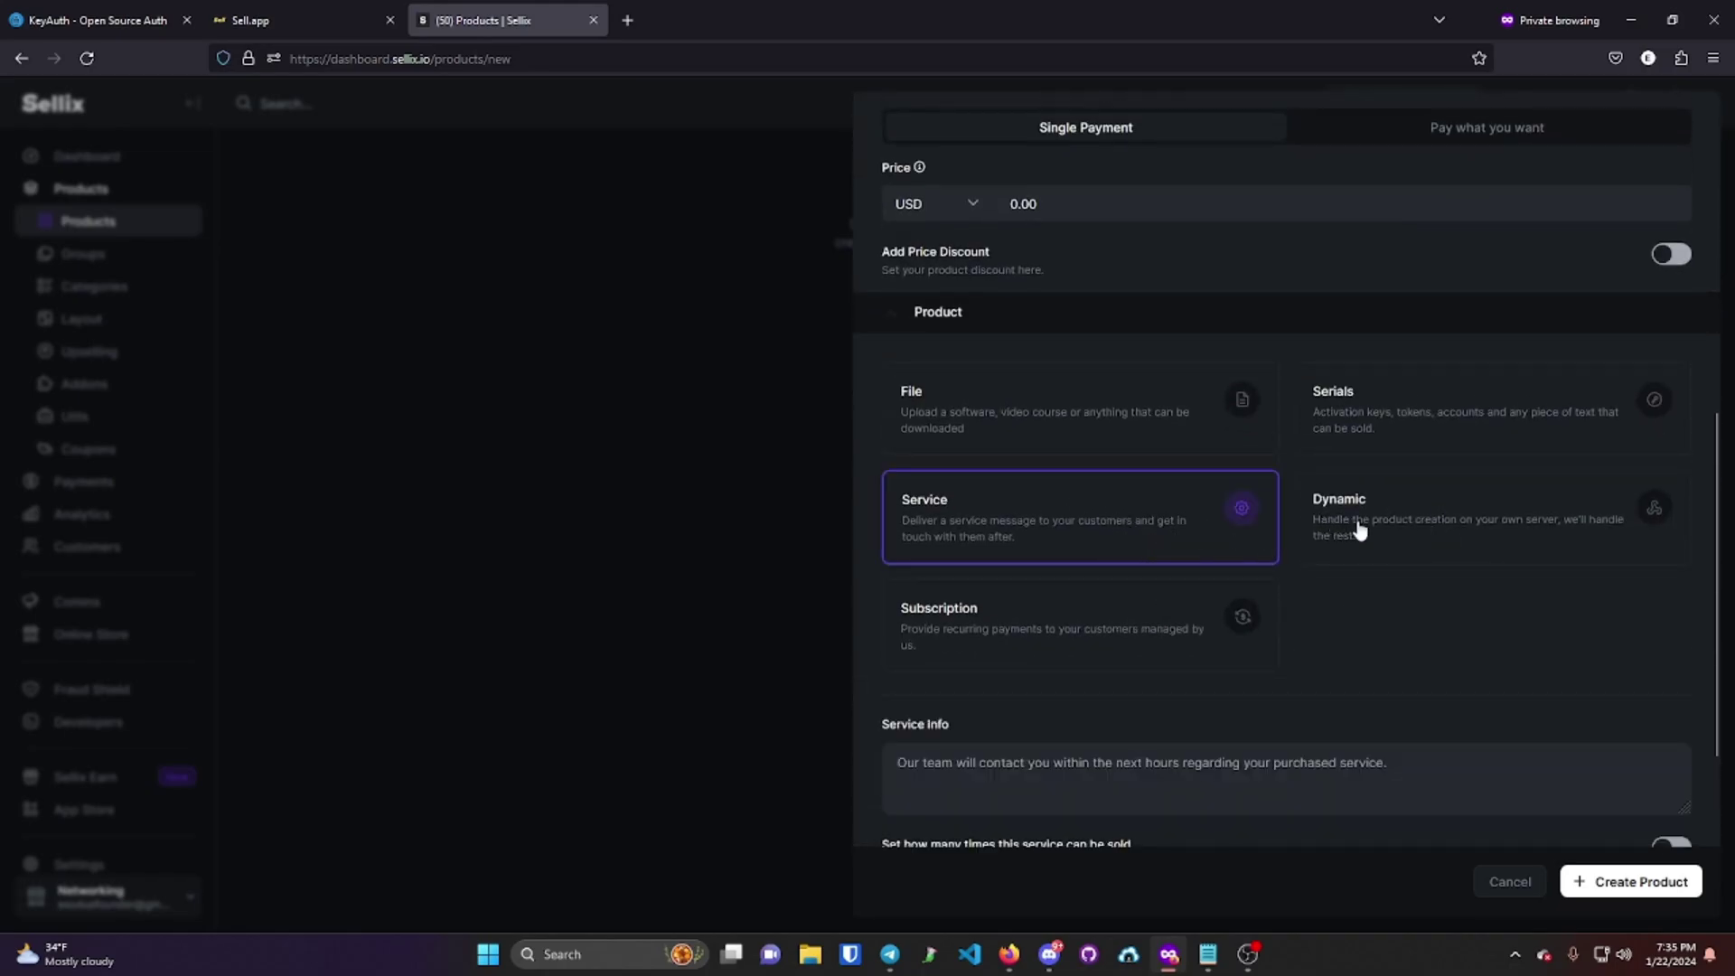
scroll(1112, 526, "down", 2)
scroll(1208, 578, "down", 2)
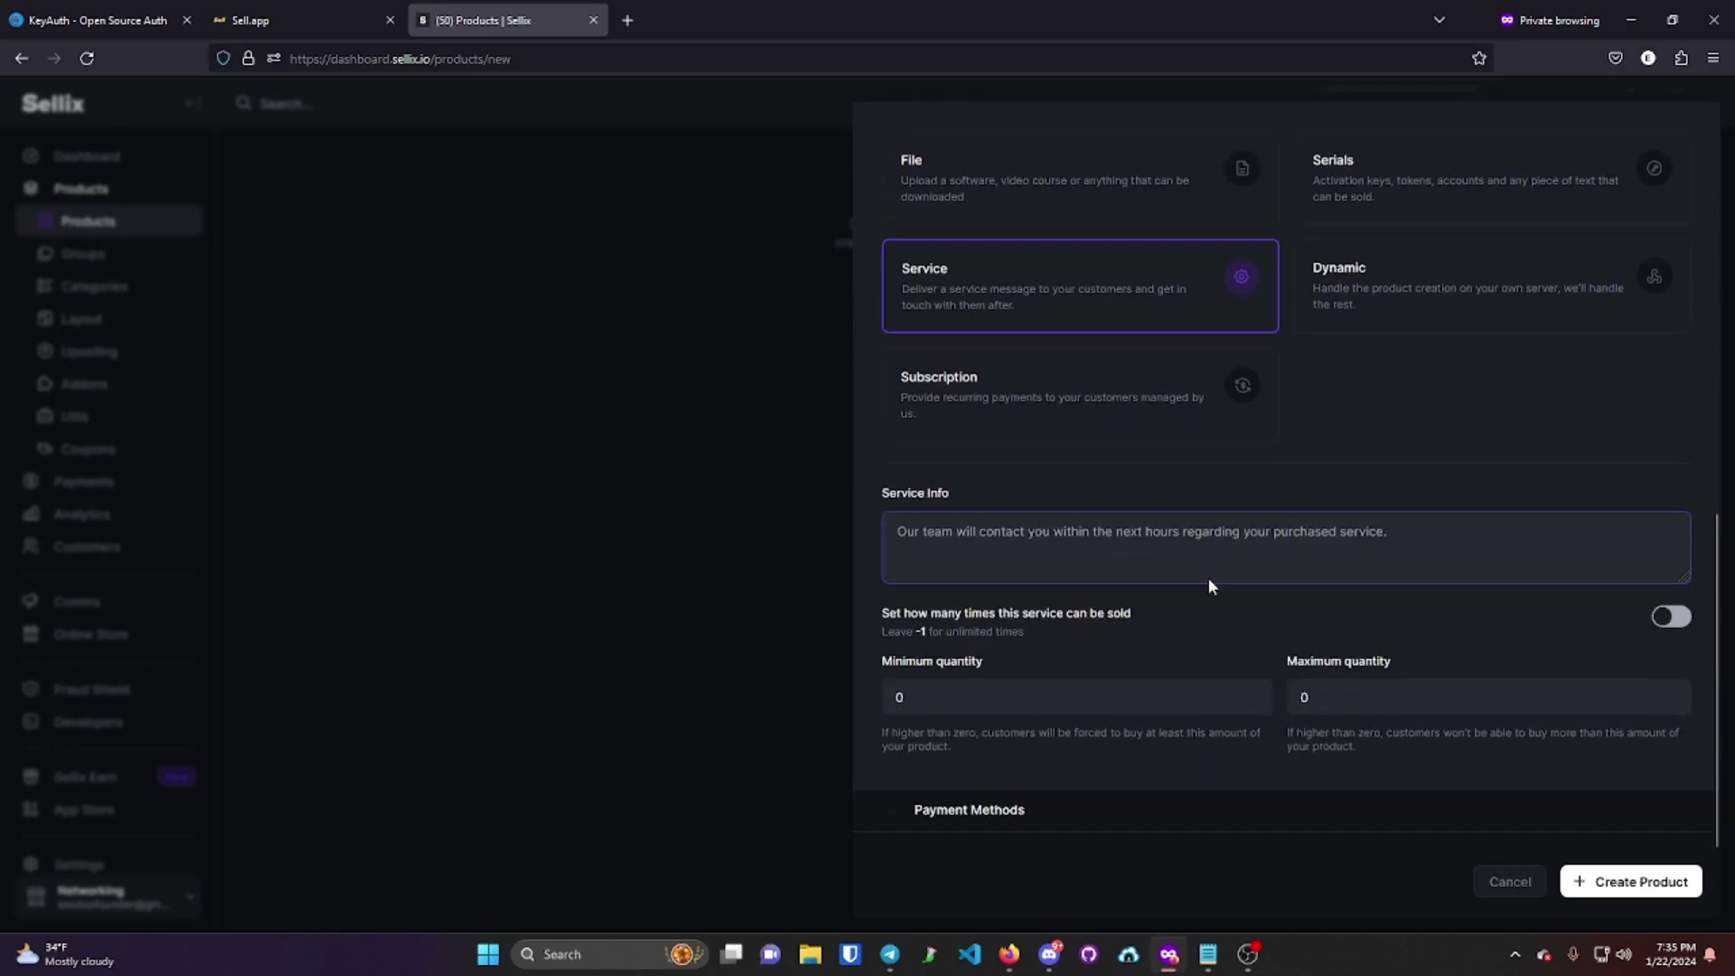
left_click(1066, 455)
type("Test")
scroll(1044, 491, "down", 1)
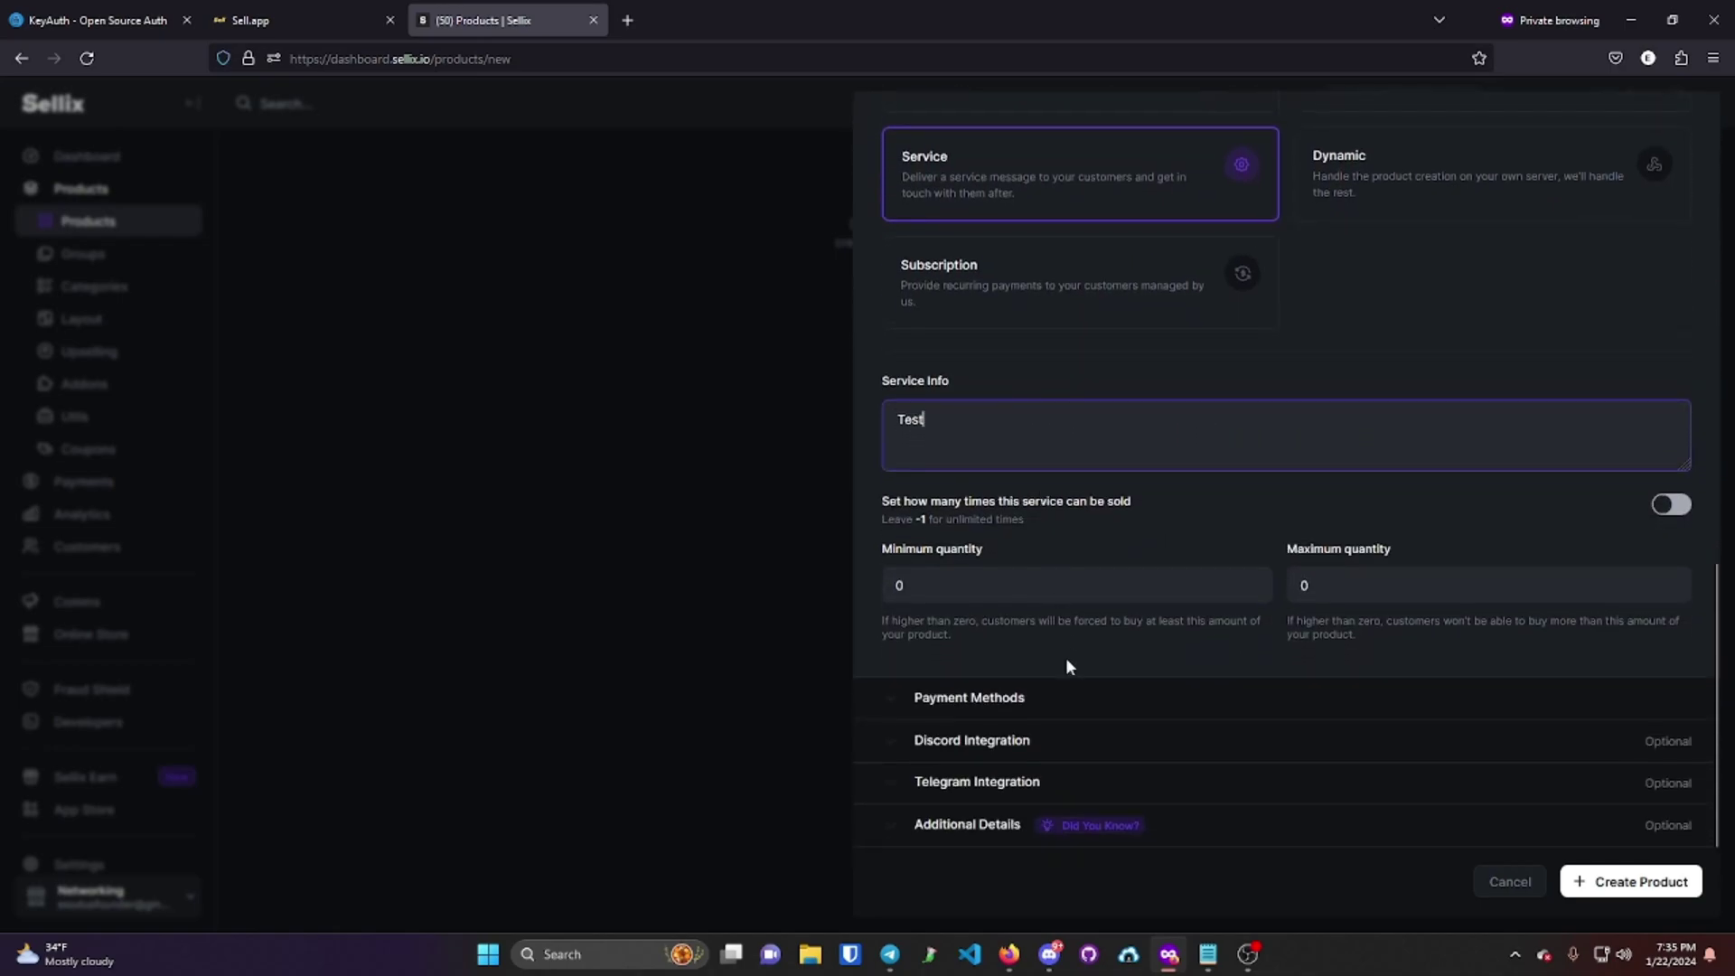
left_click(991, 825)
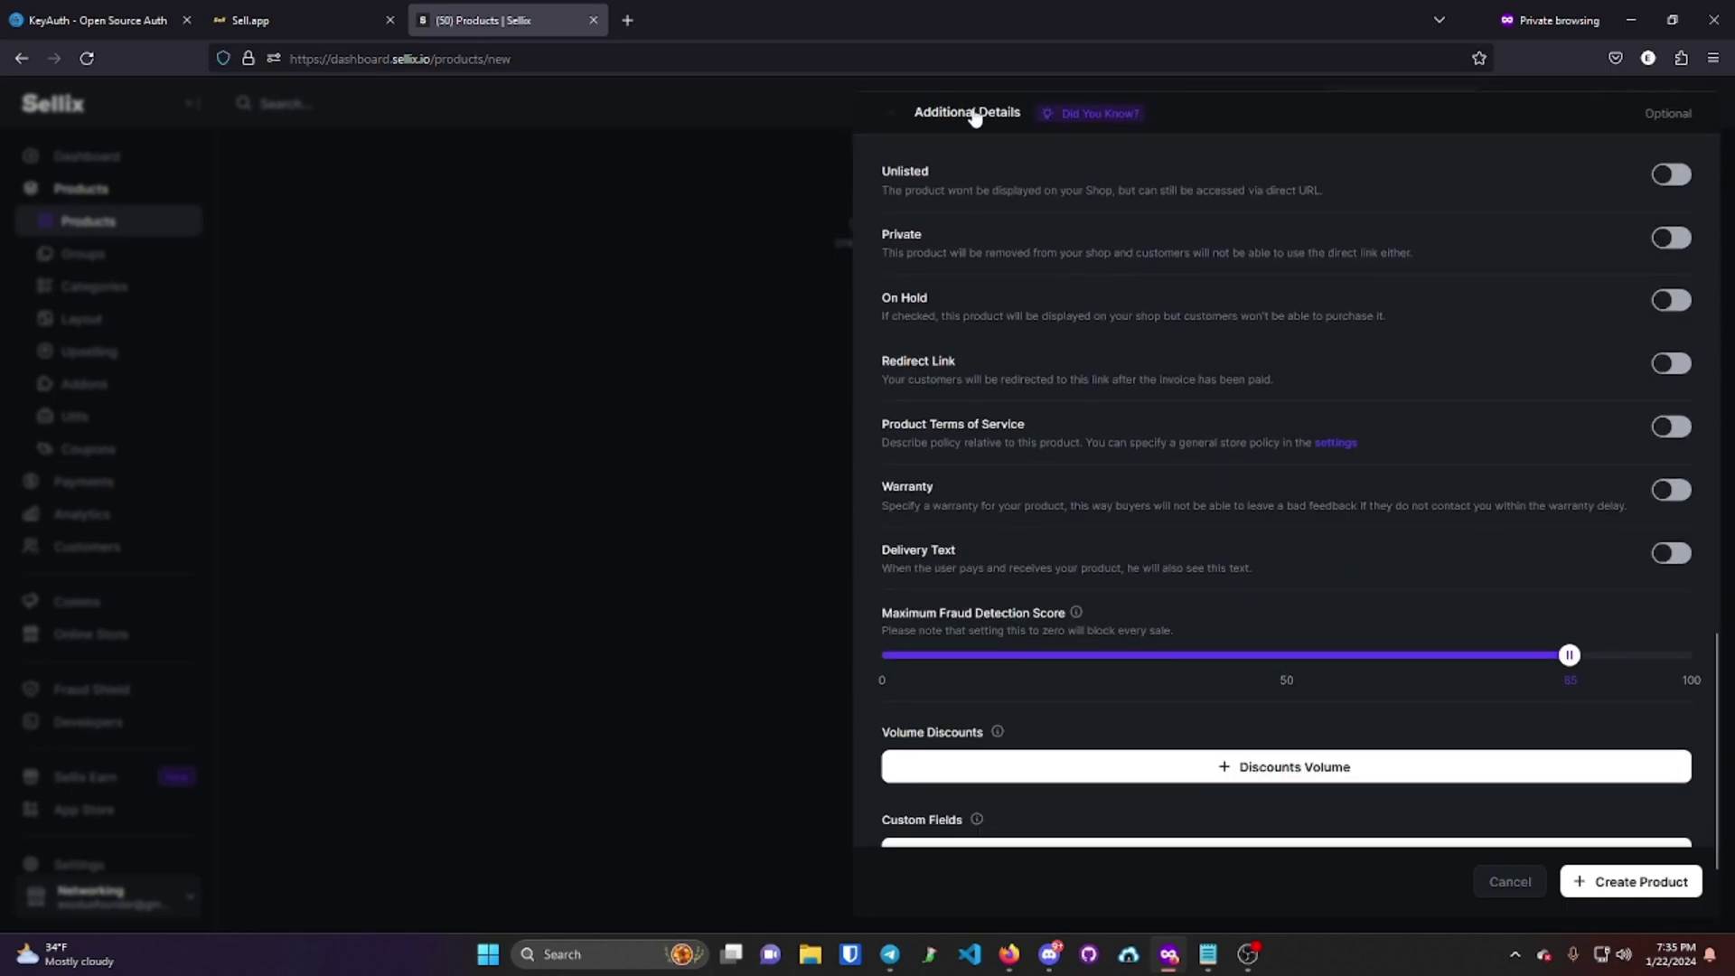
scroll(1215, 622, "down", 3)
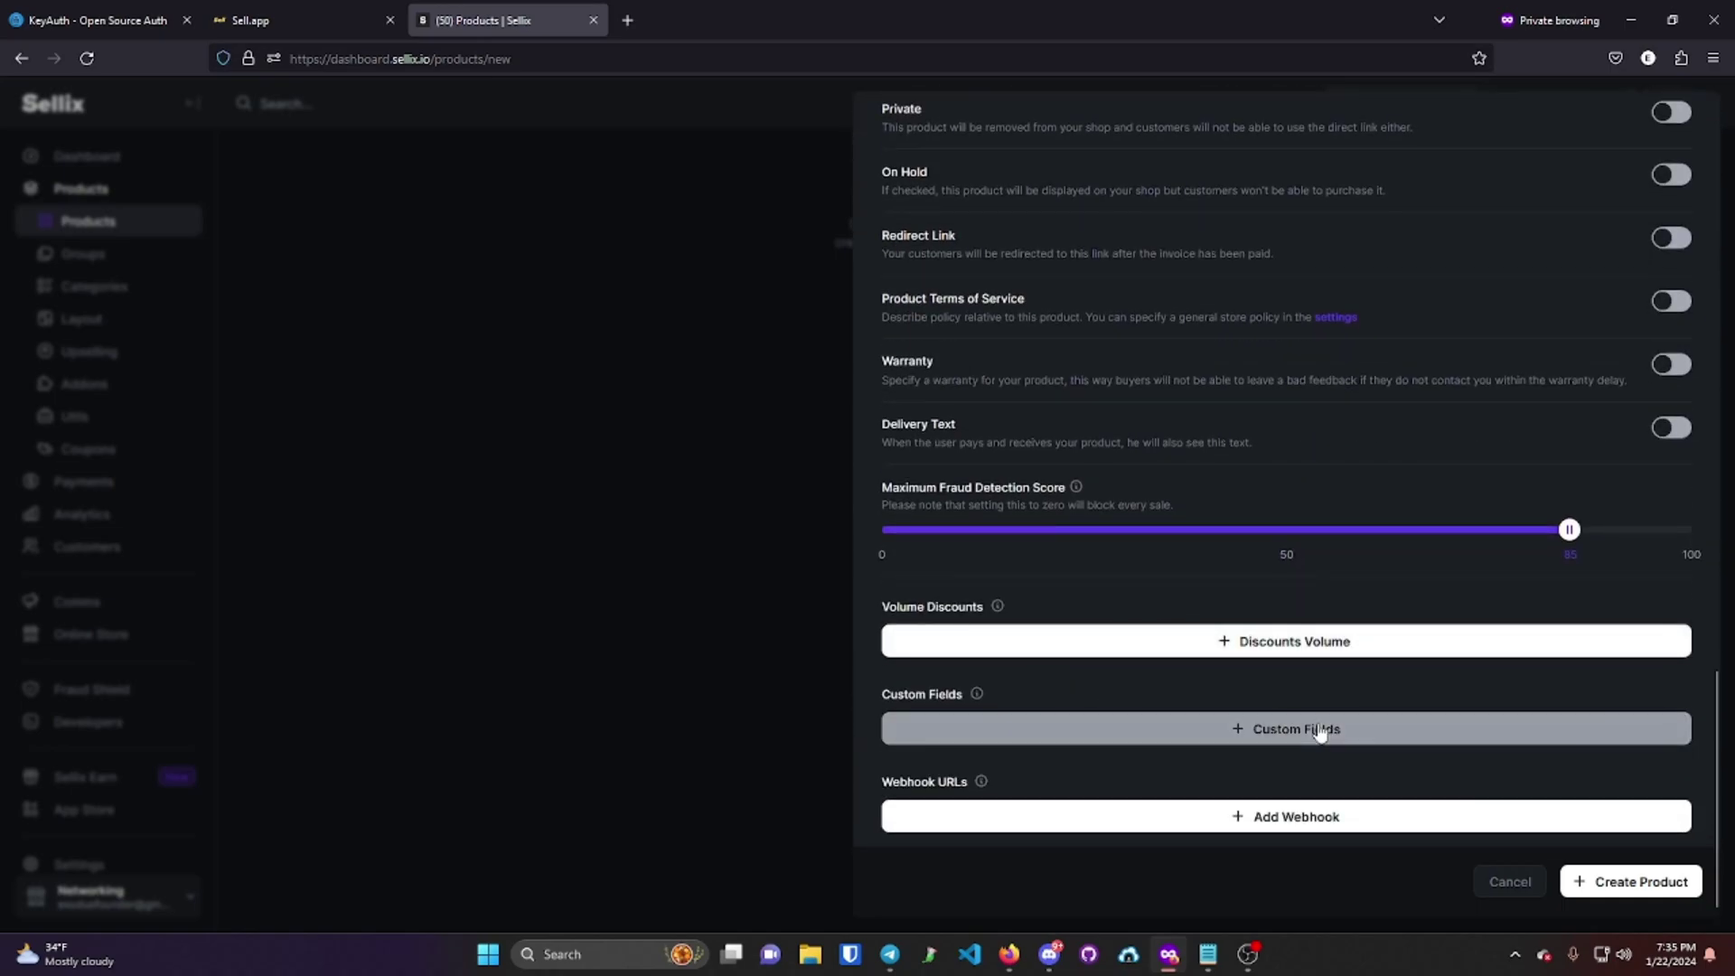
- Add a required Text custom field named username, then create the product
left_click(1319, 730)
scroll(1316, 723, "down", 3)
left_click(1010, 598)
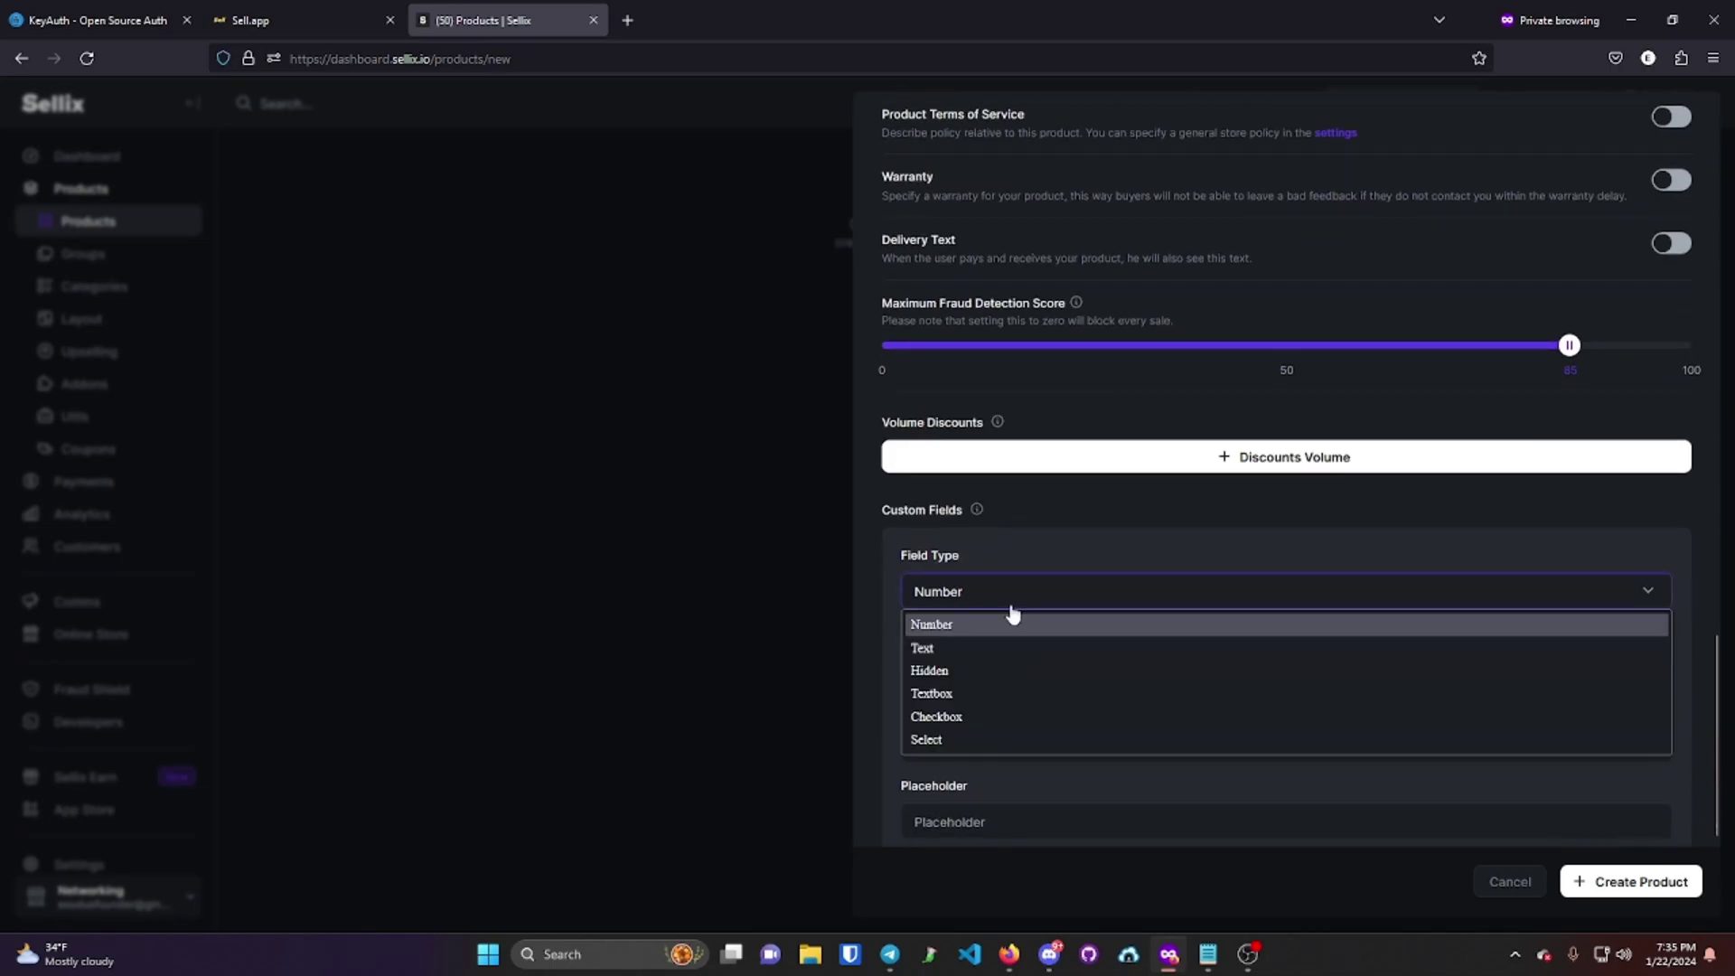
left_click(959, 649)
scroll(1028, 648, "down", 3)
left_click(1001, 474)
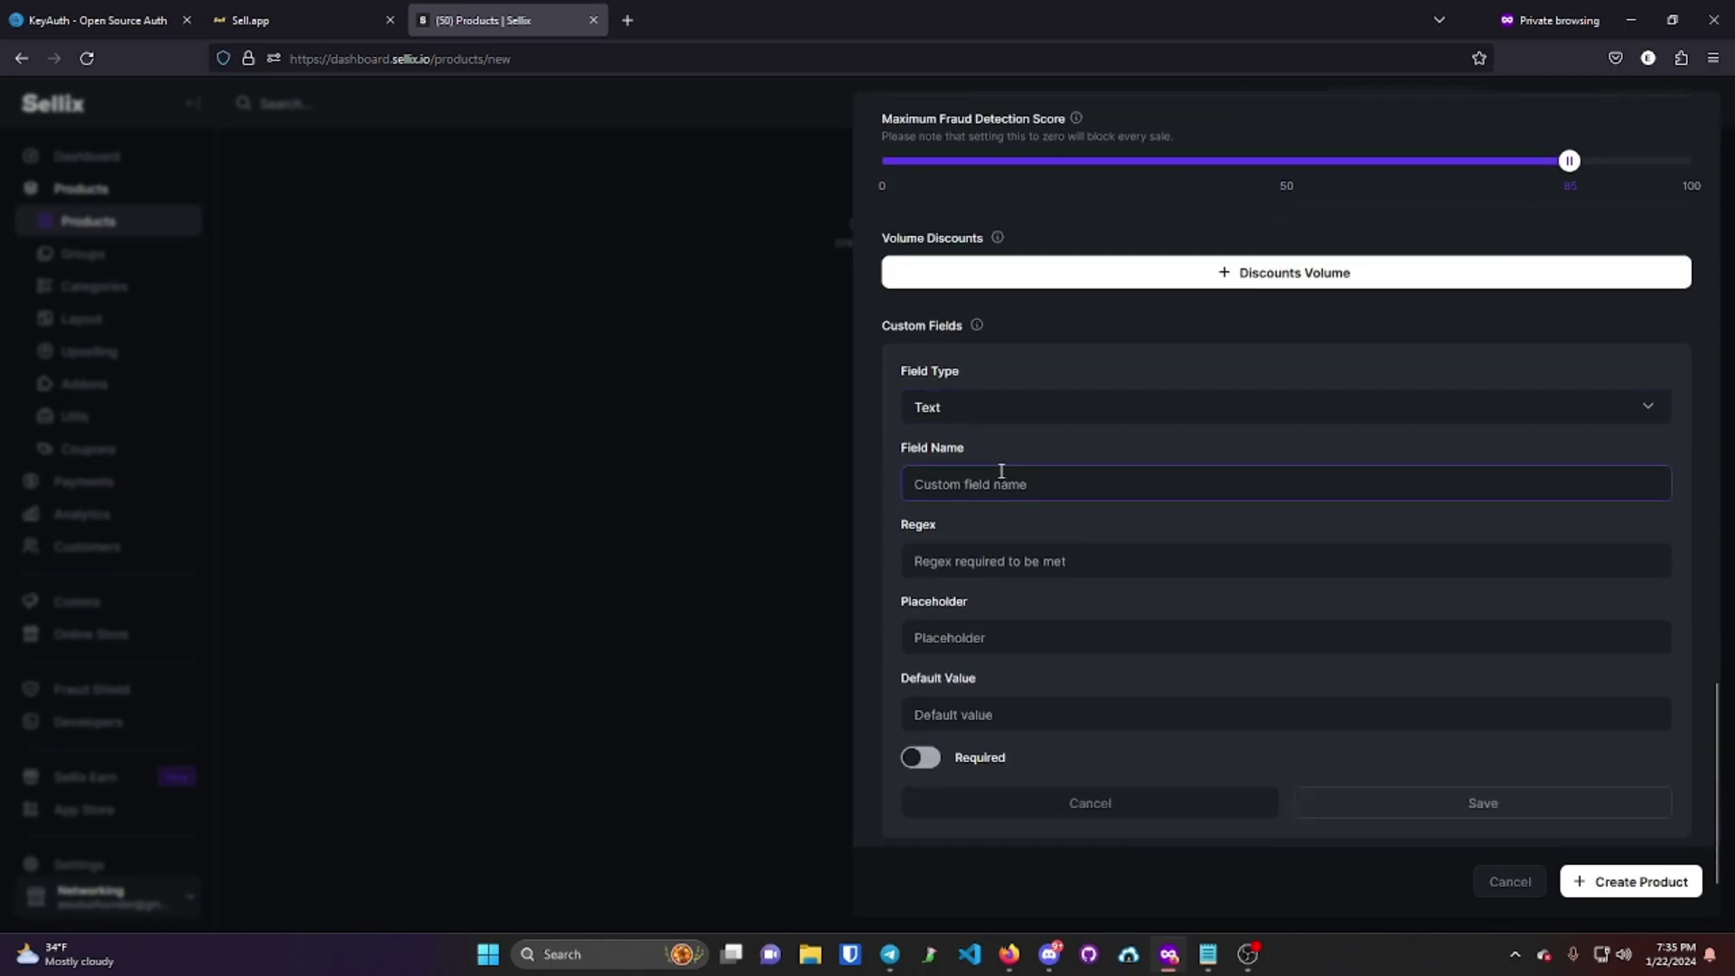
type("username")
scroll(1021, 578, "down", 1)
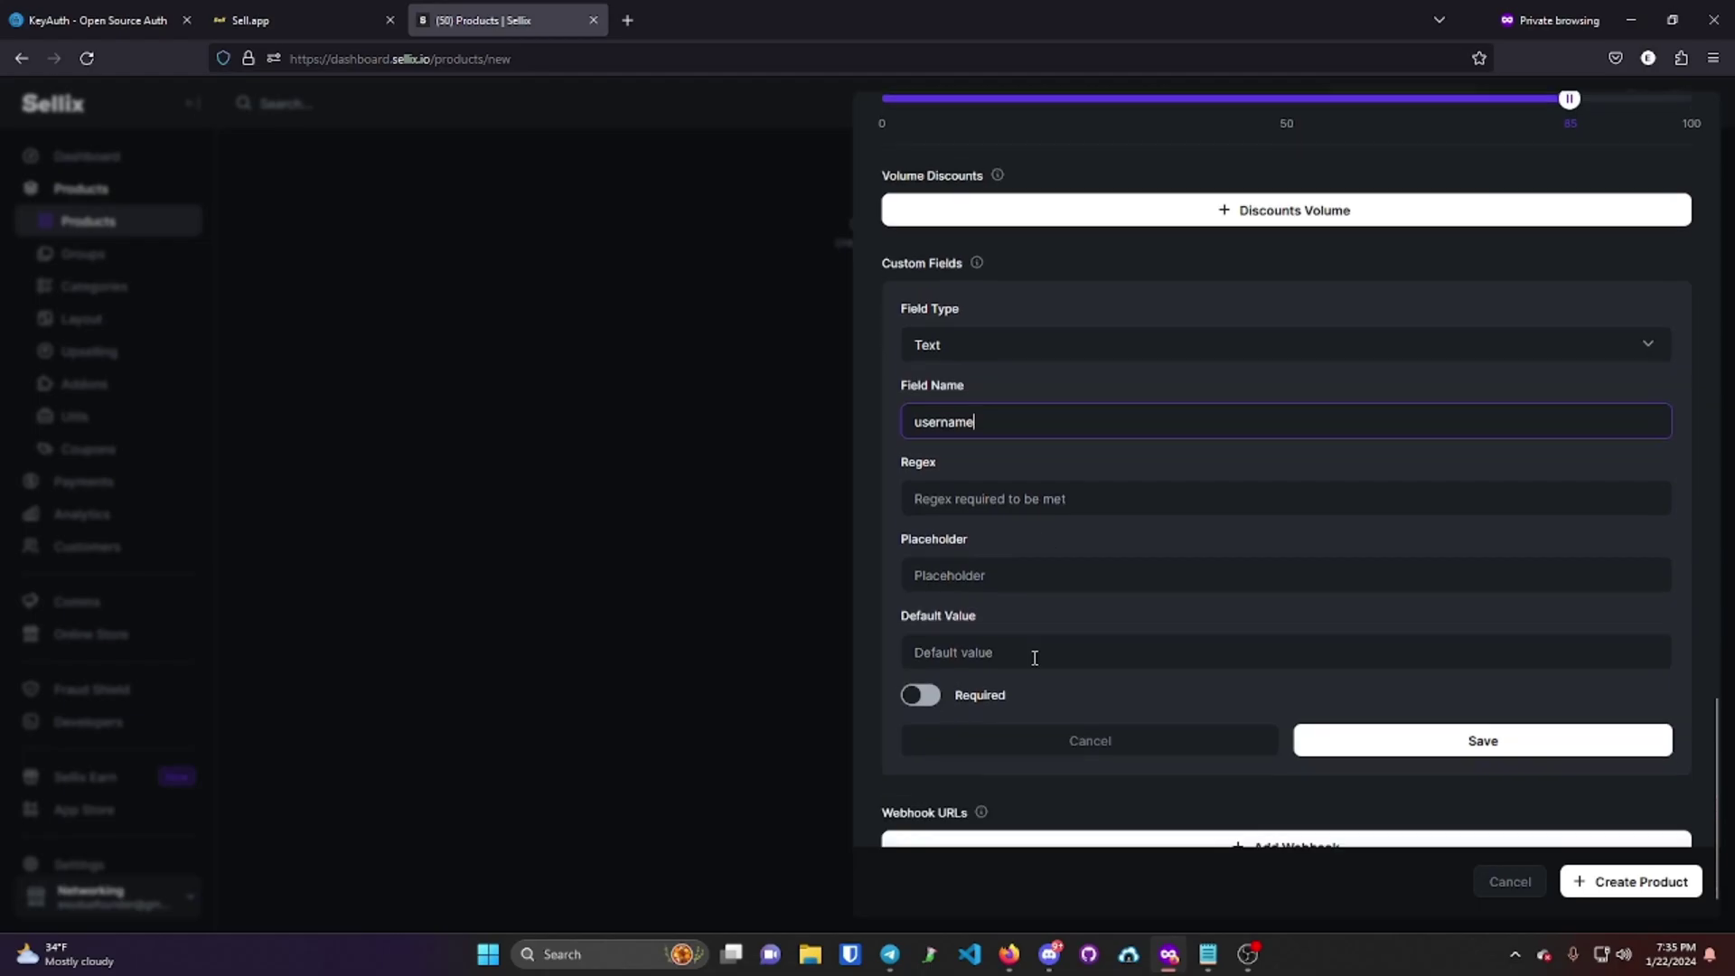
left_click(926, 666)
left_click(1450, 713)
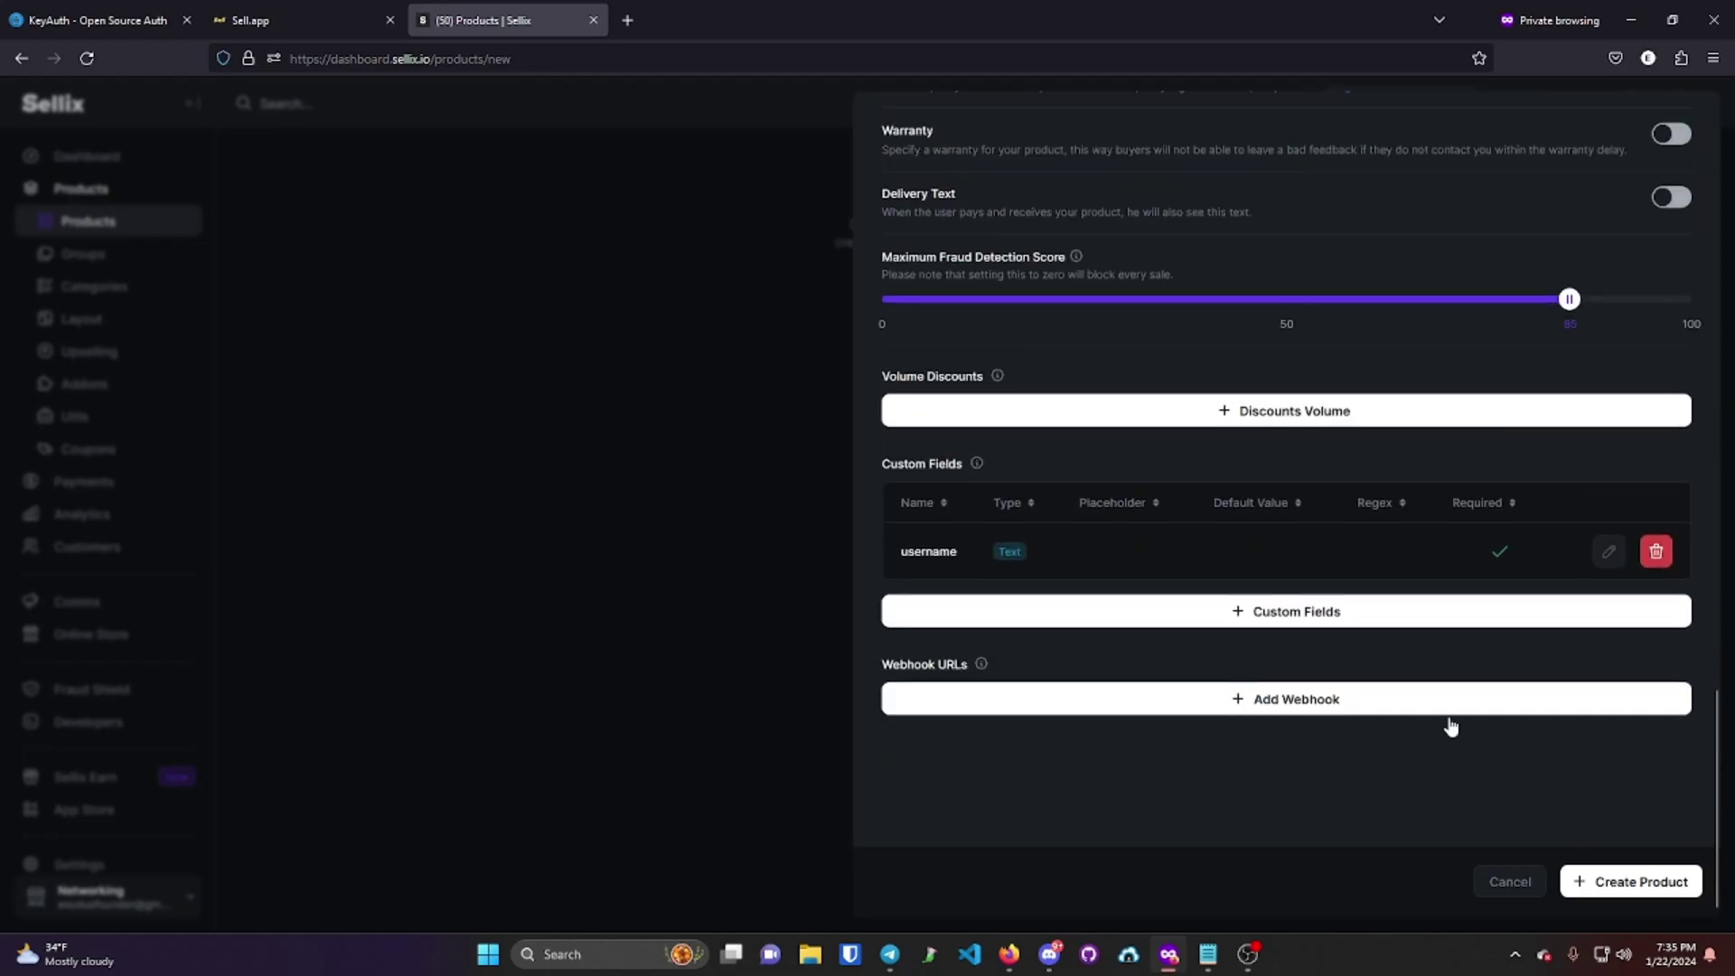
left_click(1646, 880)
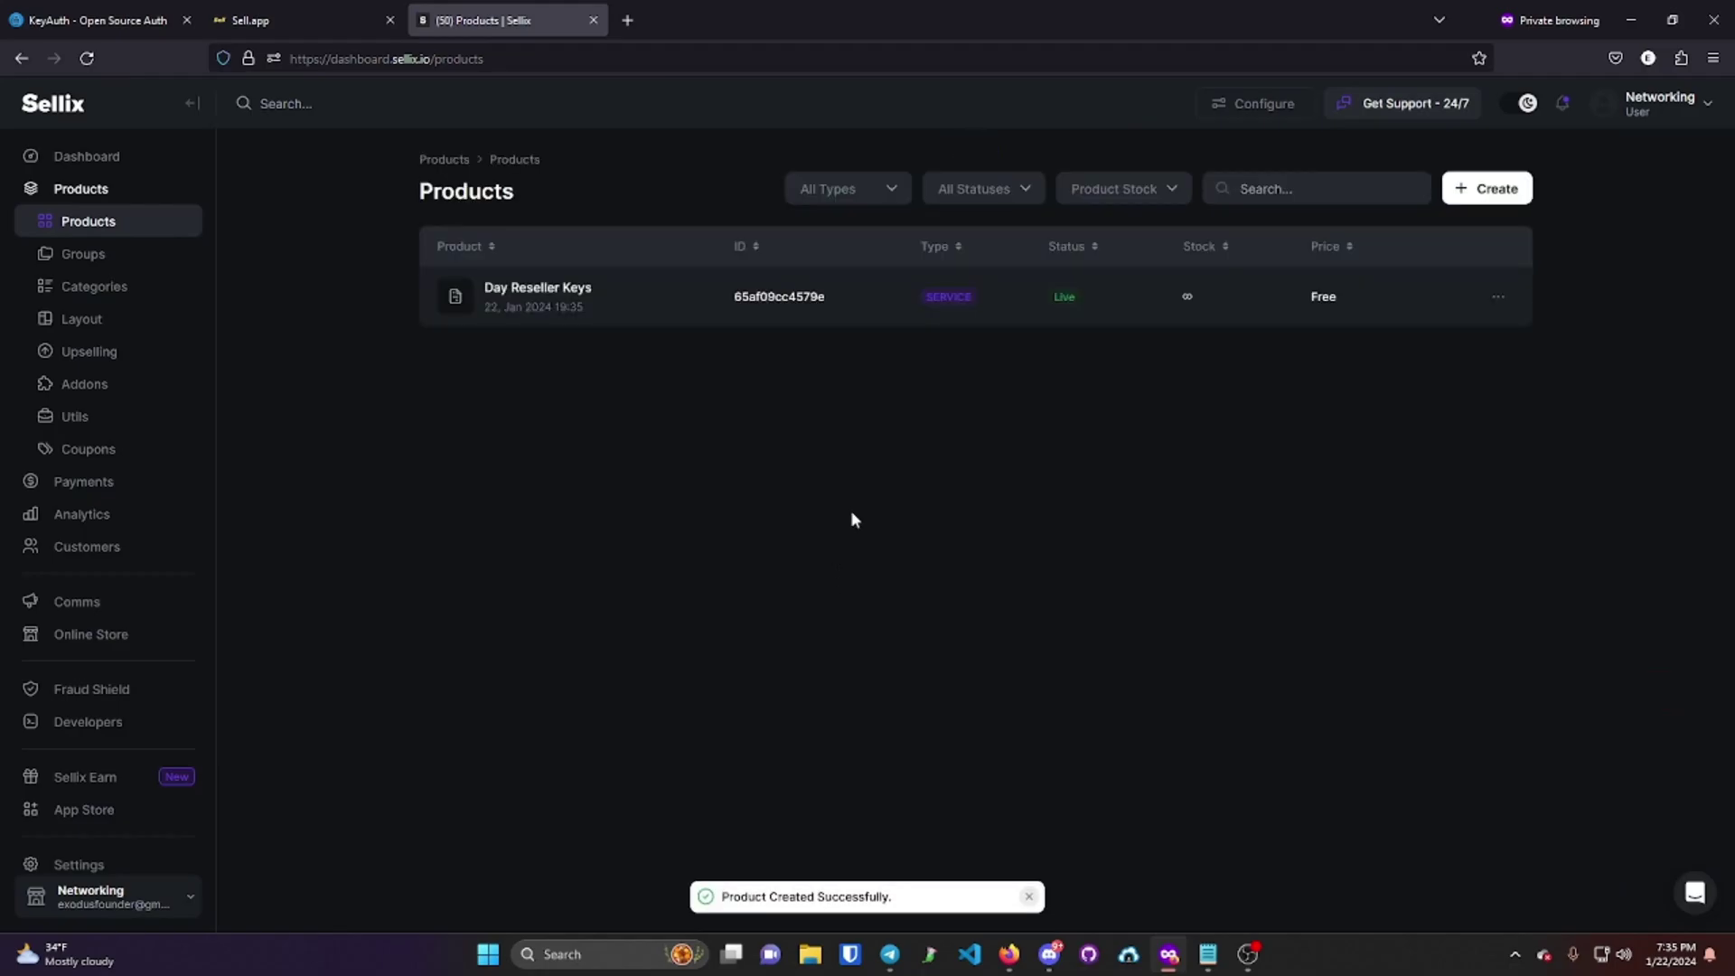
- Paste the new Day Reseller Keys product ID into KeyAuth's Sellix Day Product ID field
double_click(764, 297)
key("ctrl+c")
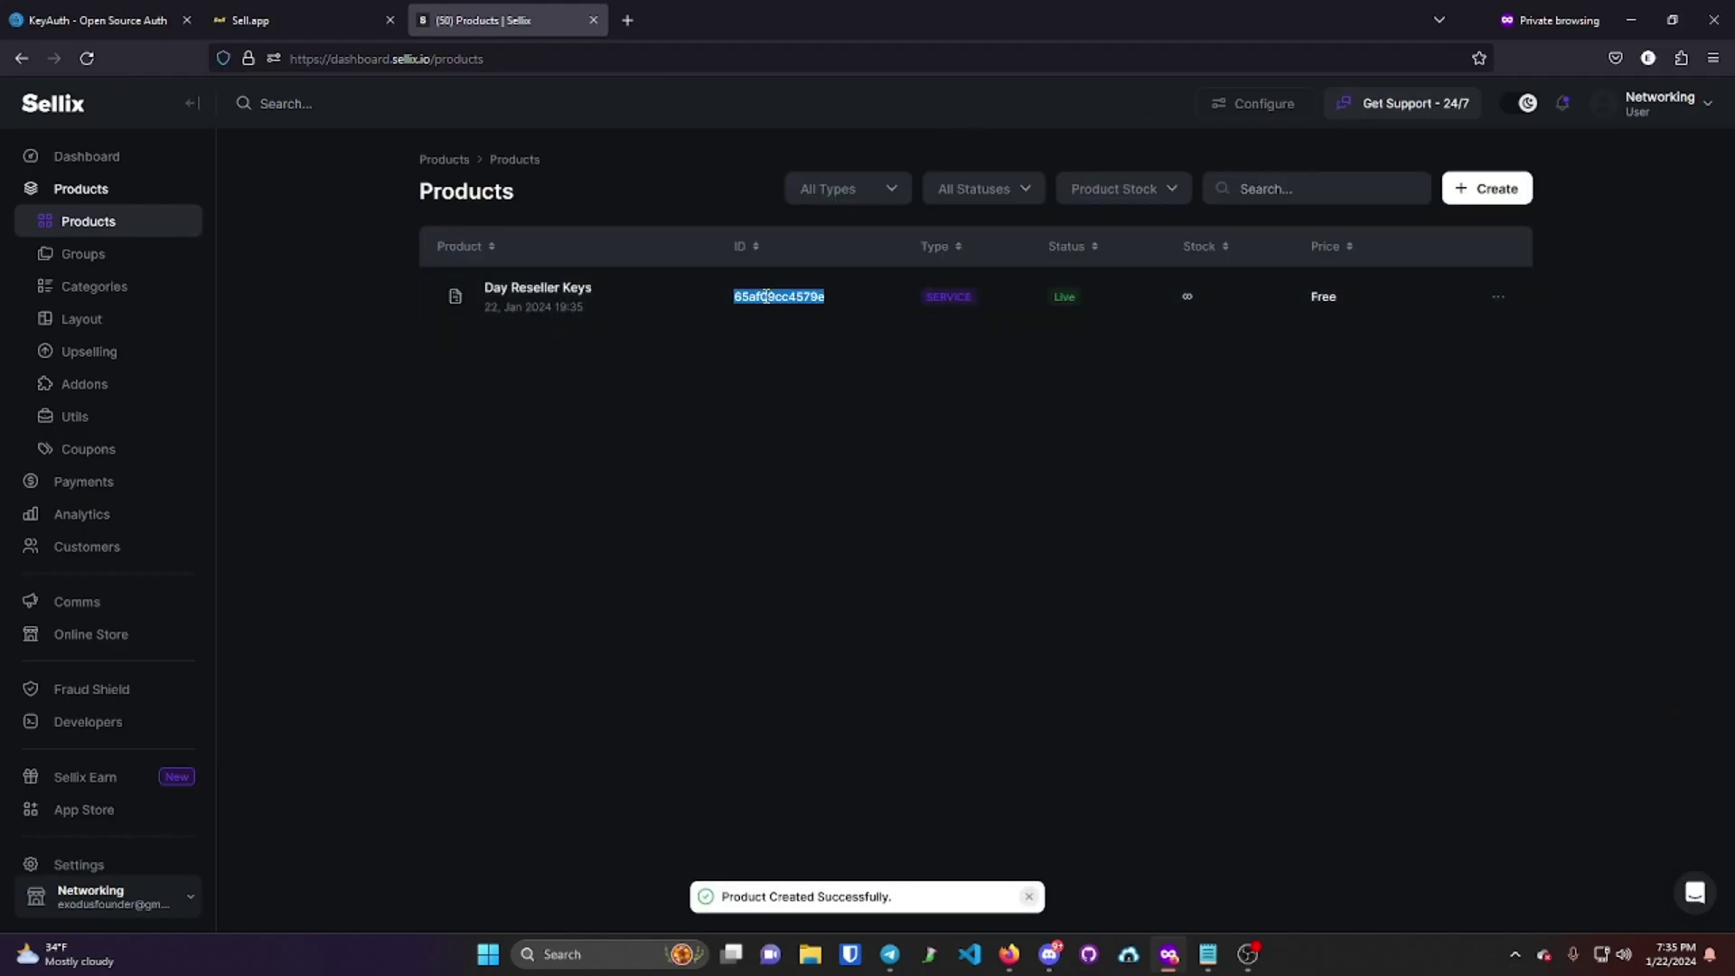
left_click(135, 18)
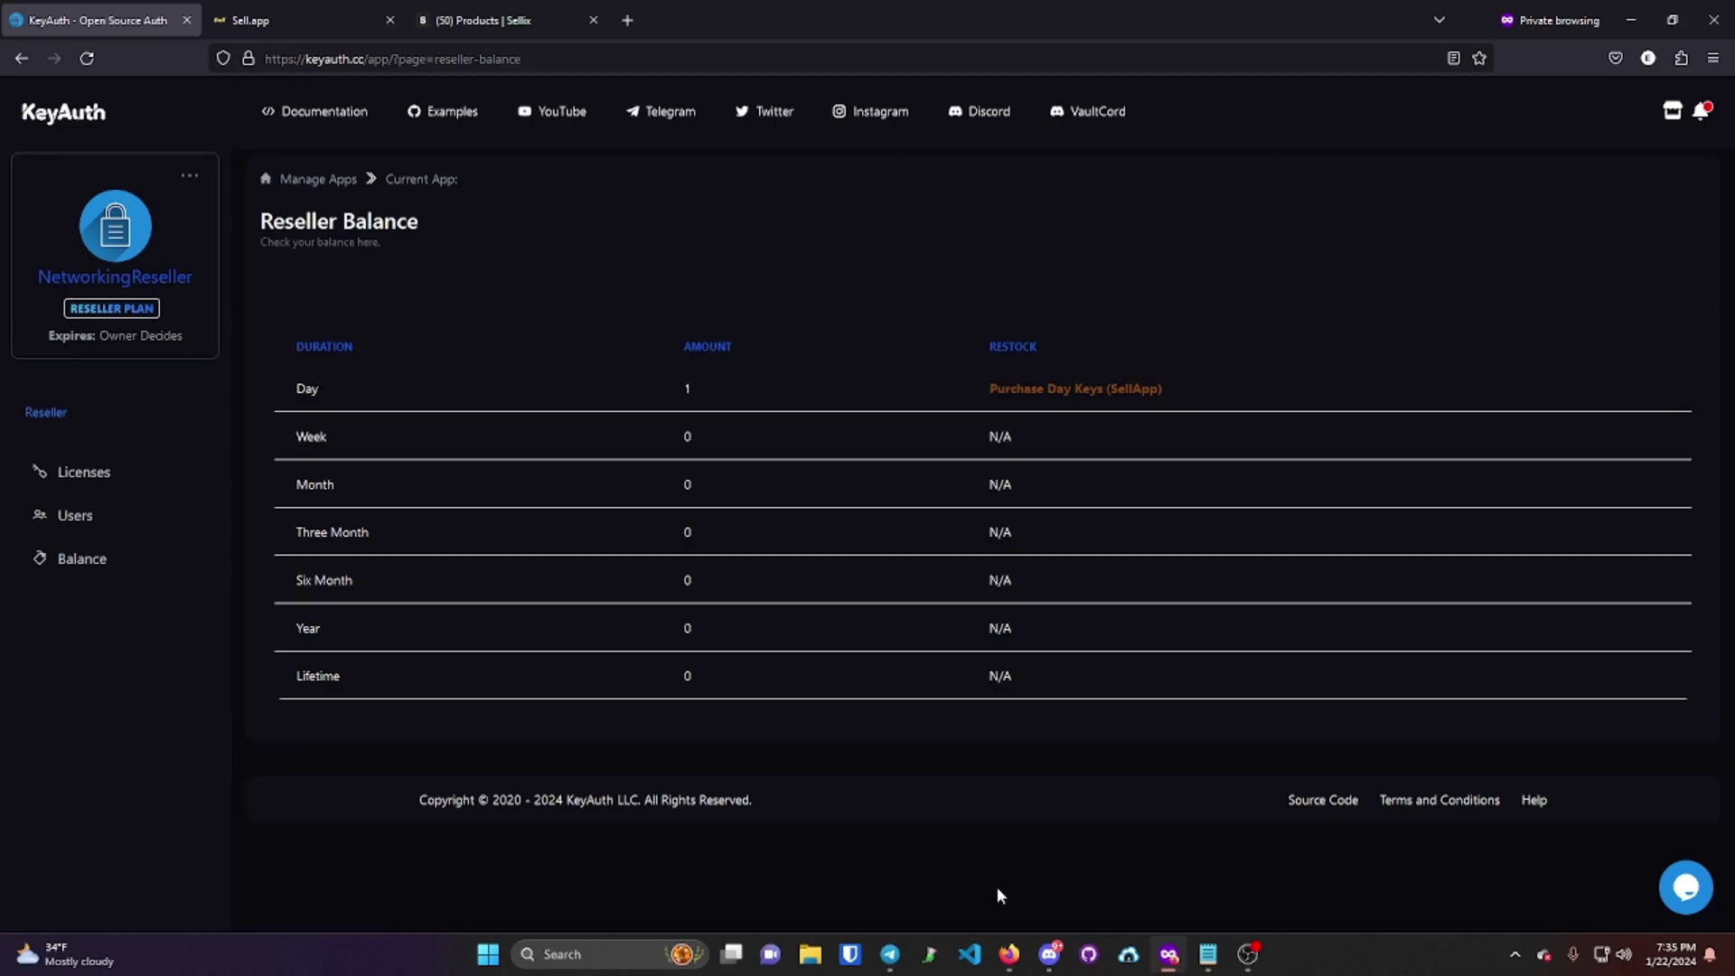
left_click(1010, 954)
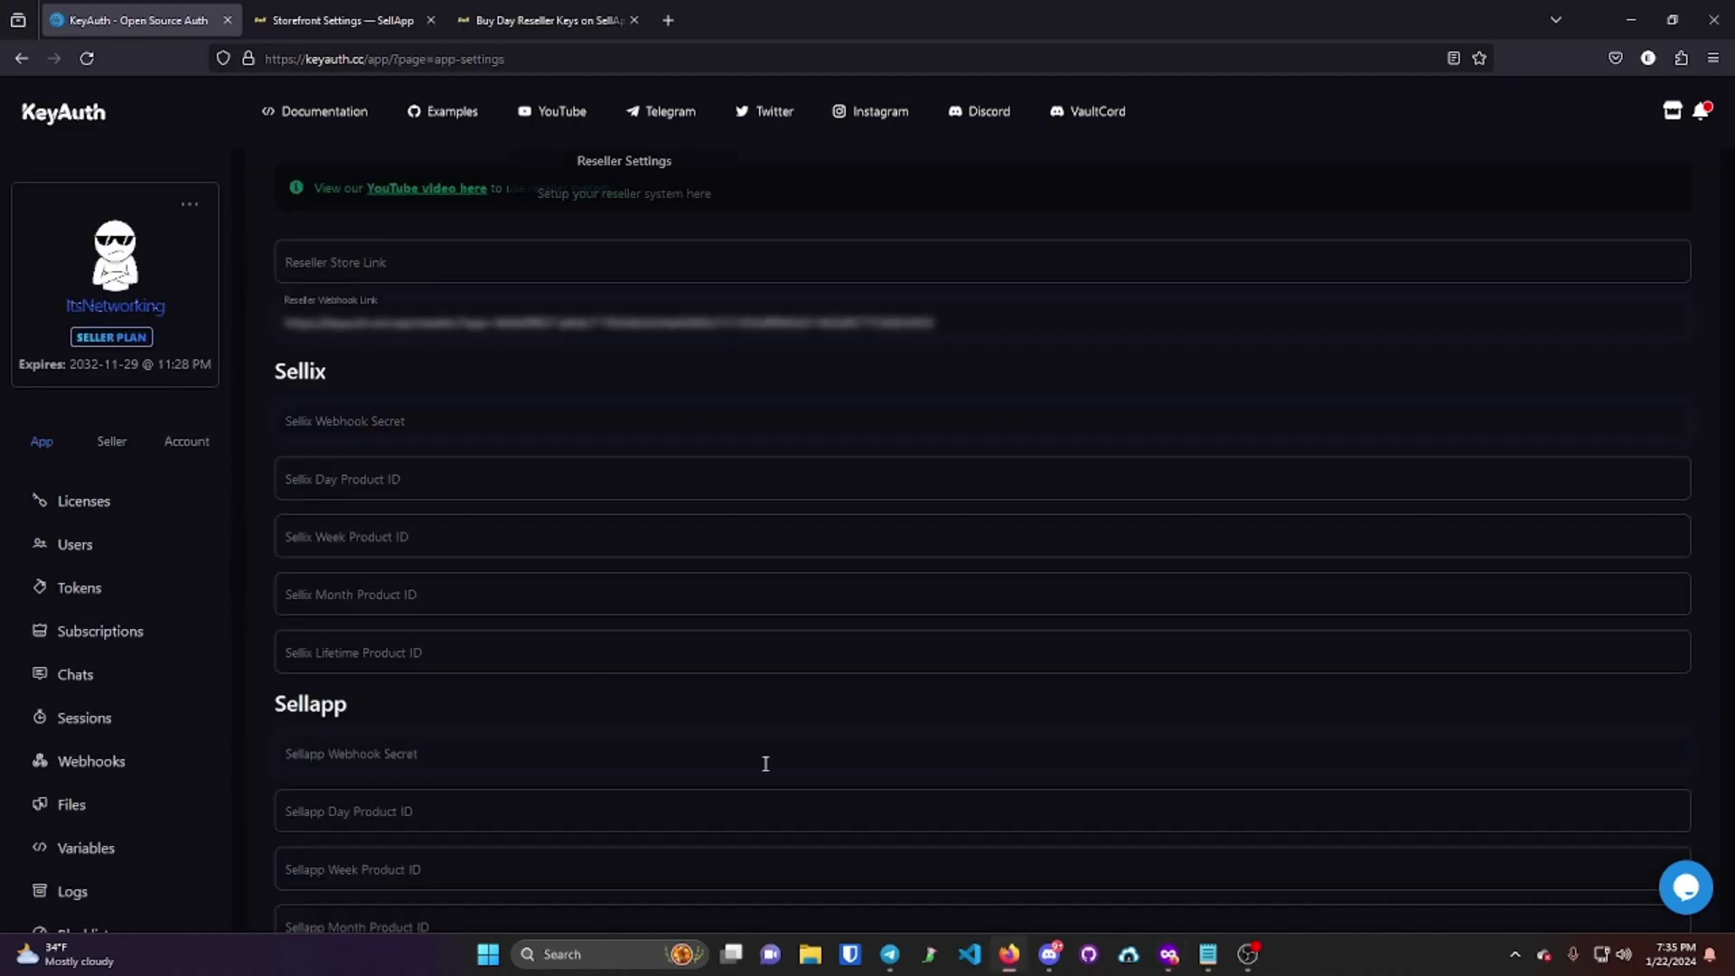
left_click(402, 479)
key("ctrl+v")
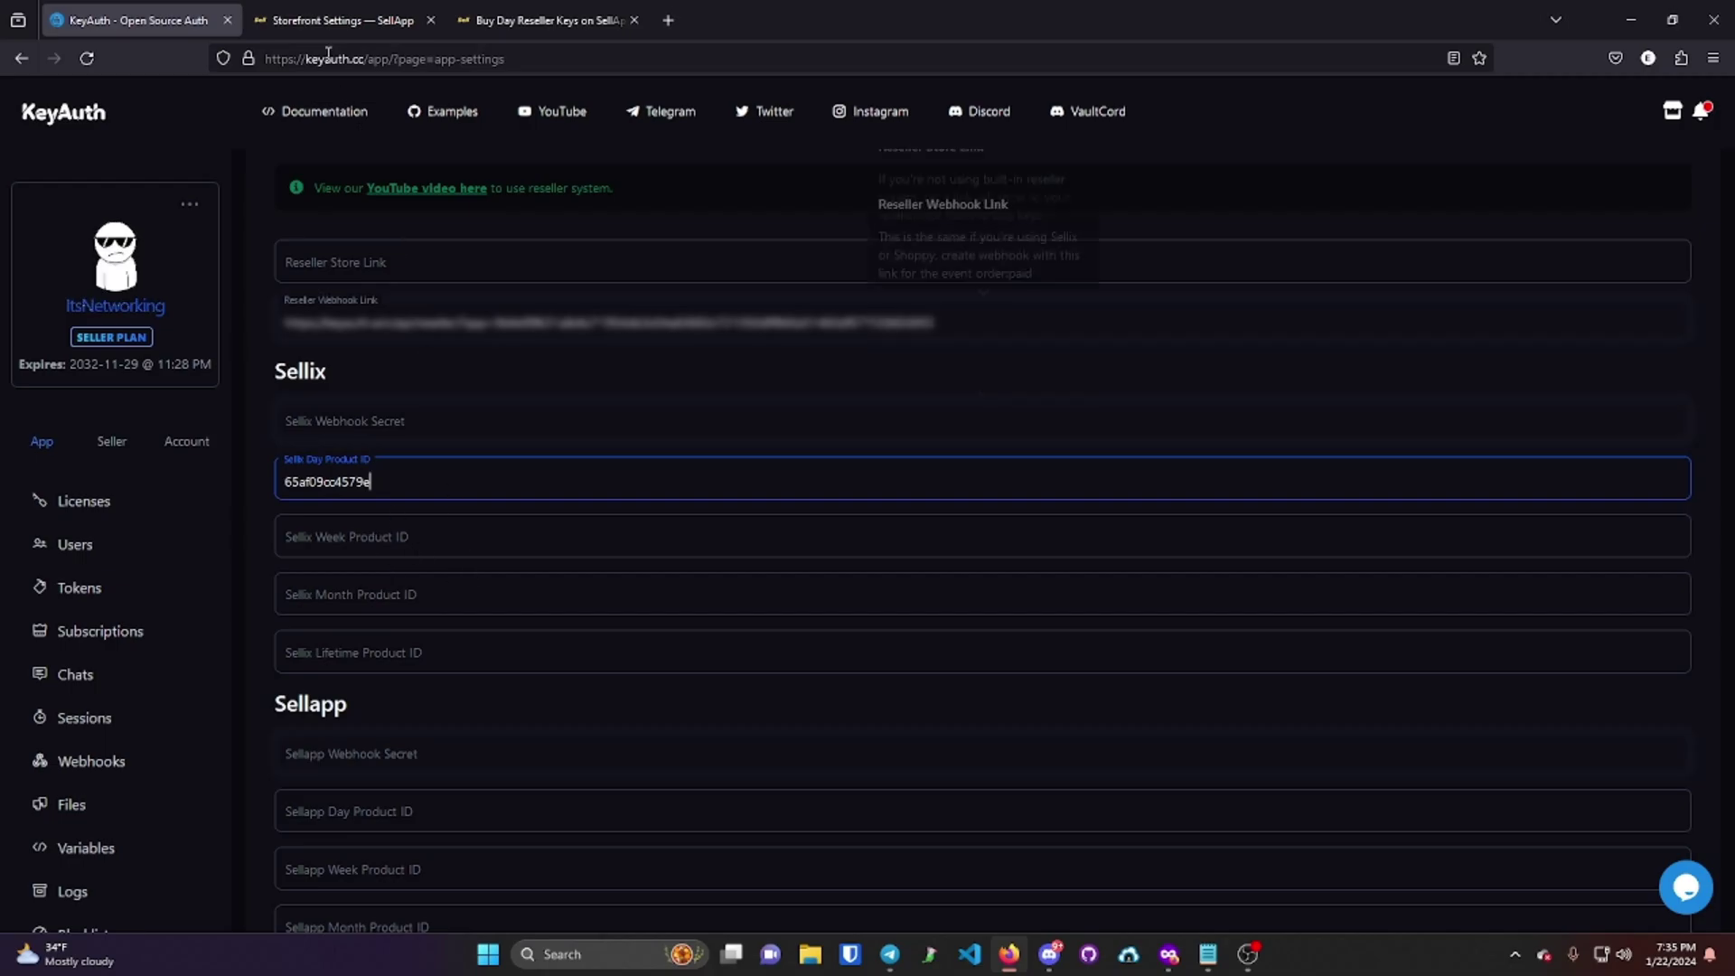
left_click(1170, 965)
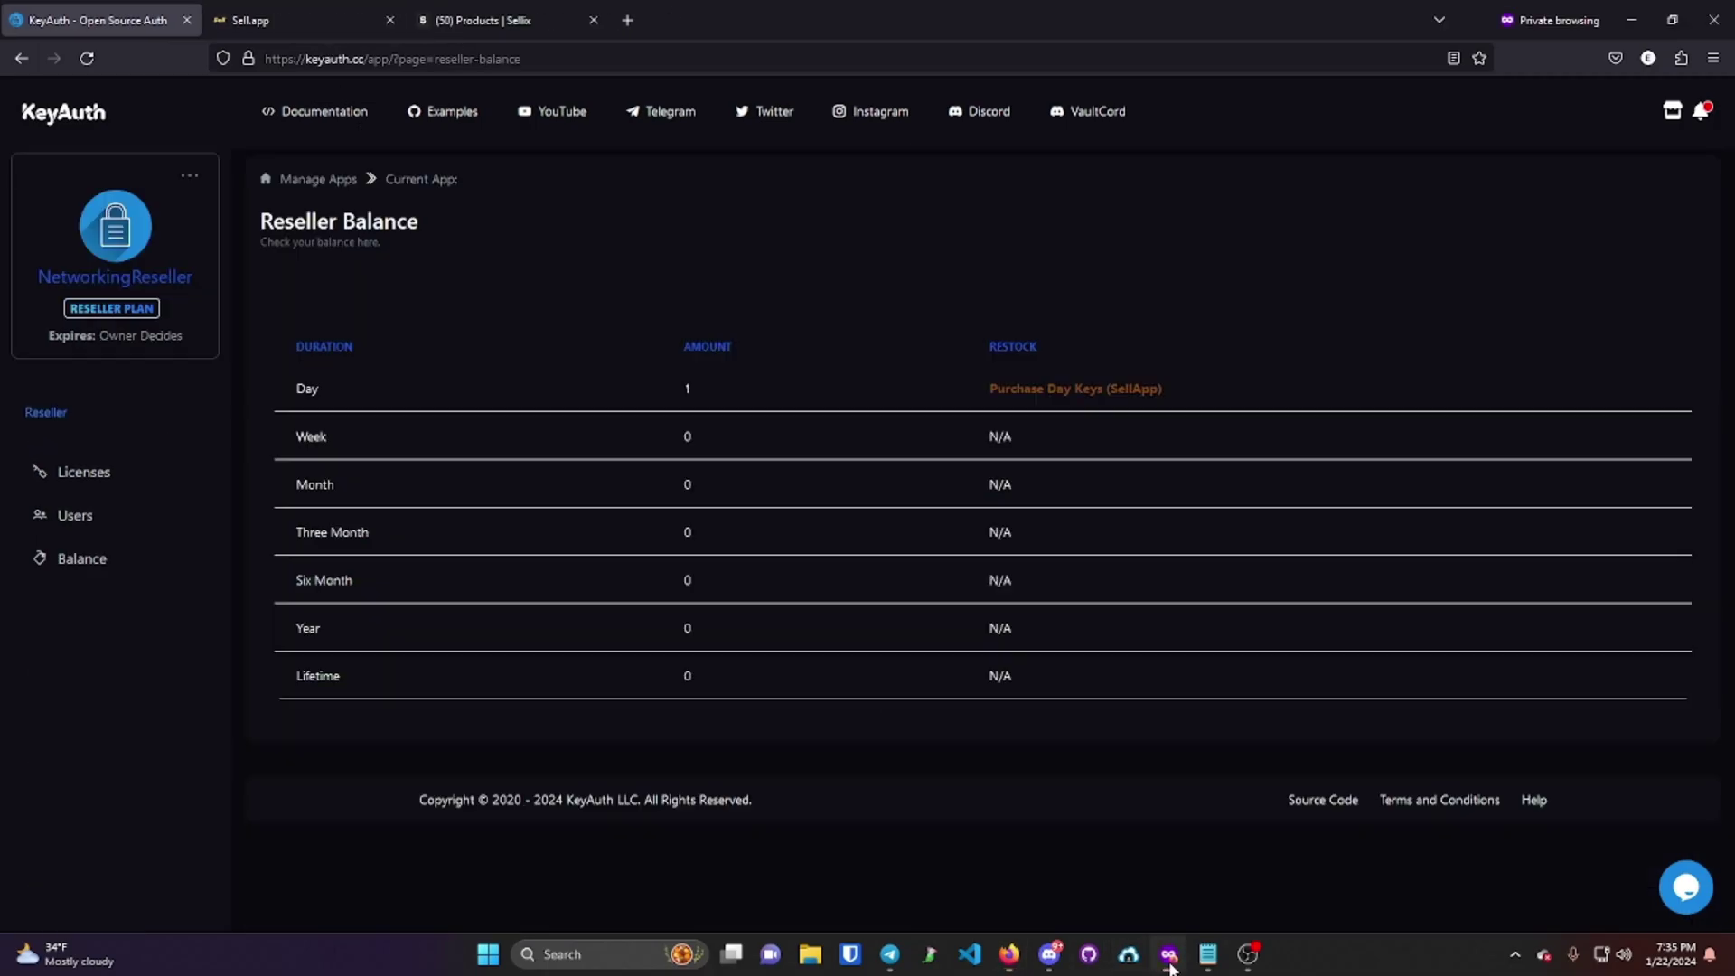
- Open Sellix Settings > Shop > General and select the webhook secret for copying
left_click(488, 22)
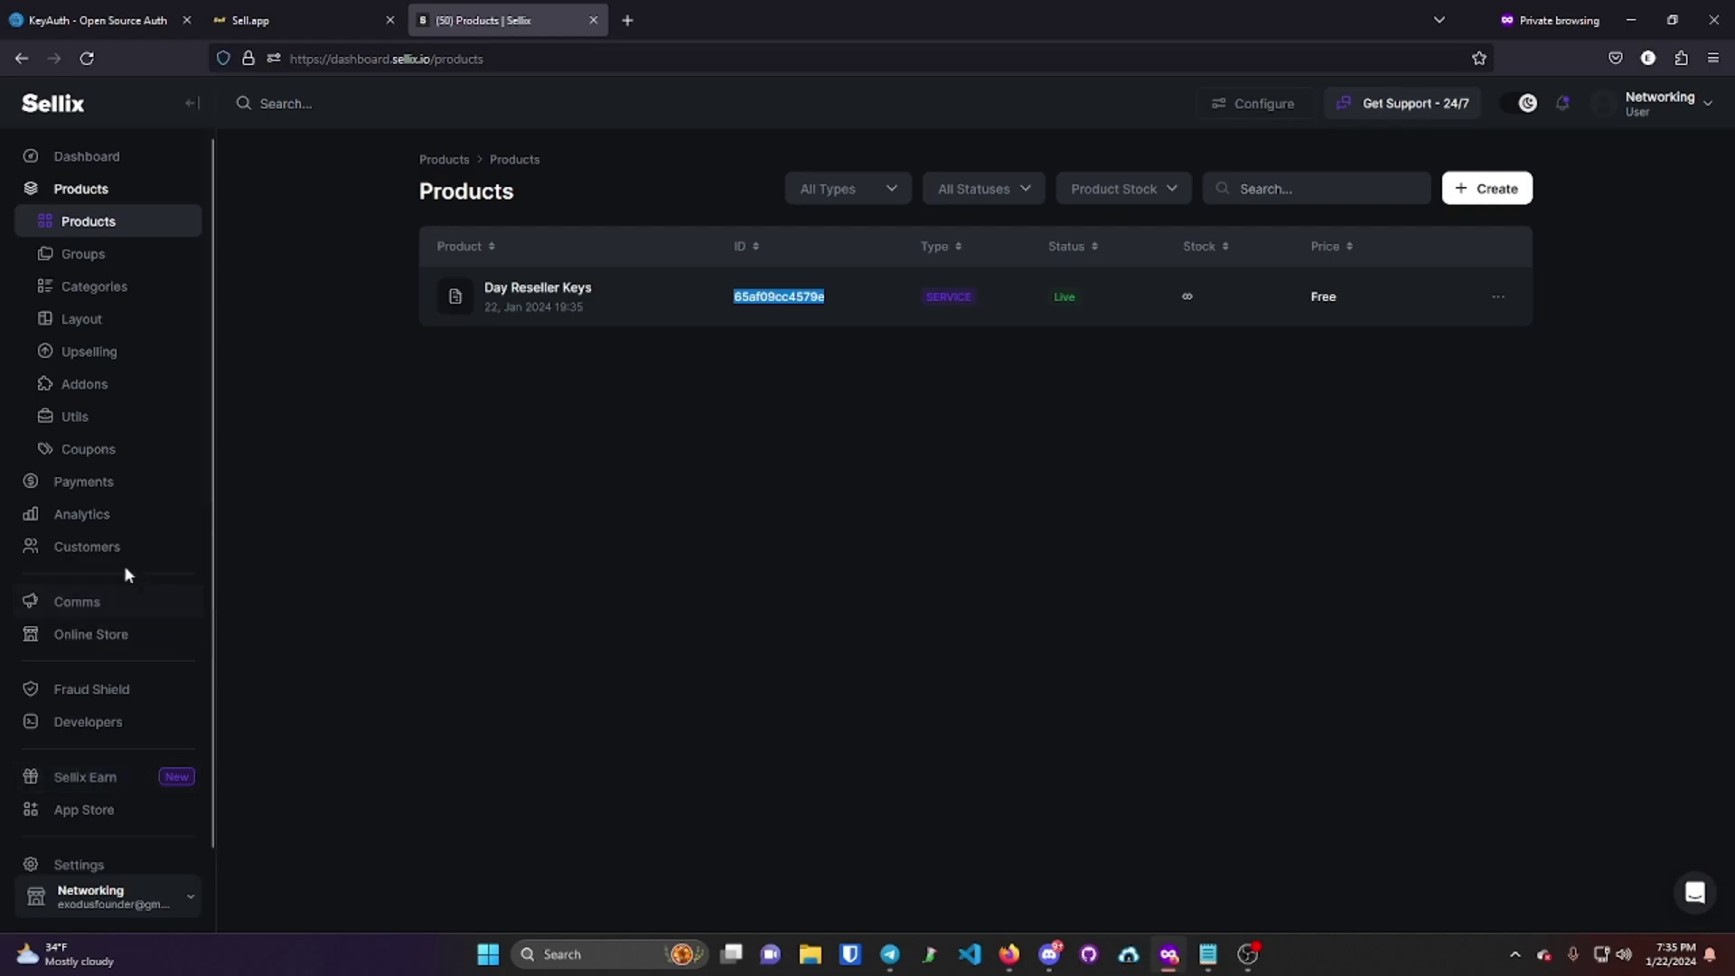
scroll(123, 566, "down", 1)
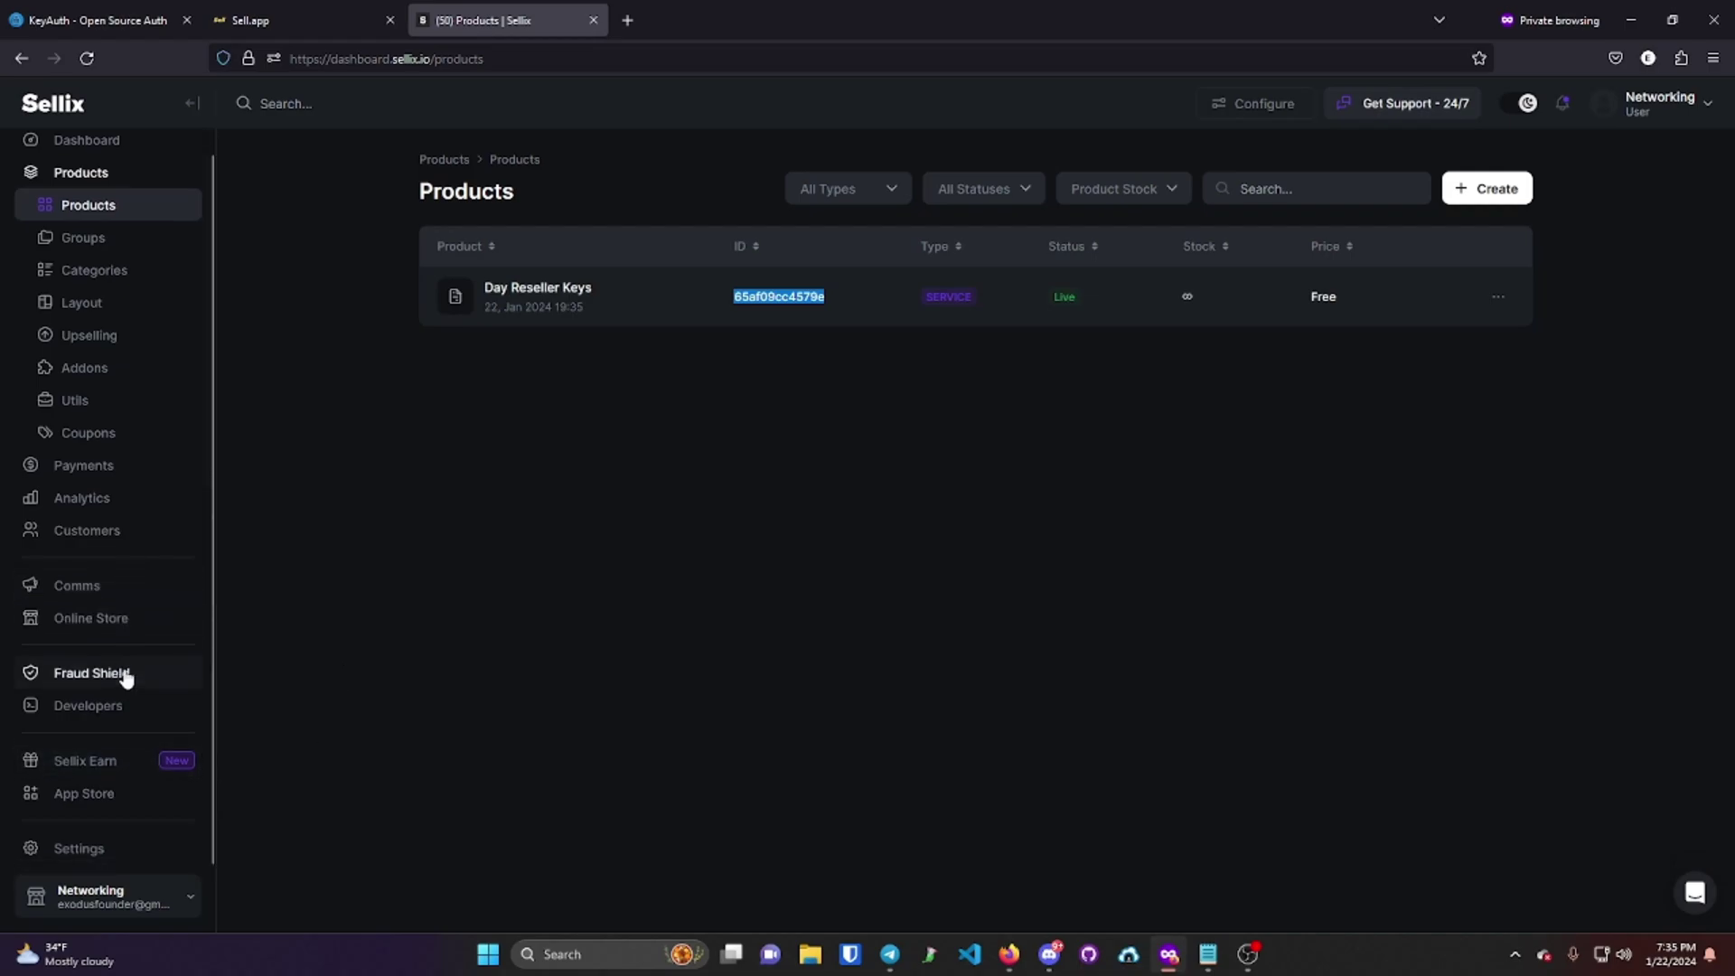
left_click(140, 854)
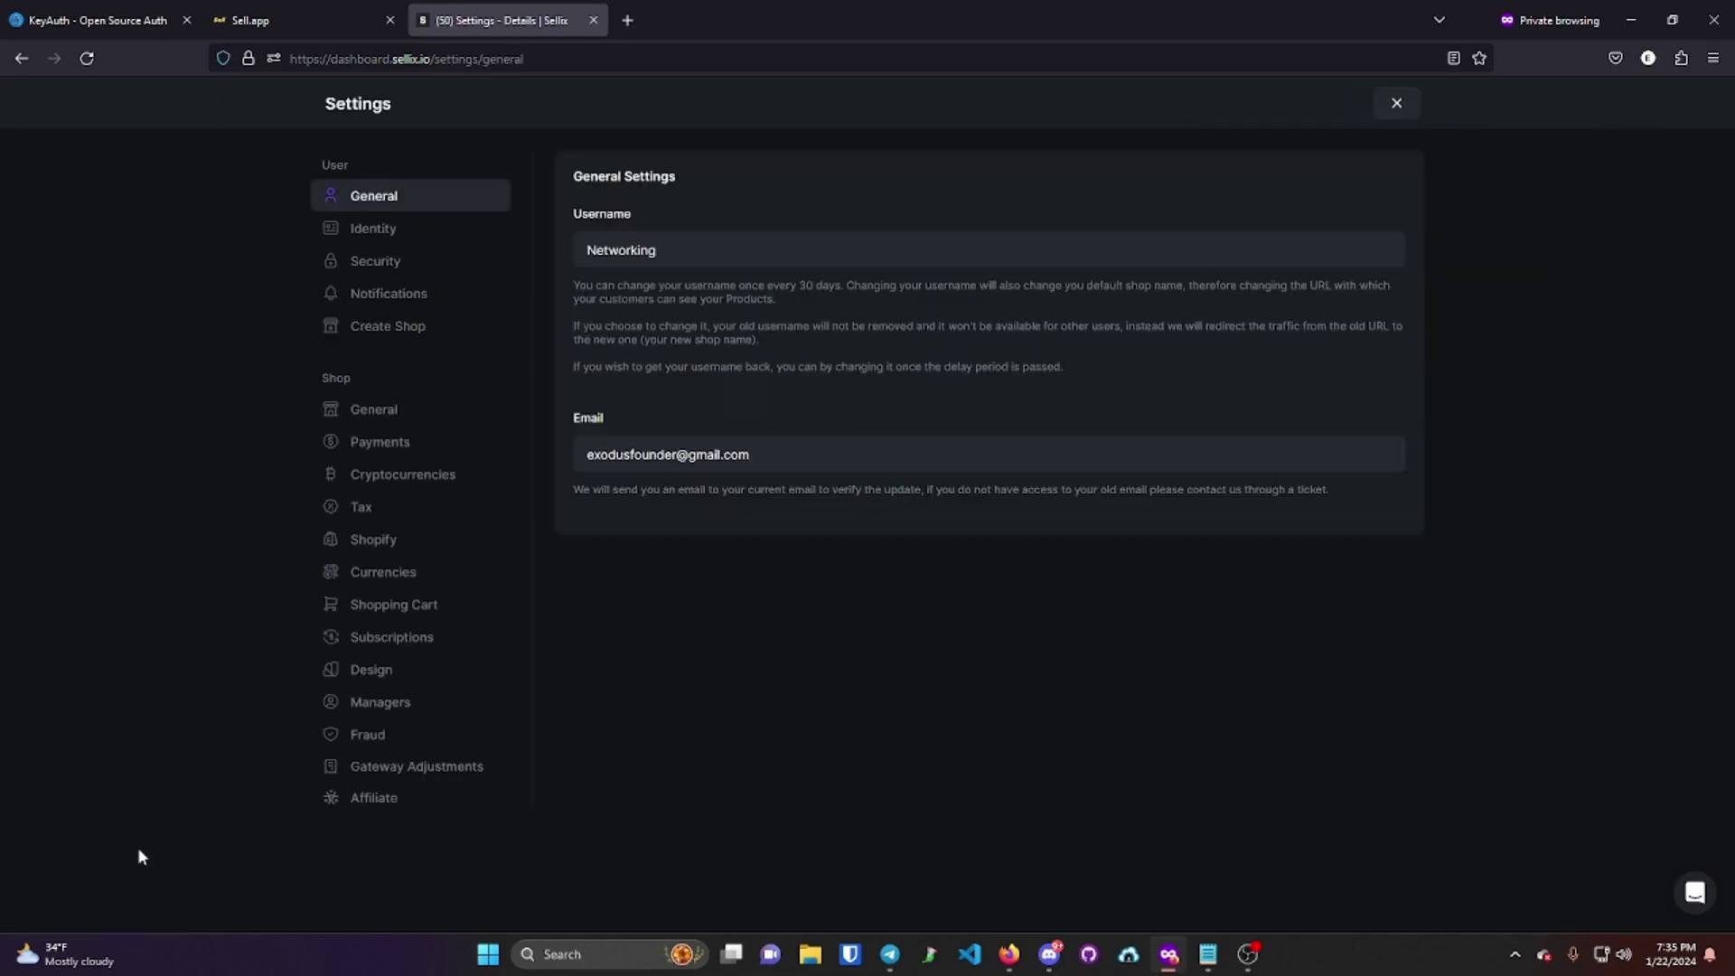
left_click(402, 417)
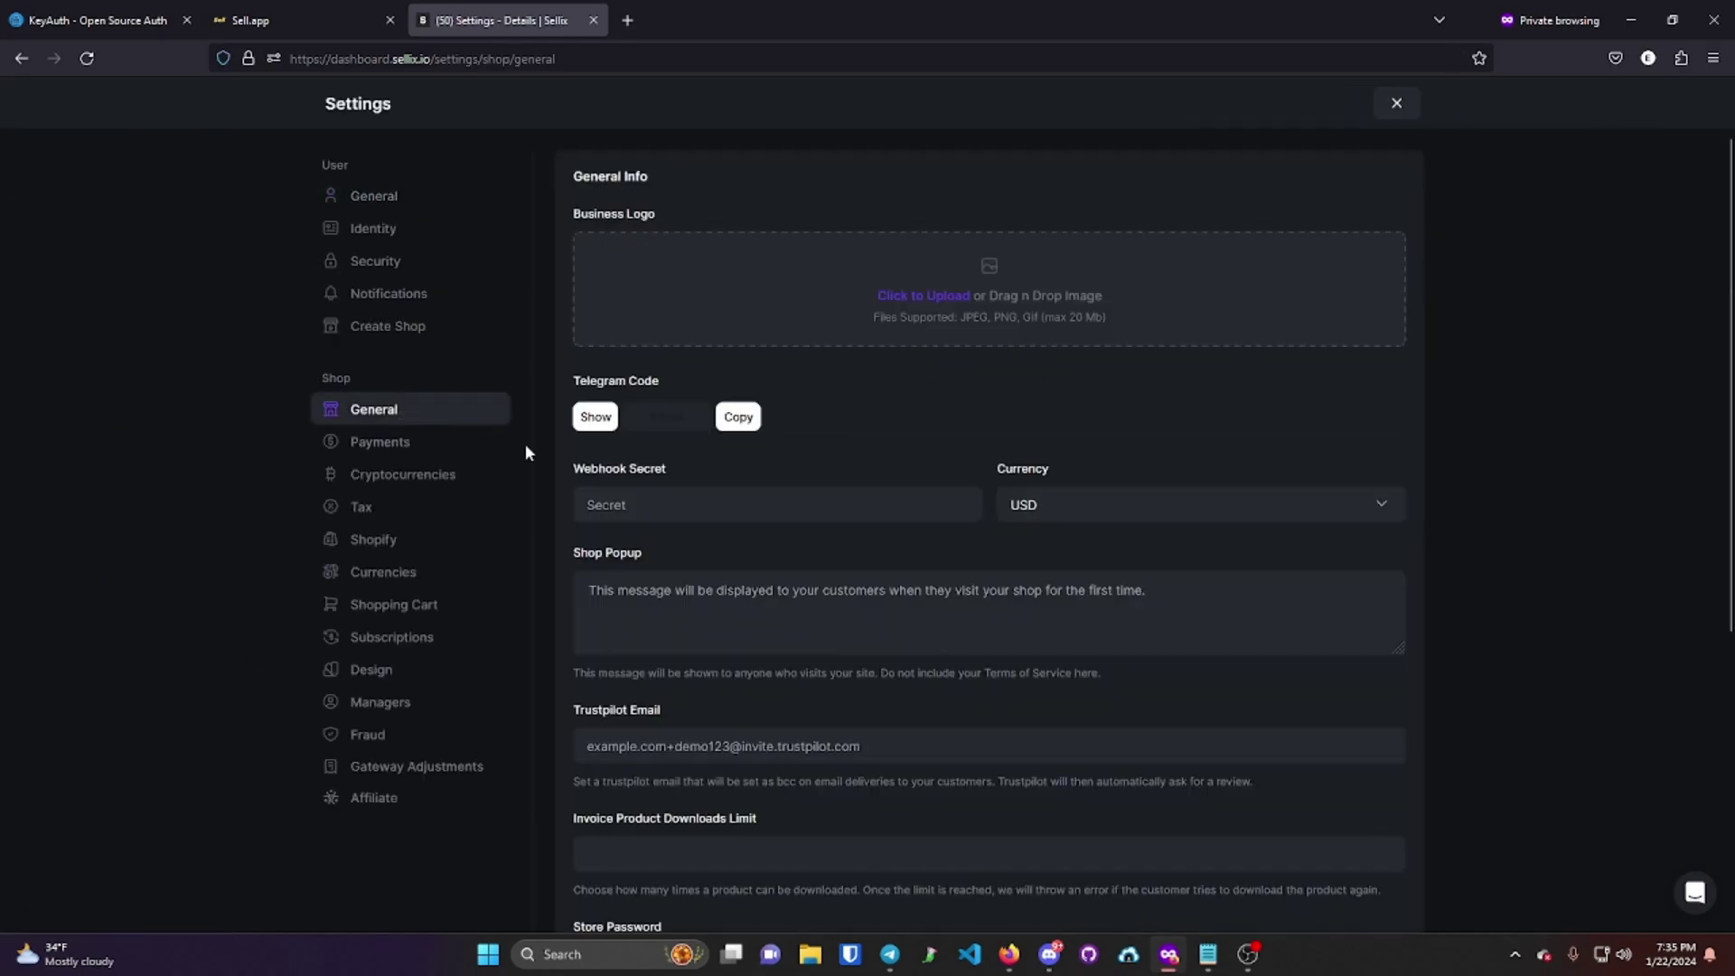
left_click(630, 479)
double_click(757, 506)
key("ctrl+c")
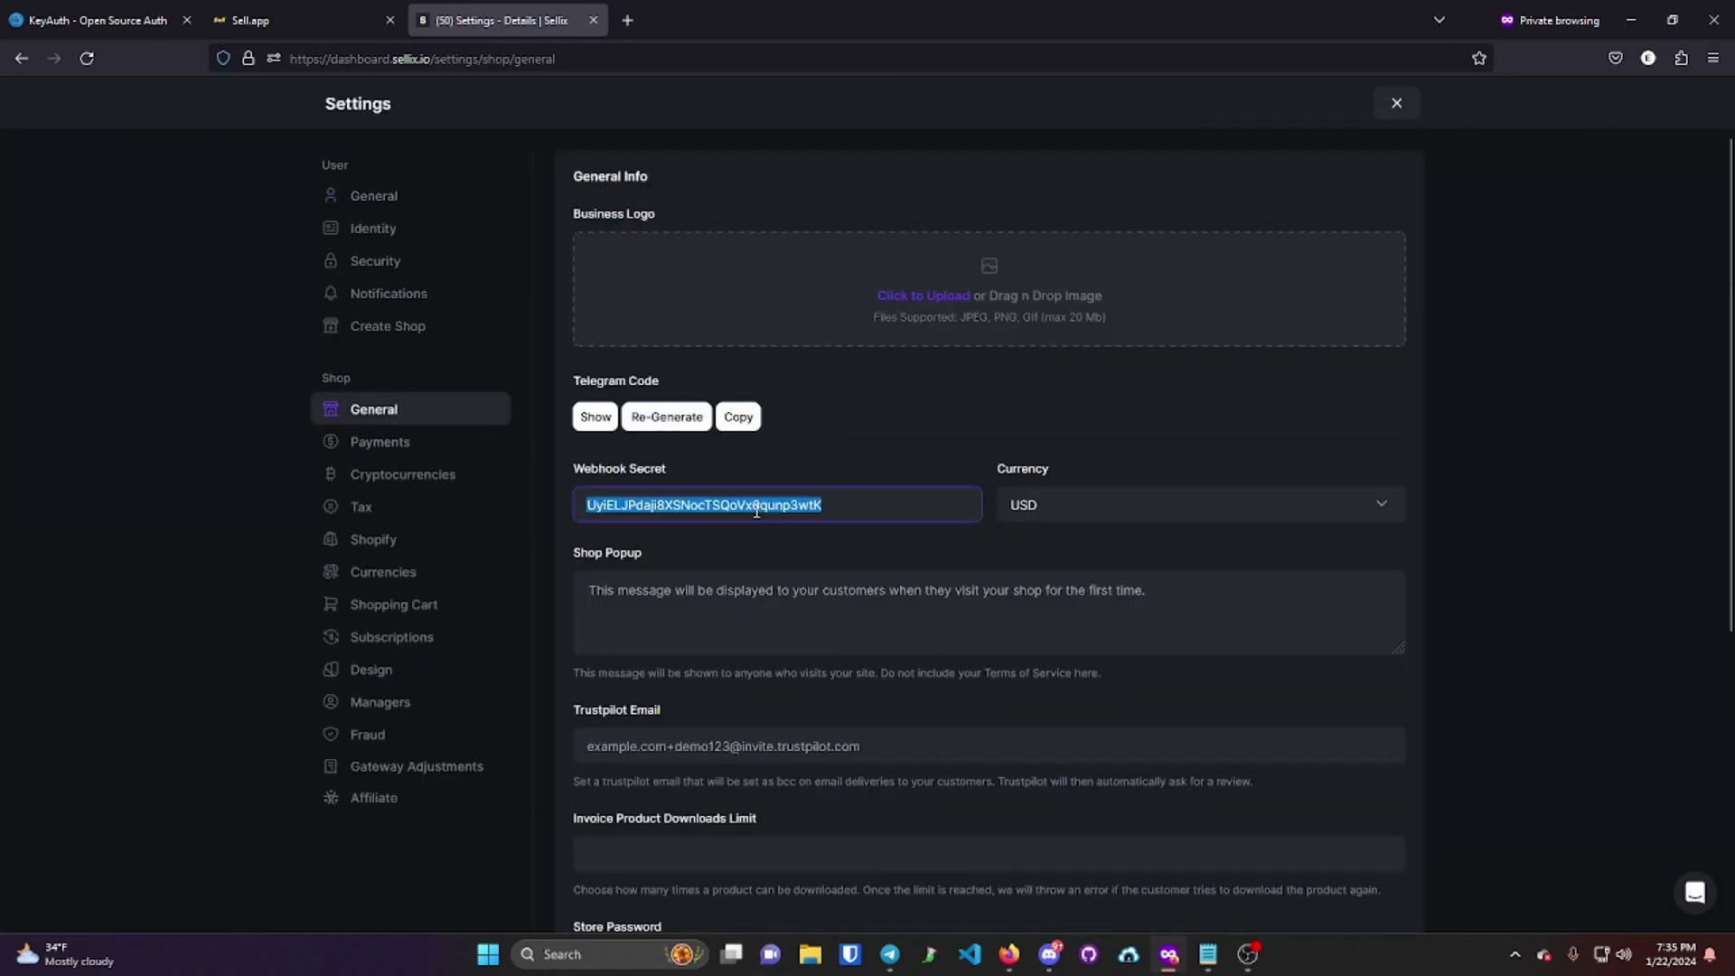
- Paste the webhook secret into KeyAuth's Sellix Webhook Secret field and save the app settings
left_click(1009, 954)
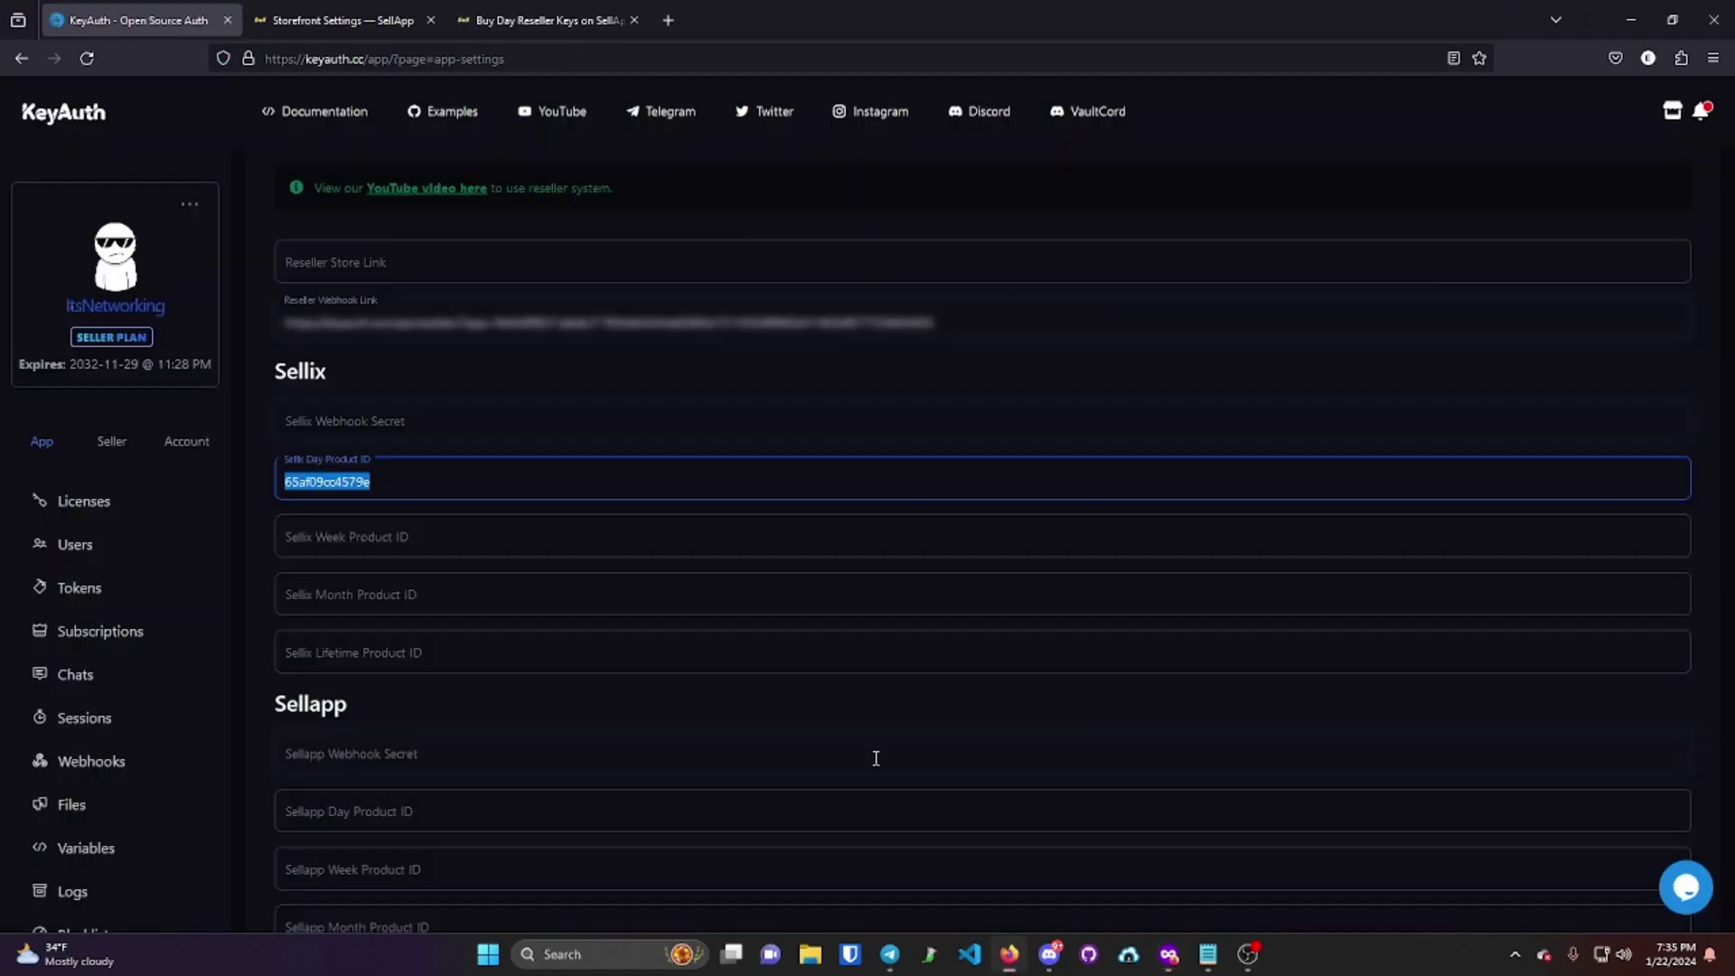
left_click(414, 420)
key("ctrl+v")
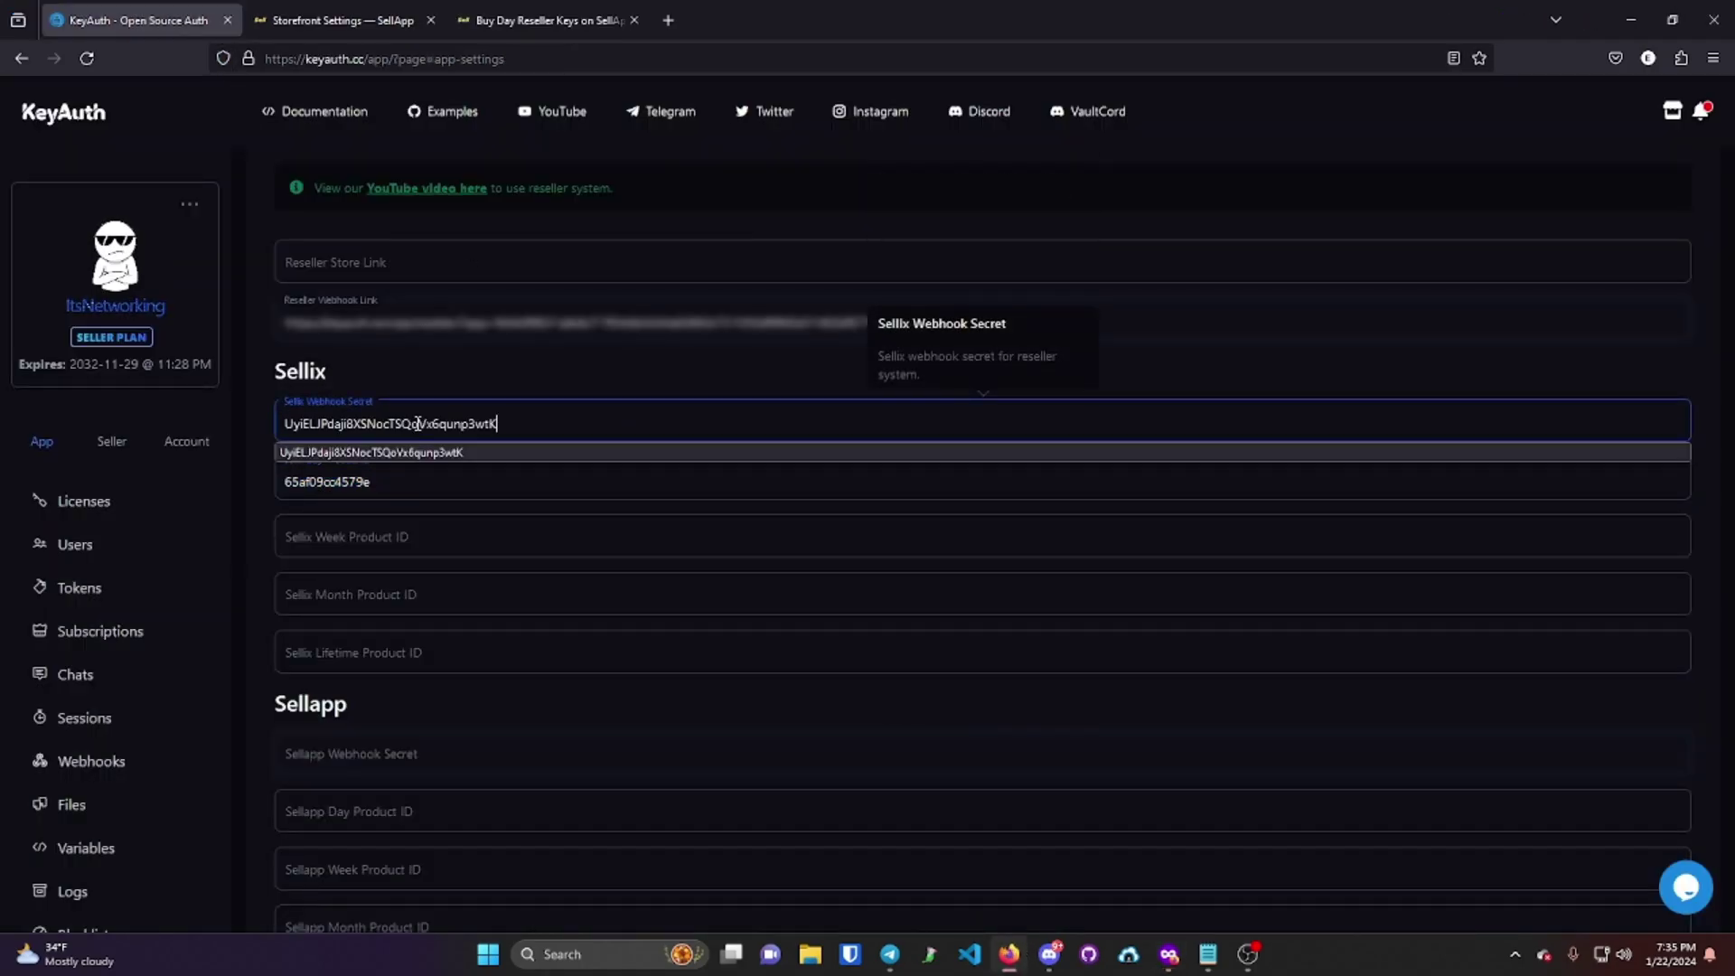
scroll(1340, 759, "down", 3)
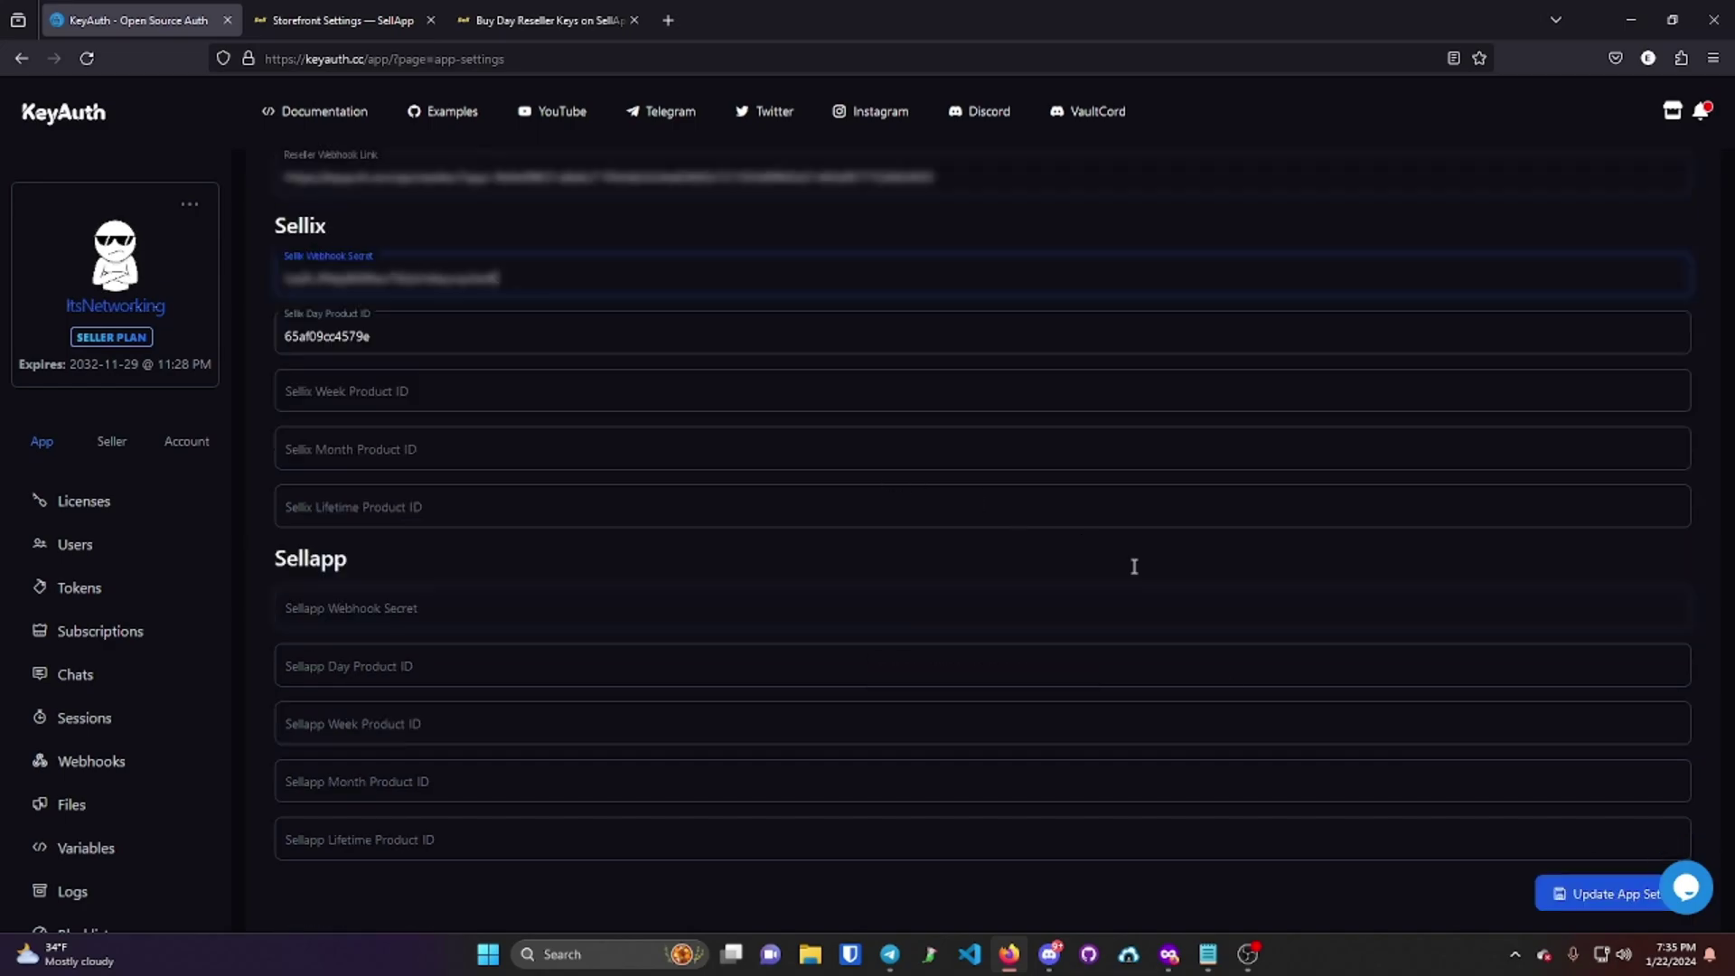
left_click(1607, 804)
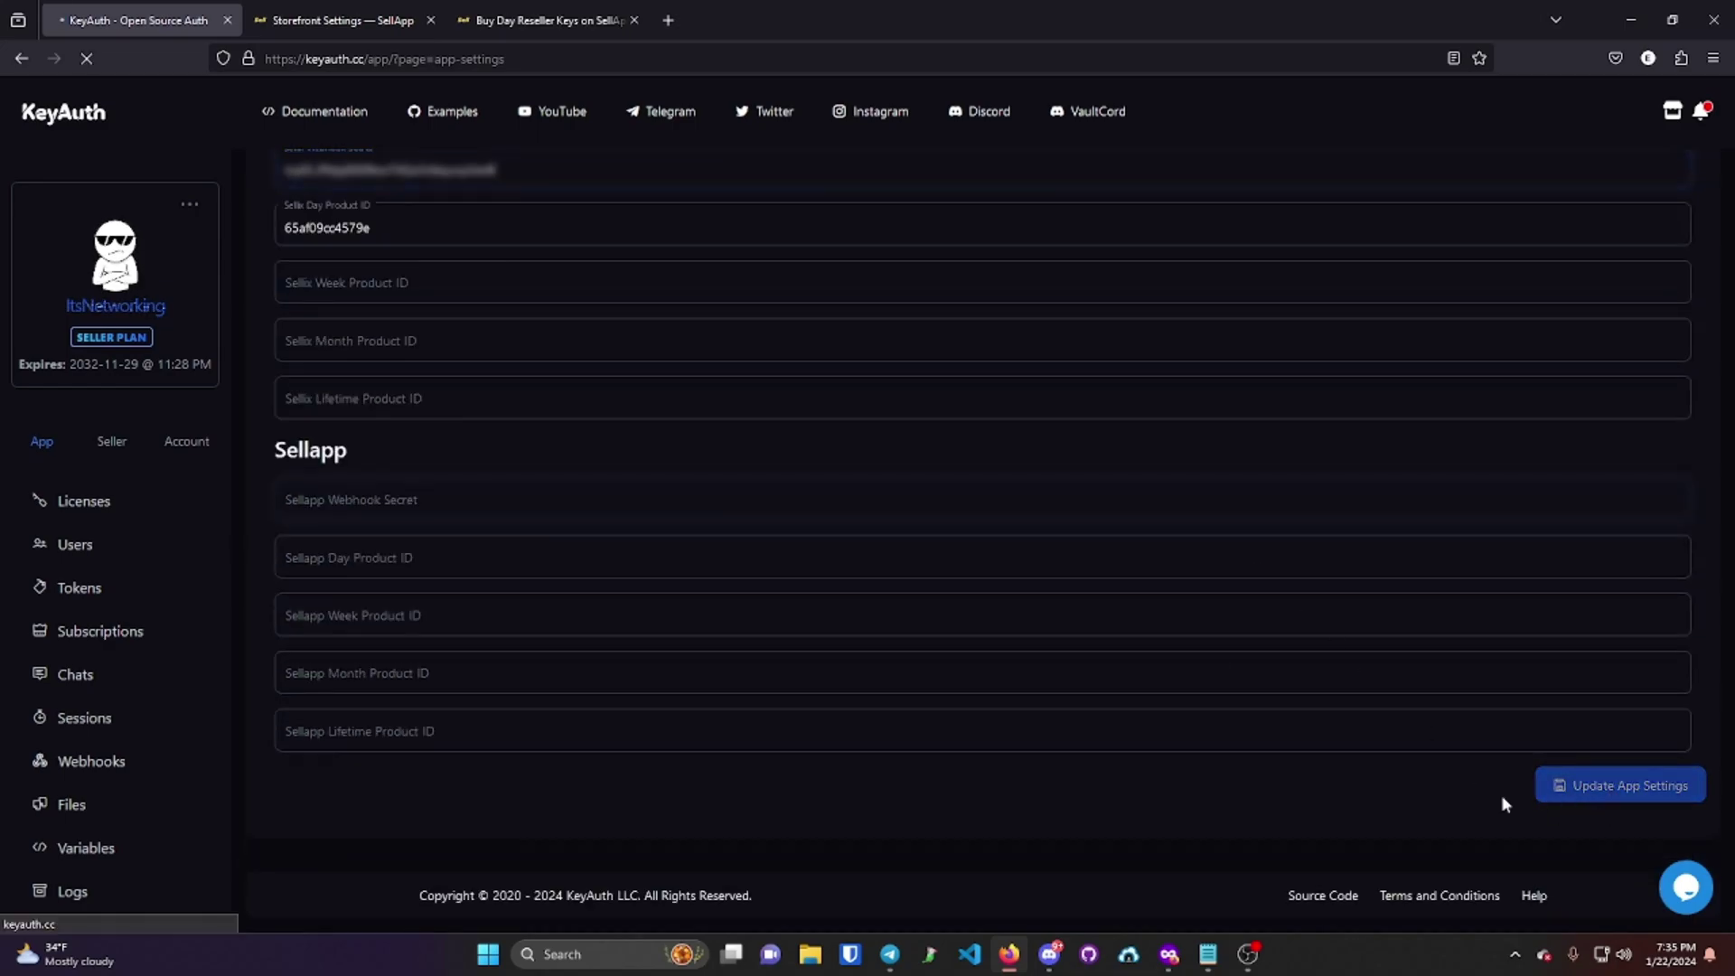
- Select and copy the full Reseller Webhook Link from the reseller settings
left_click(620, 305)
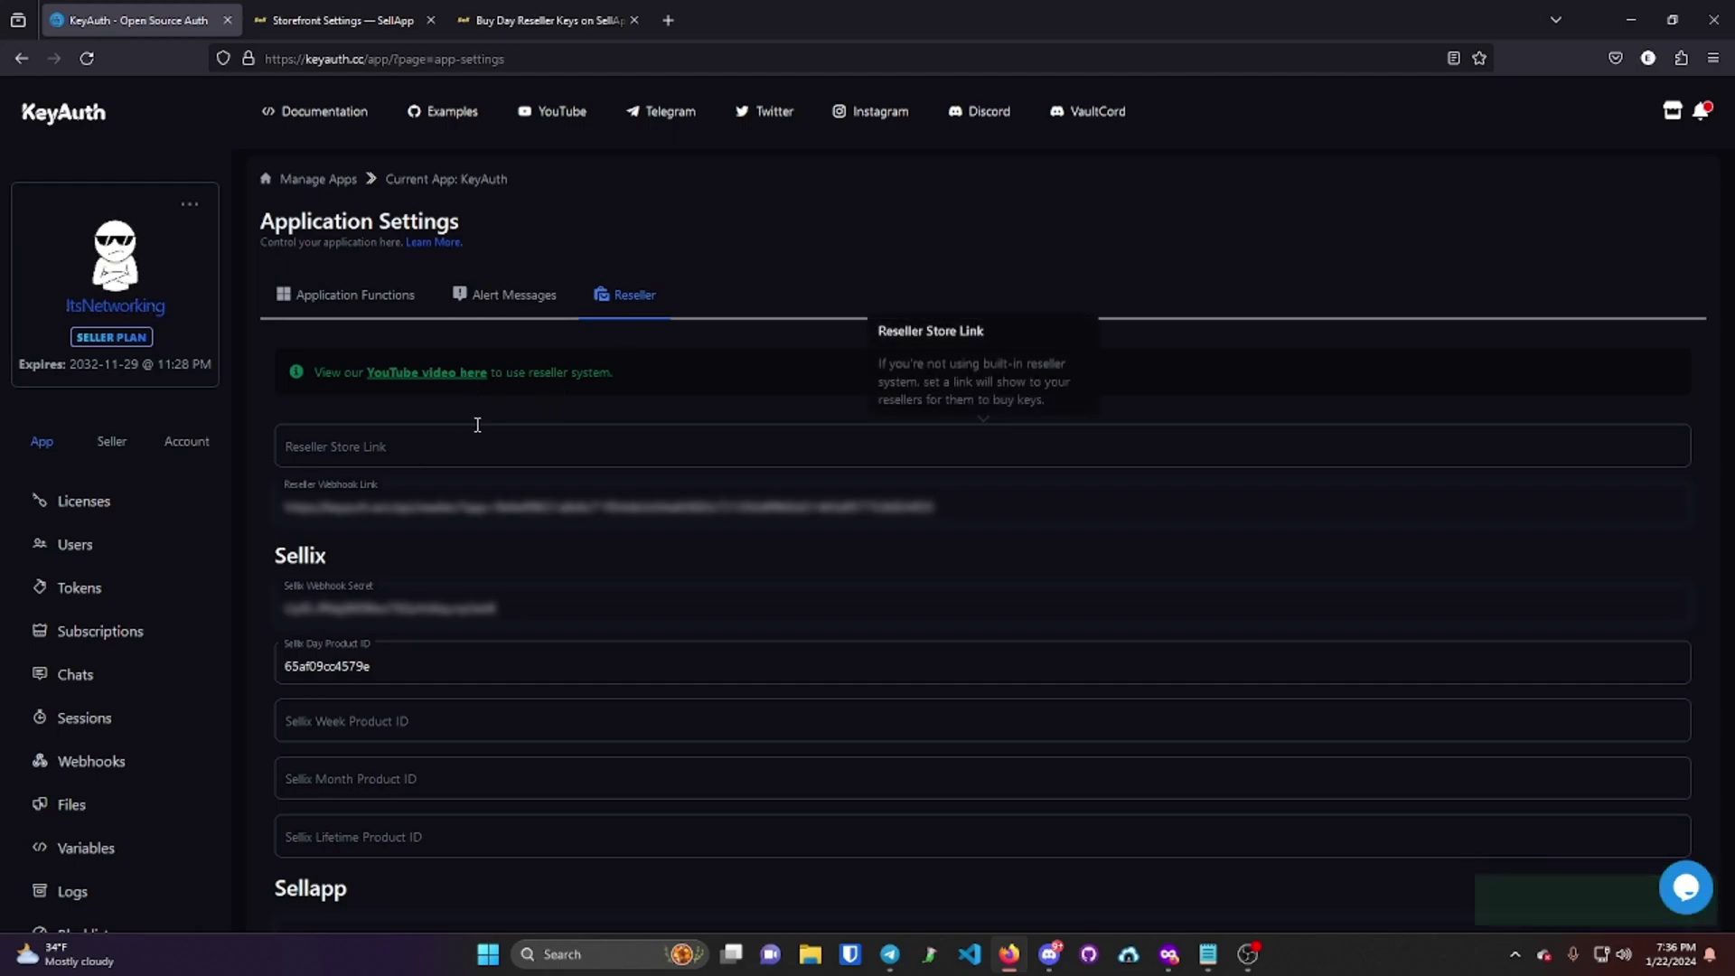
left_click_drag(985, 506, 285, 509)
key("ctrl+c")
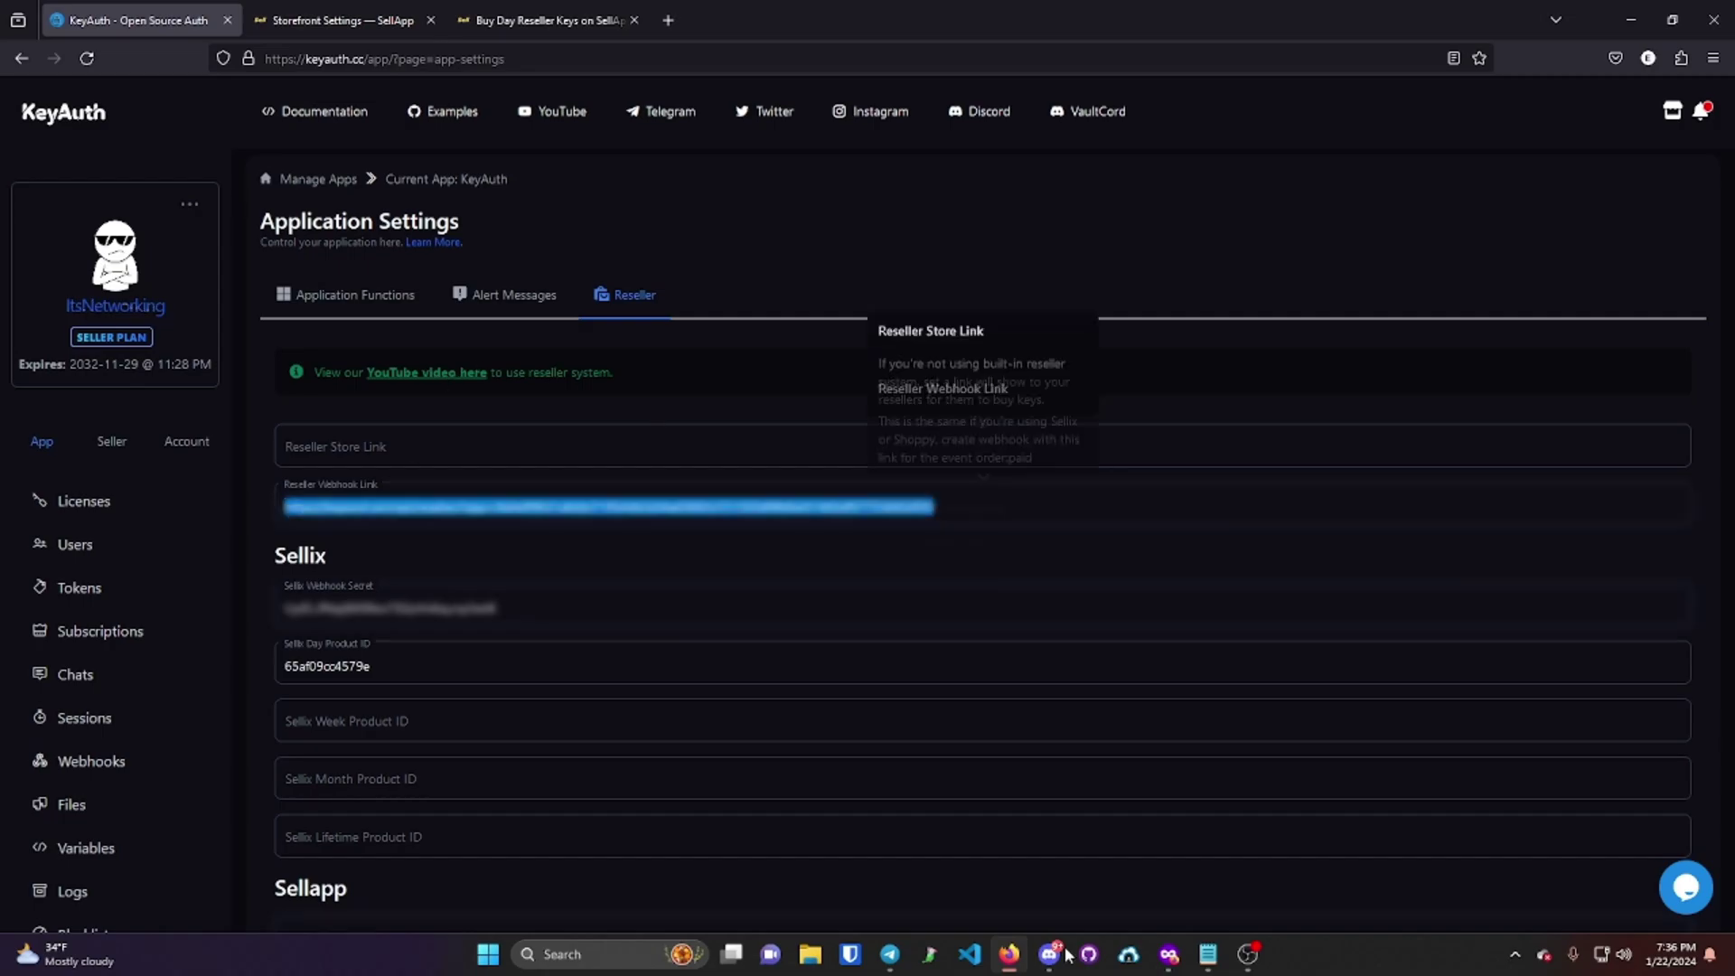
left_click(1169, 954)
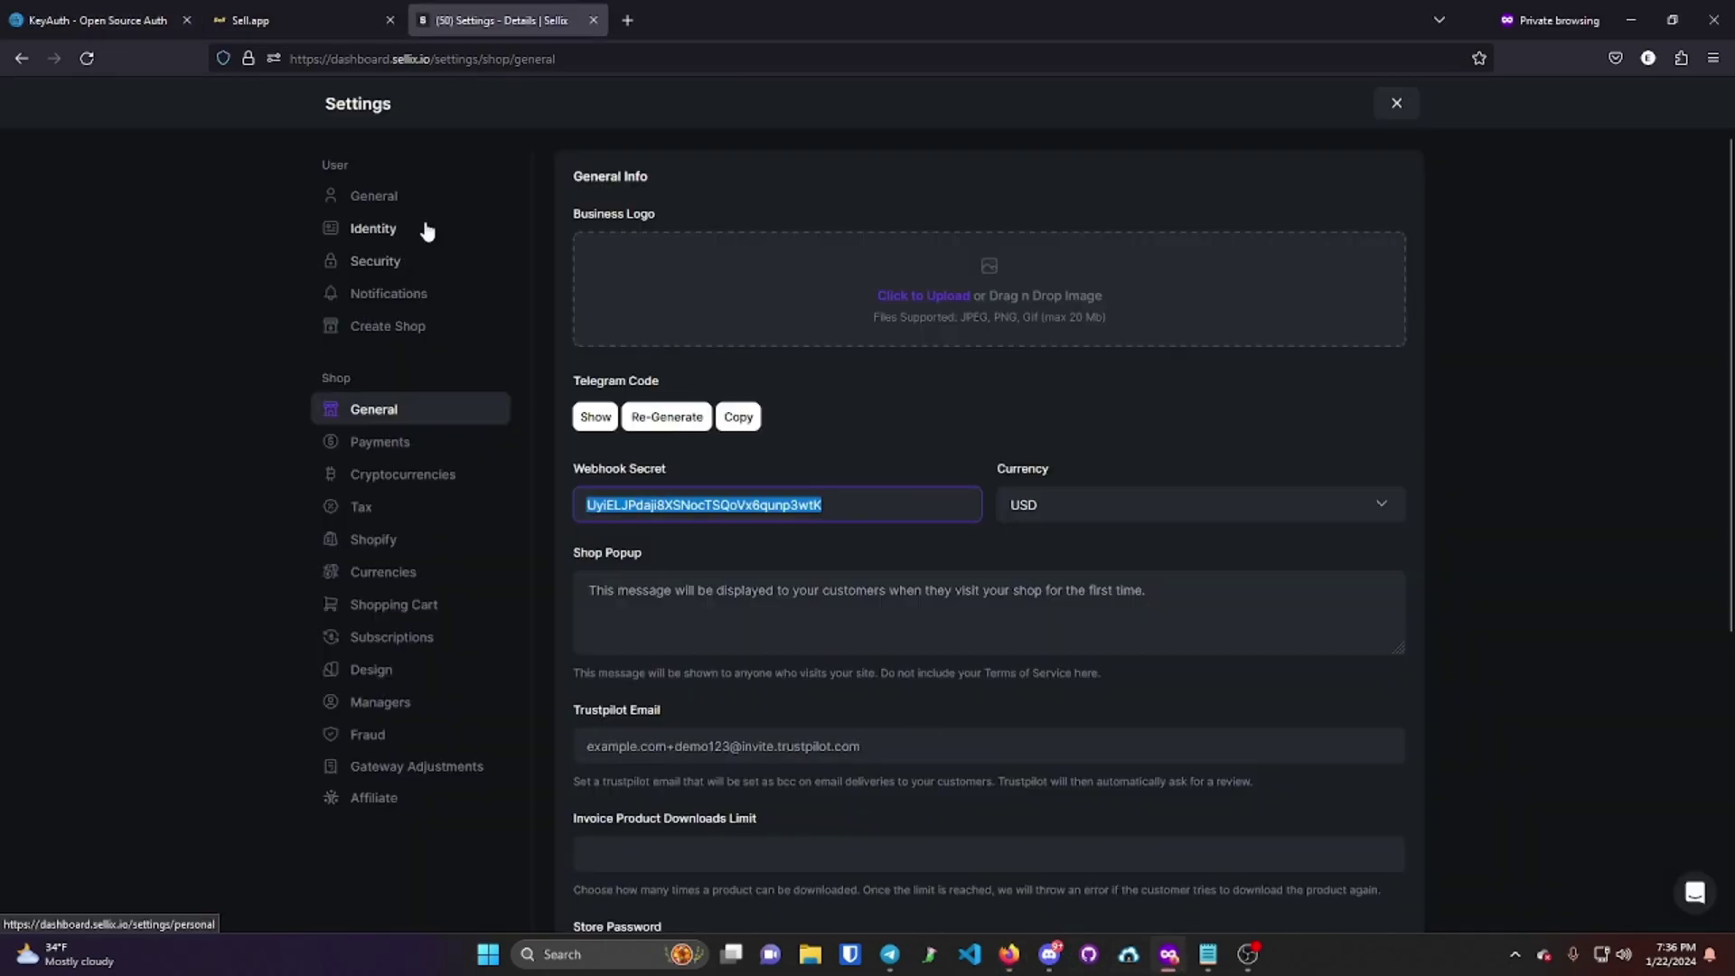
- Add a Sellix webhook endpoint with the KeyAuth reseller URL, subscribed to order:paid
left_click(1397, 104)
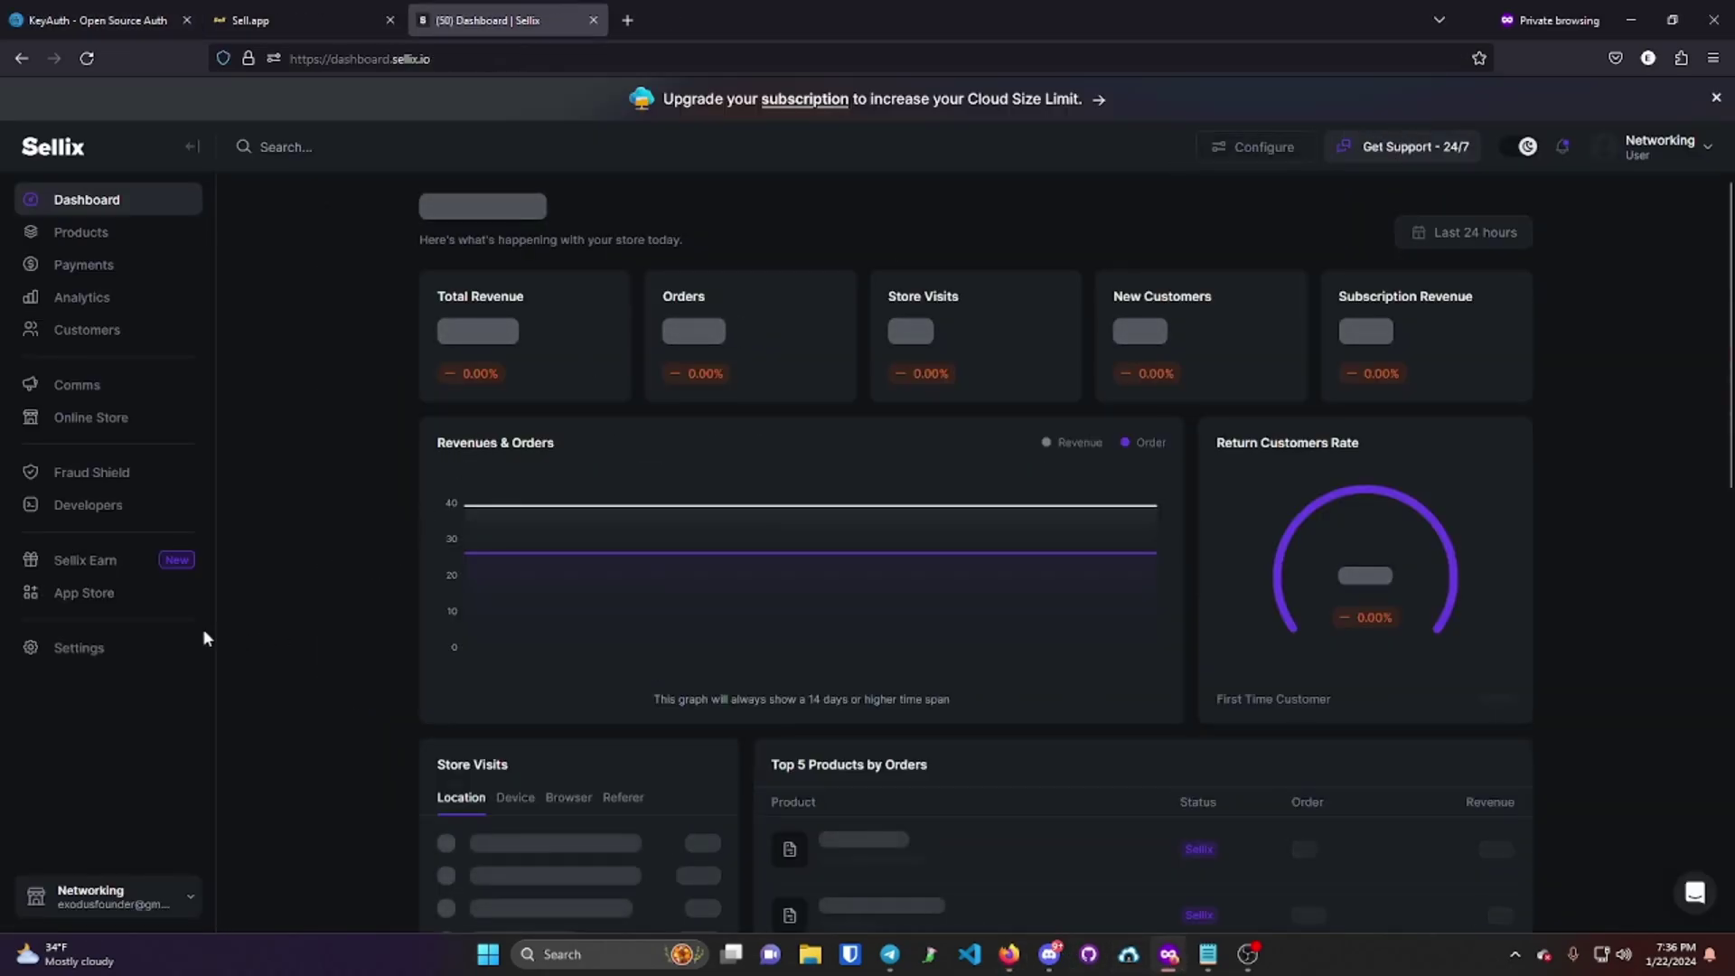
left_click(110, 505)
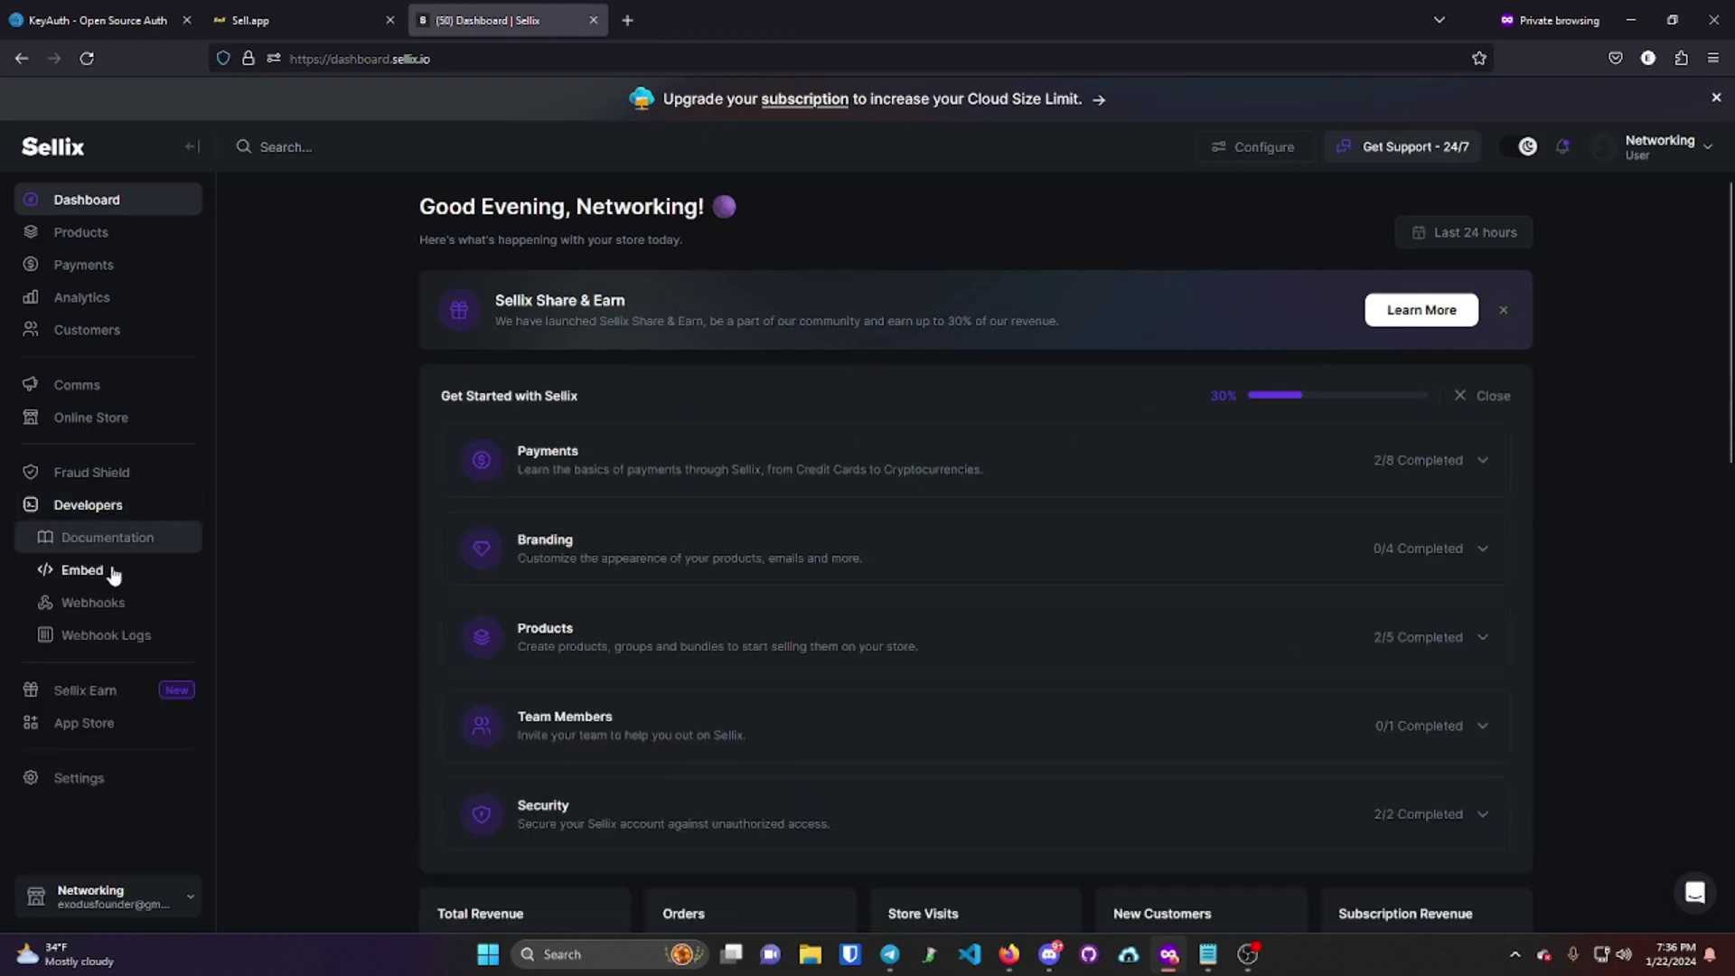
left_click(127, 606)
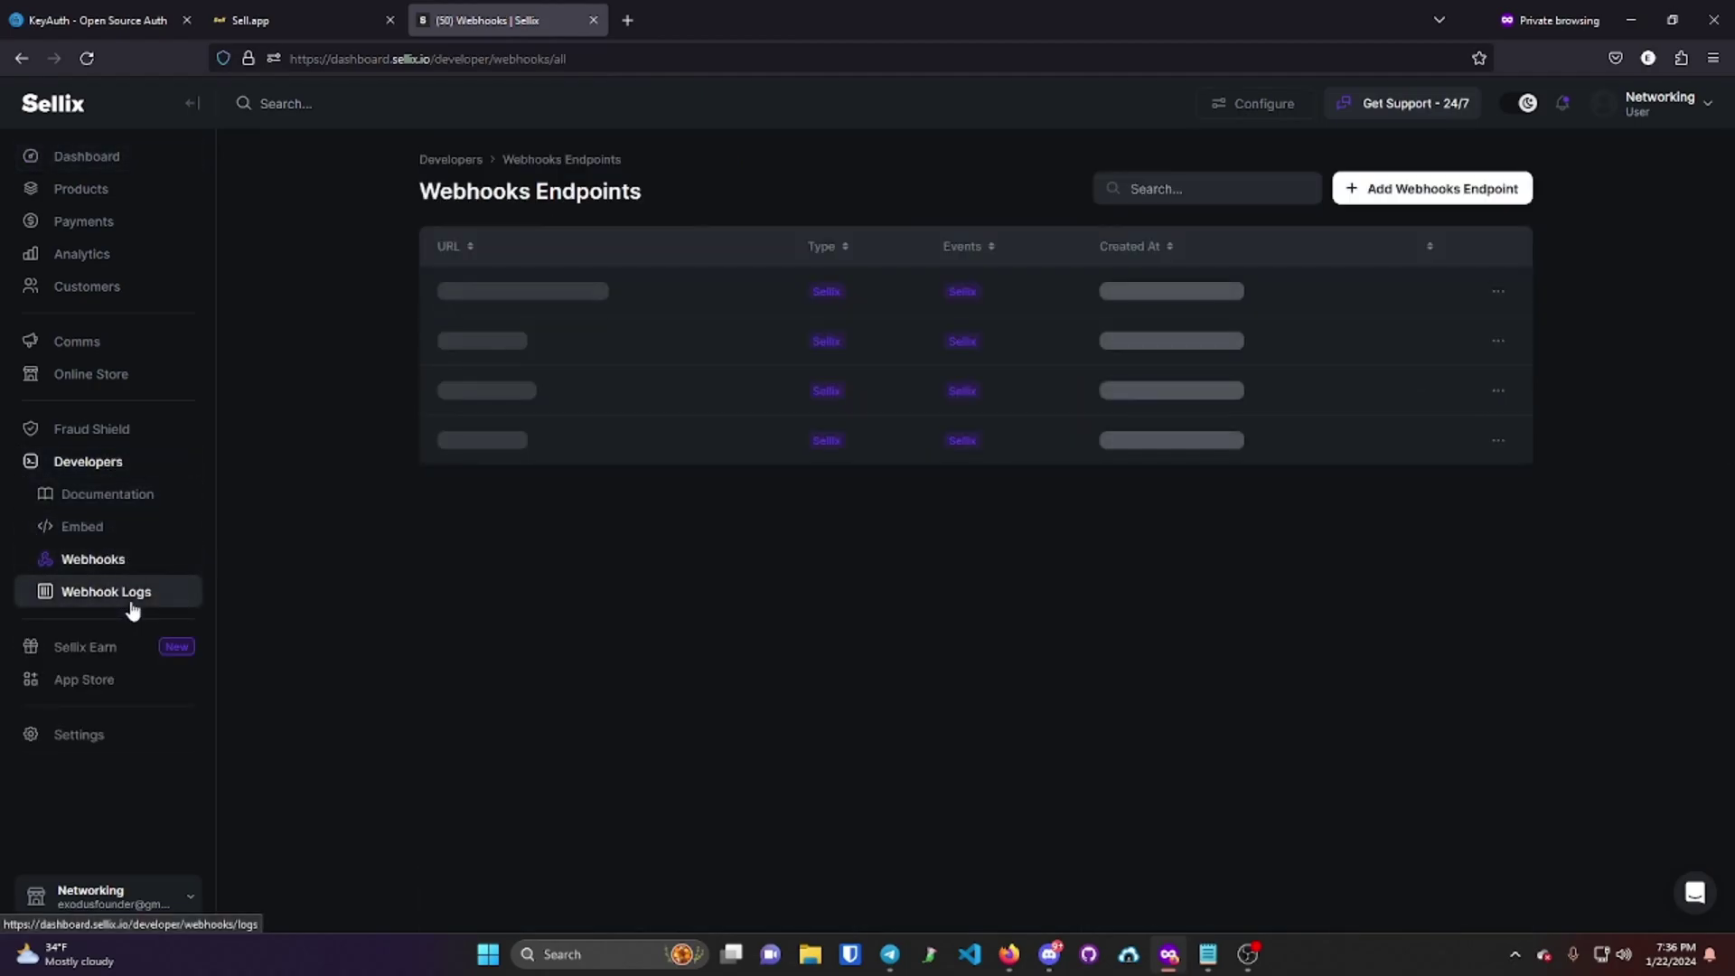
left_click(1010, 598)
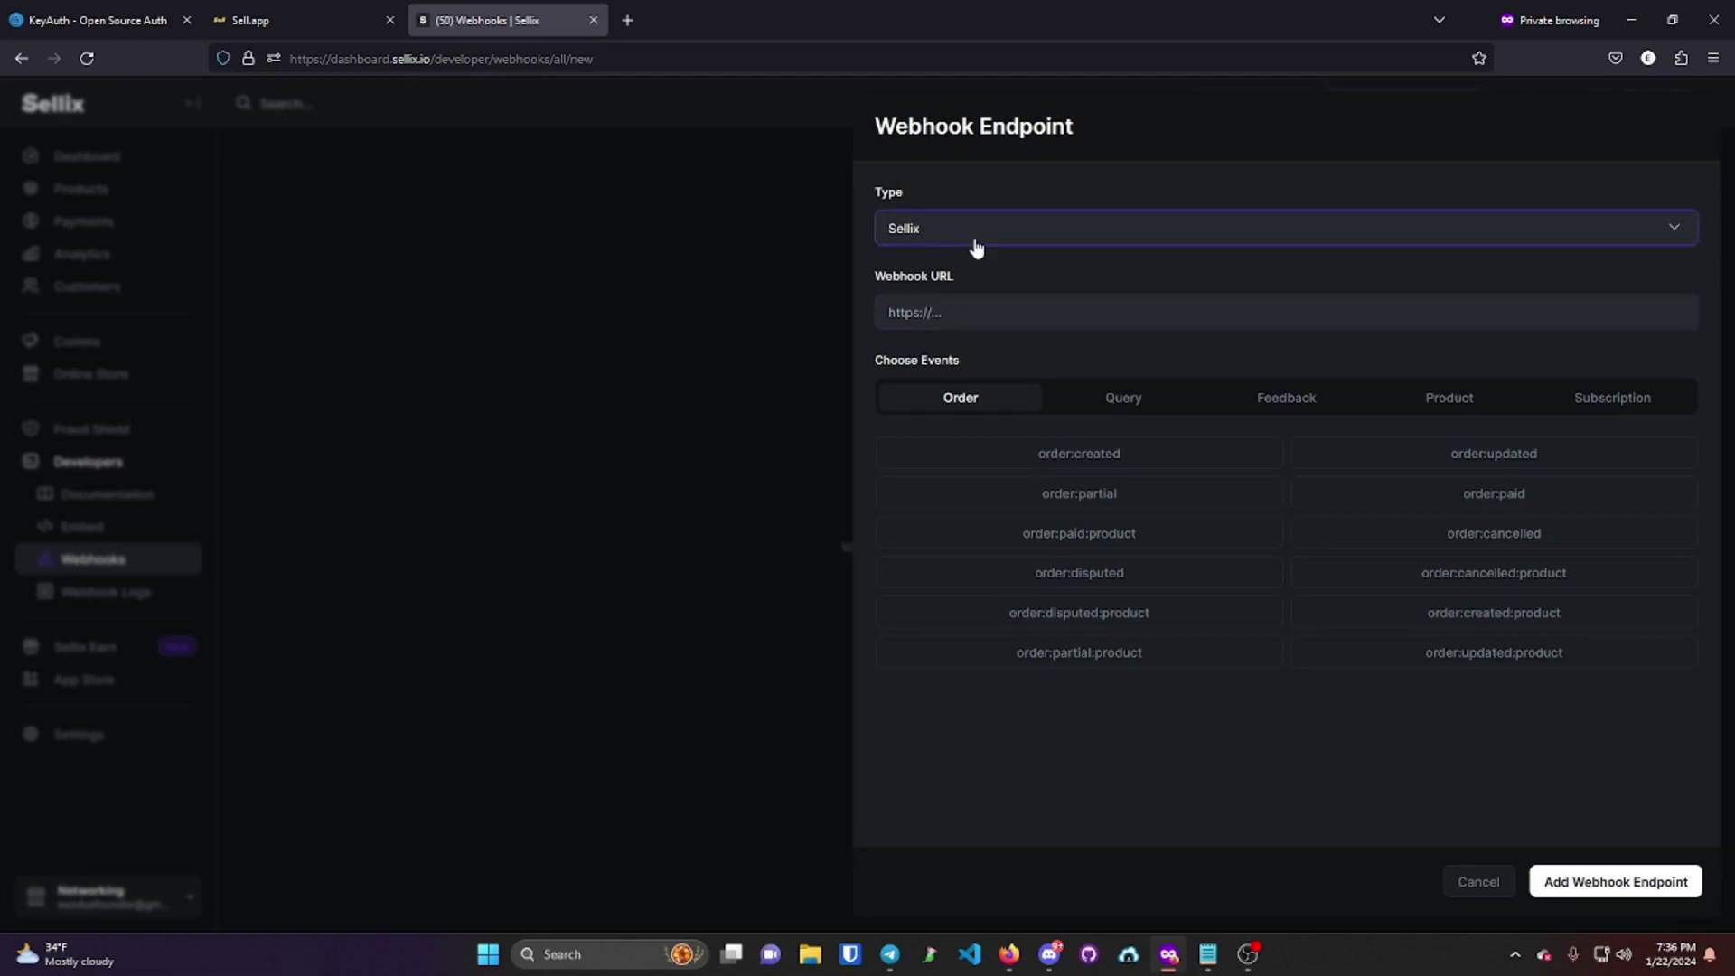
left_click(981, 312)
key("ctrl+v")
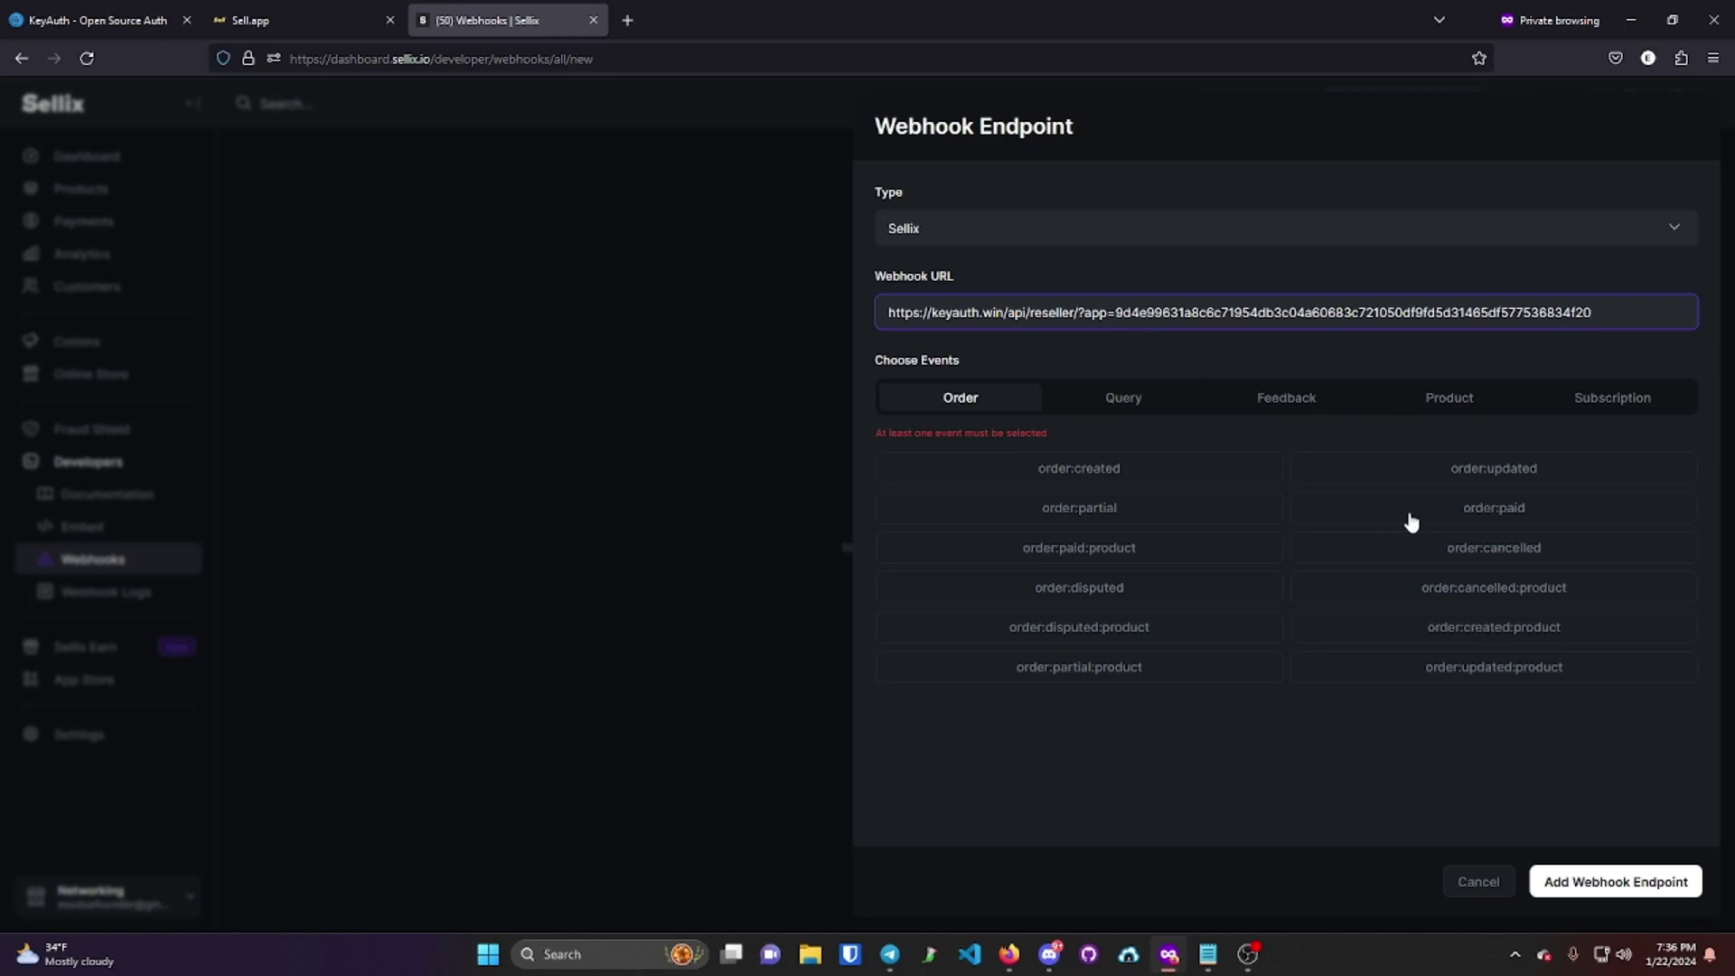
left_click(1507, 522)
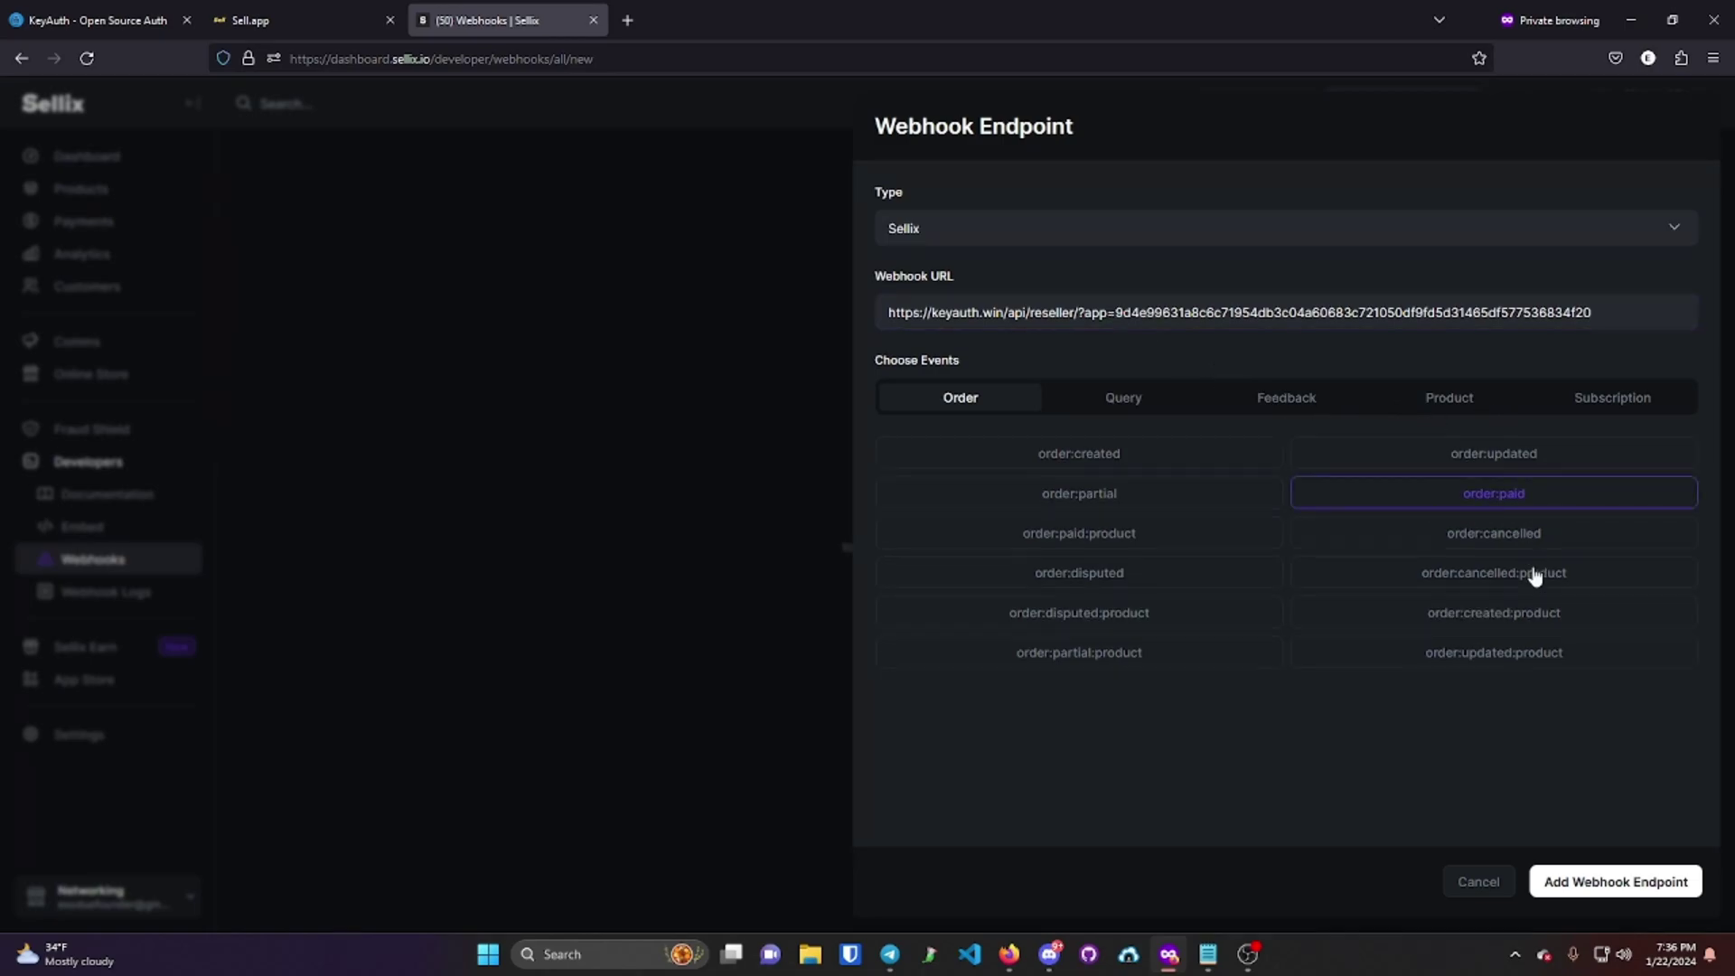
left_click(1604, 886)
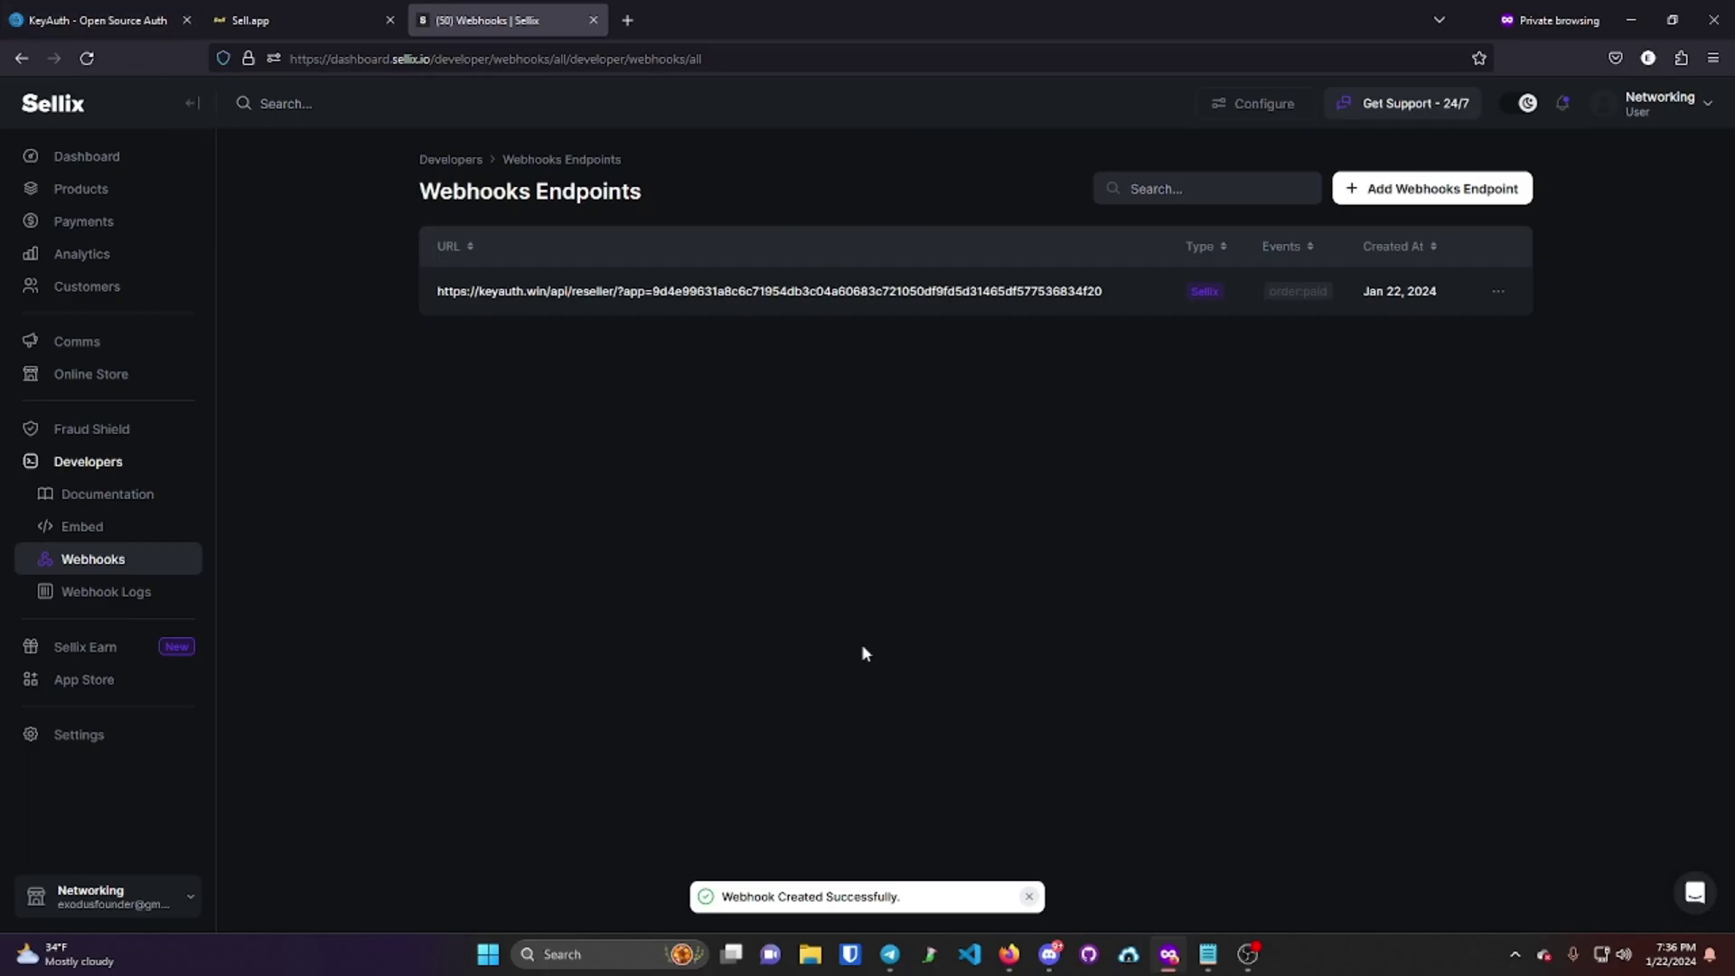
- Buy Day Reseller Keys free through Sellix checkout, accepting the terms and entering a delivery email
left_click(135, 20)
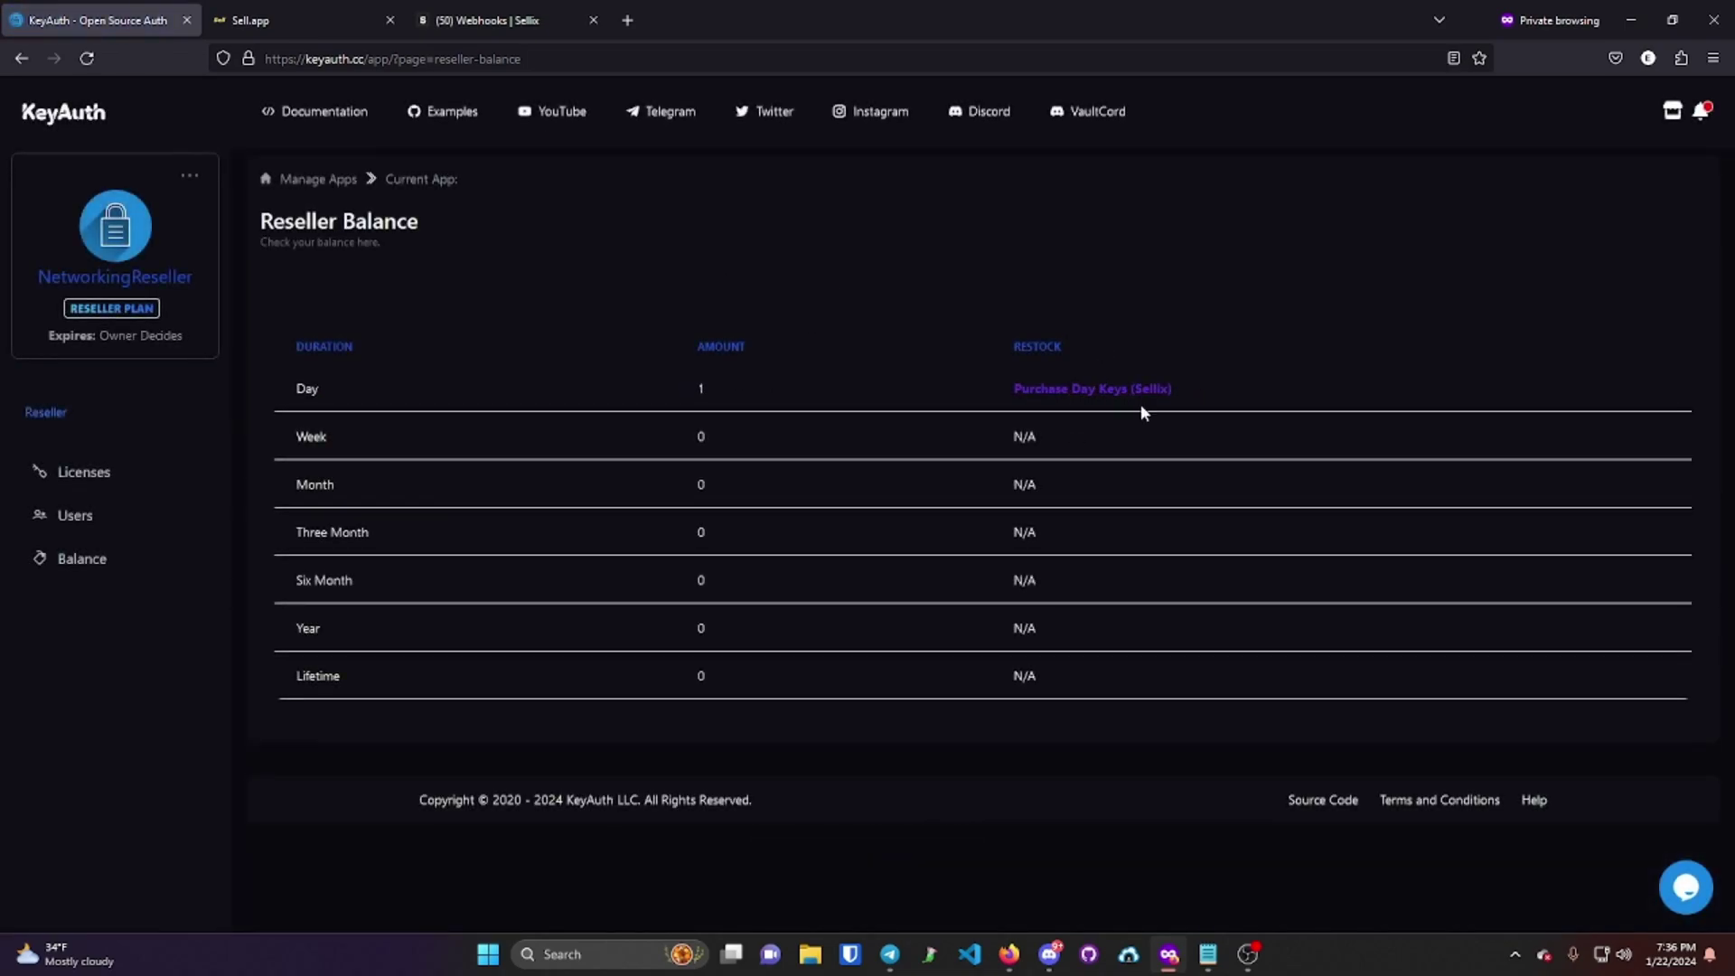
left_click(1076, 387)
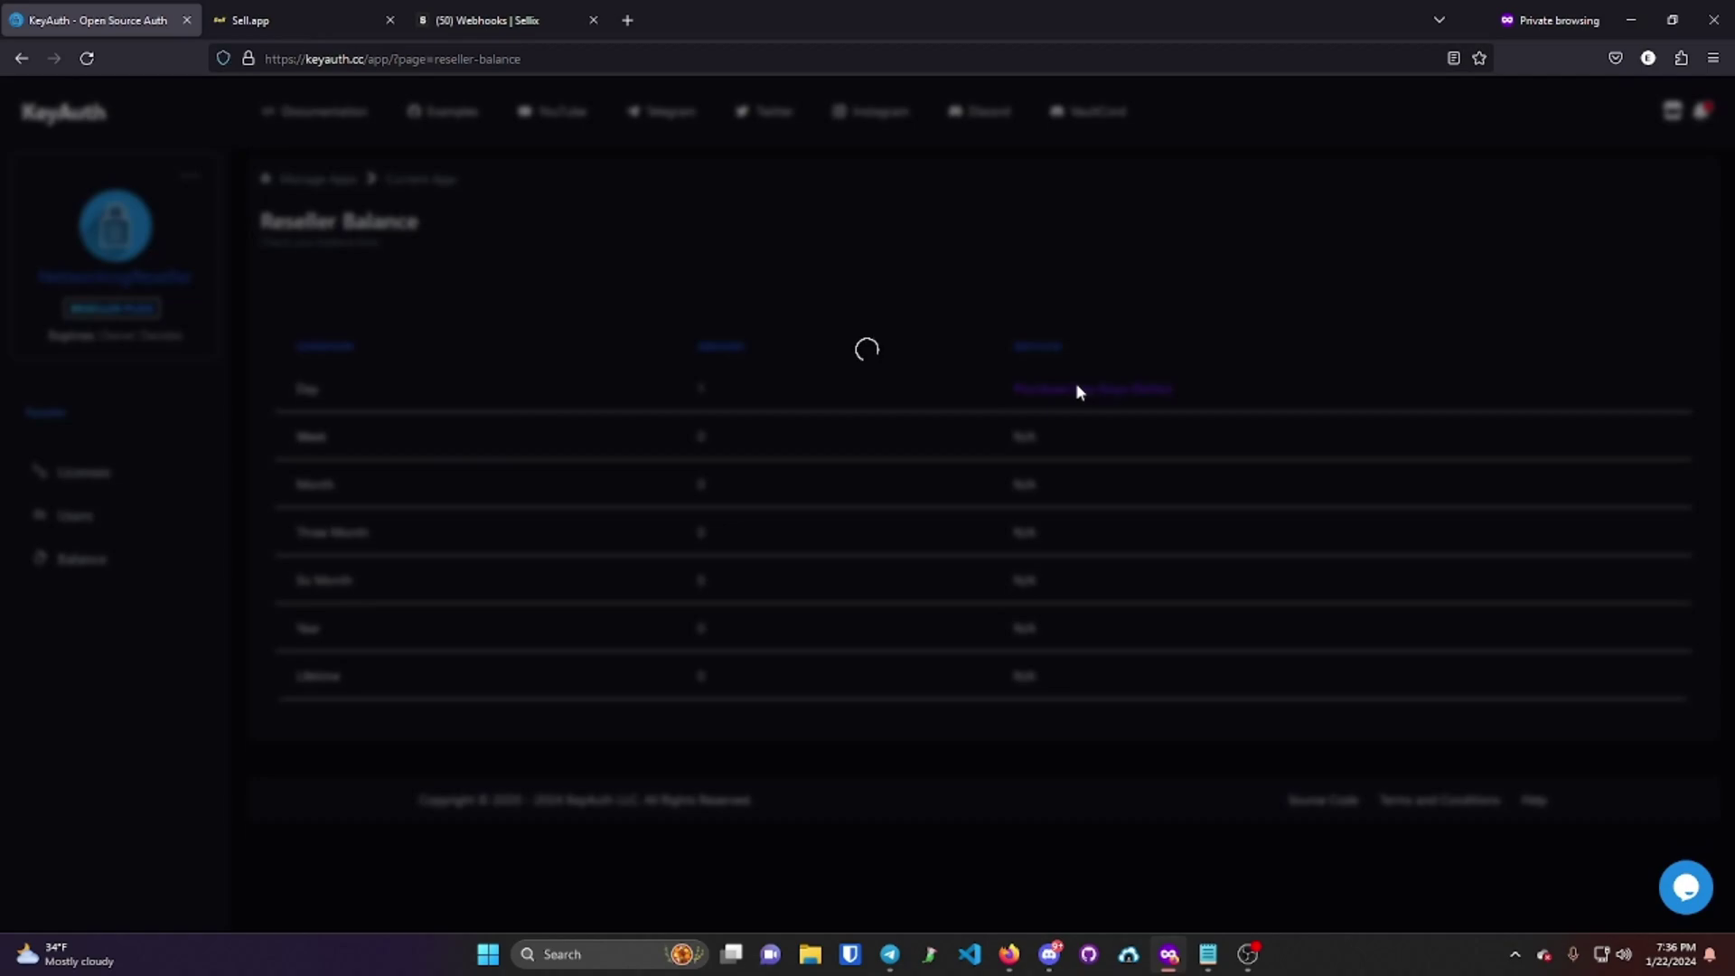
left_click(877, 631)
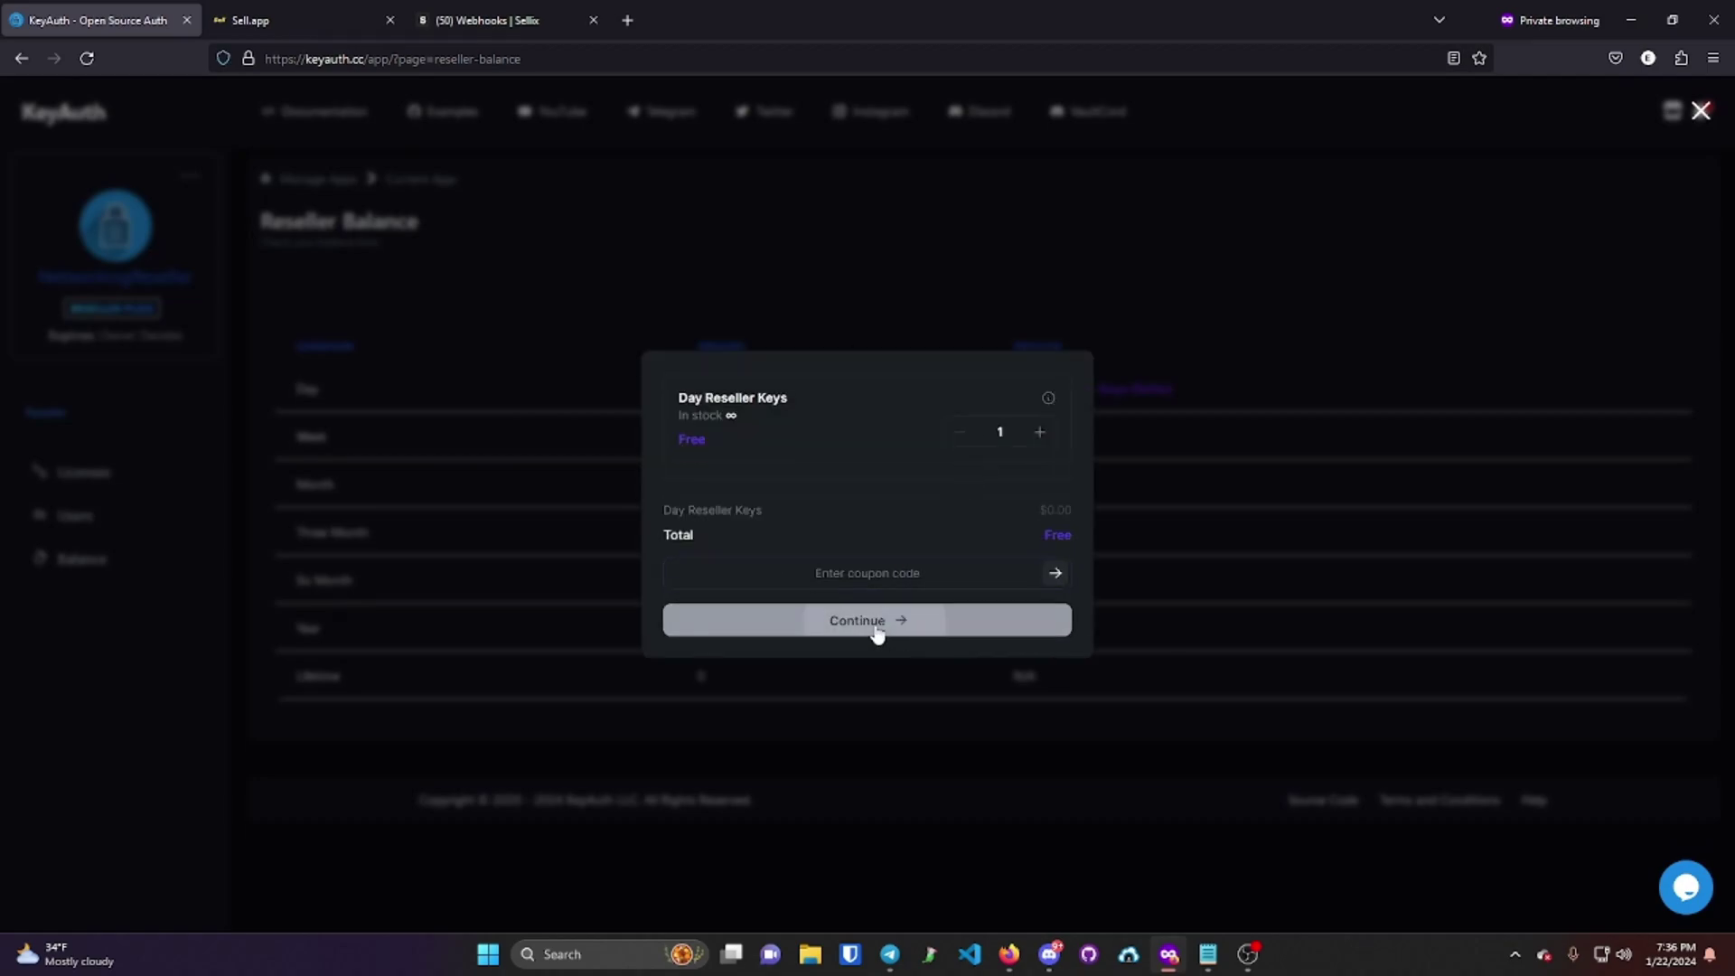
left_click(822, 503)
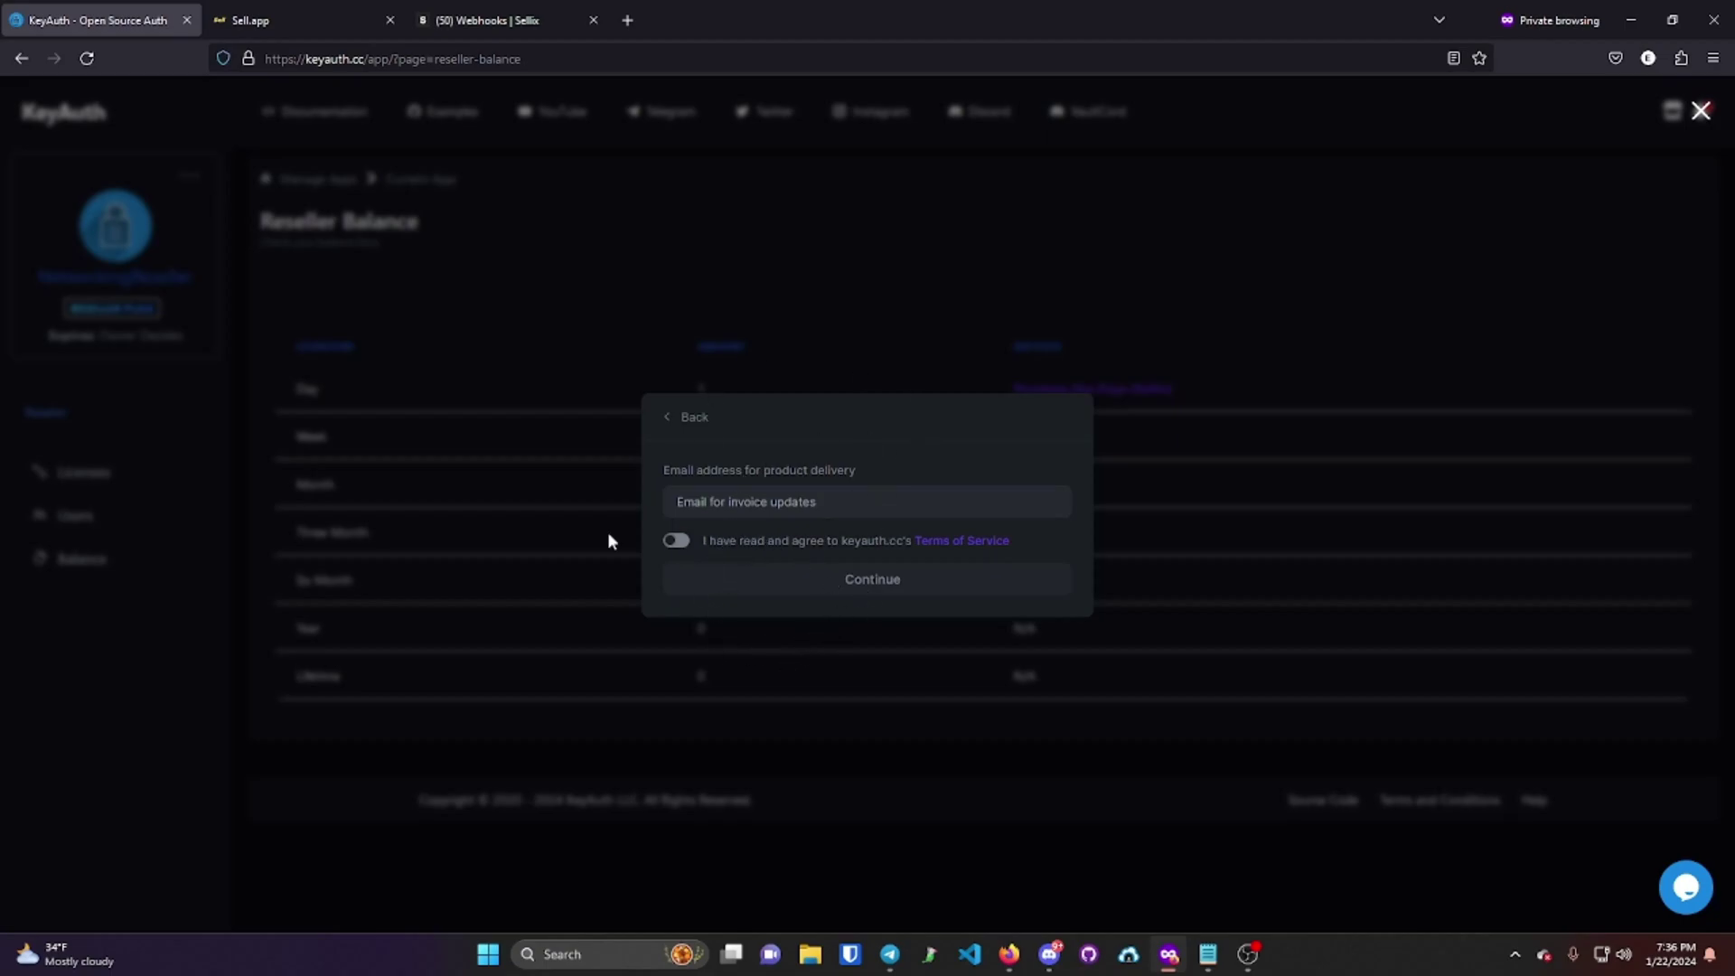
left_click(686, 542)
left_click(825, 506)
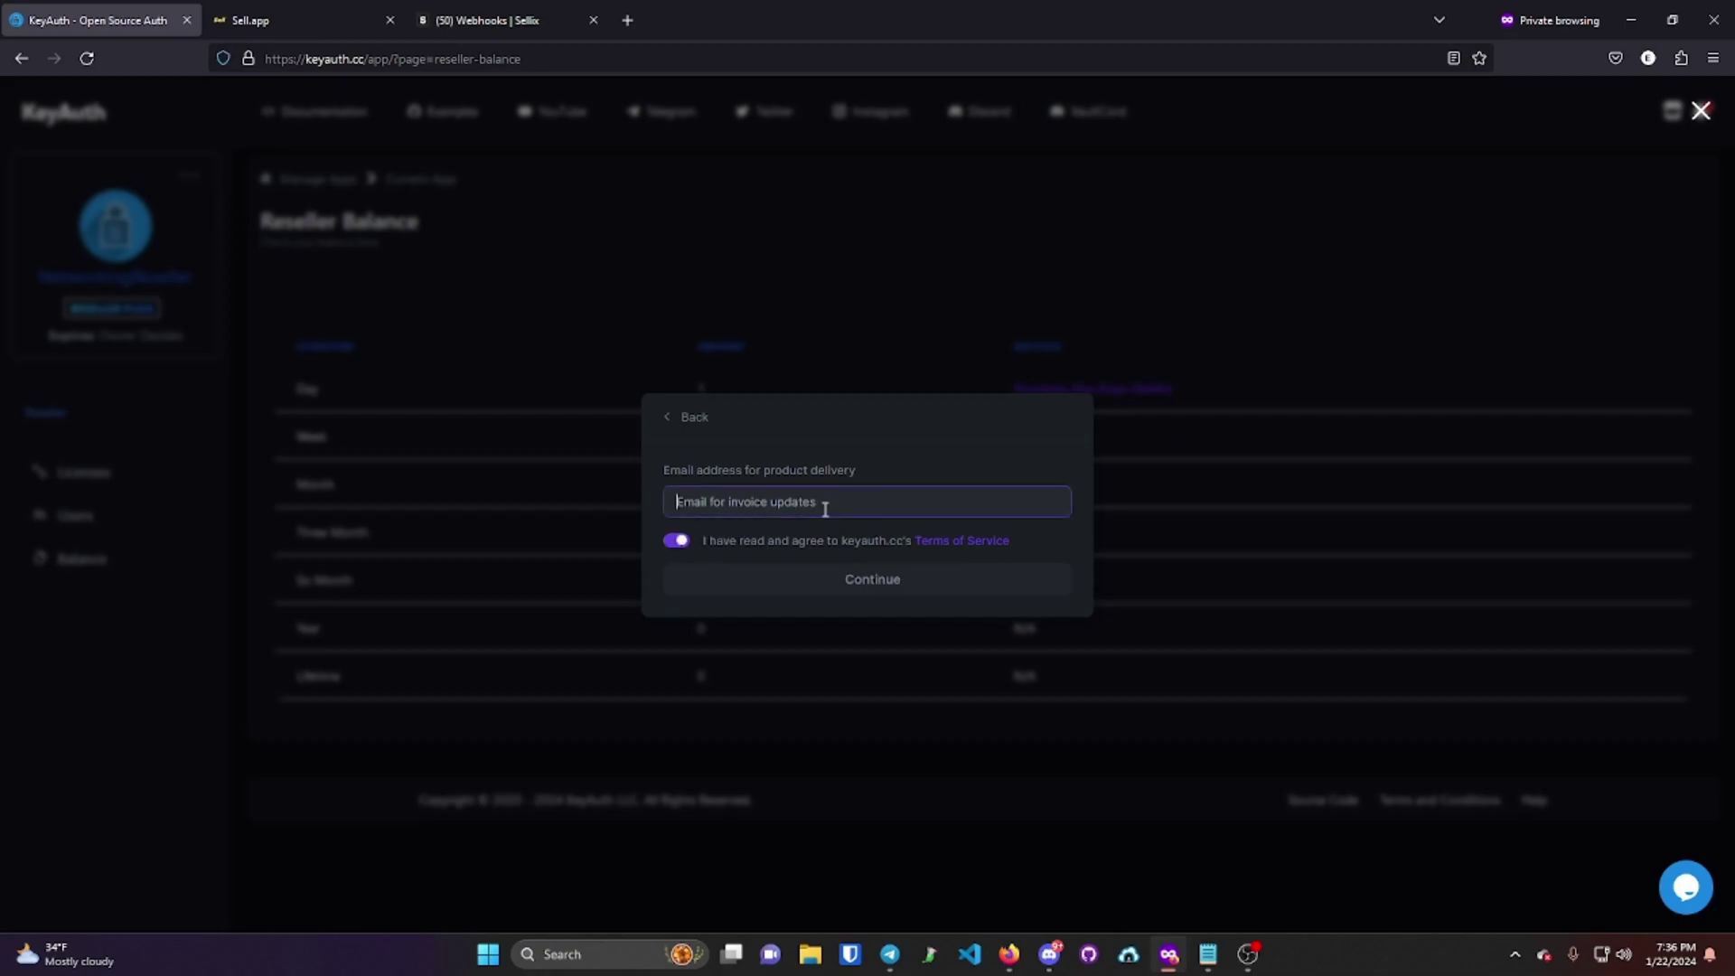
type("test@mail.com")
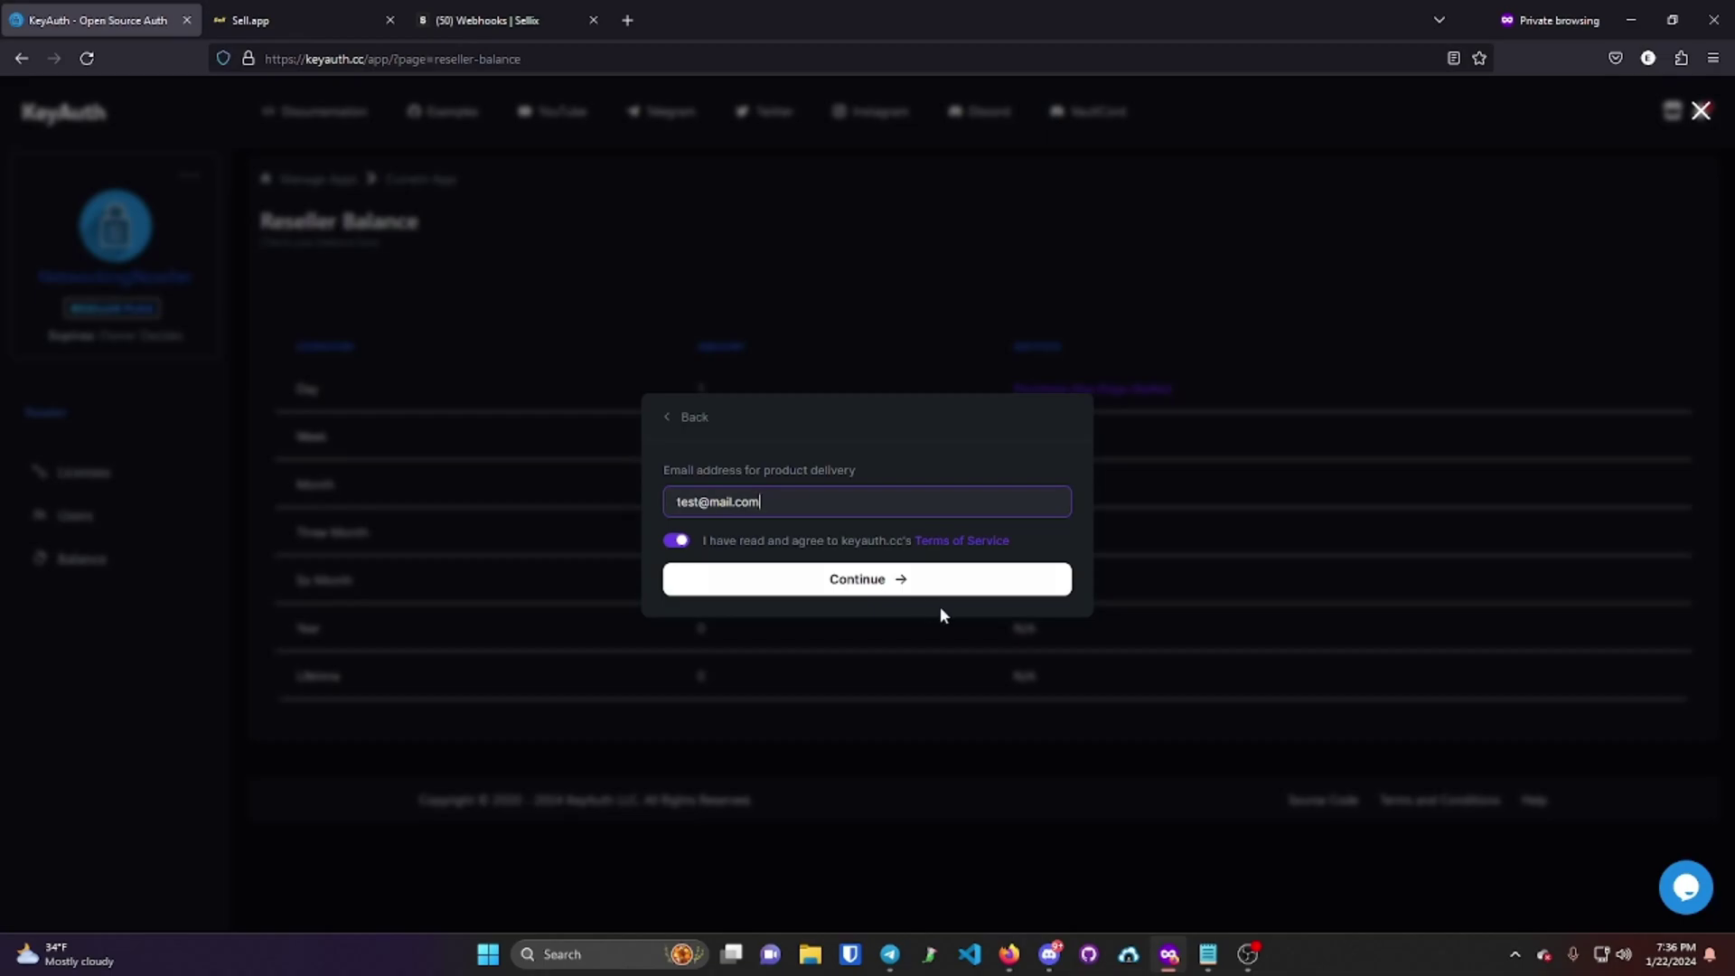
left_click(934, 585)
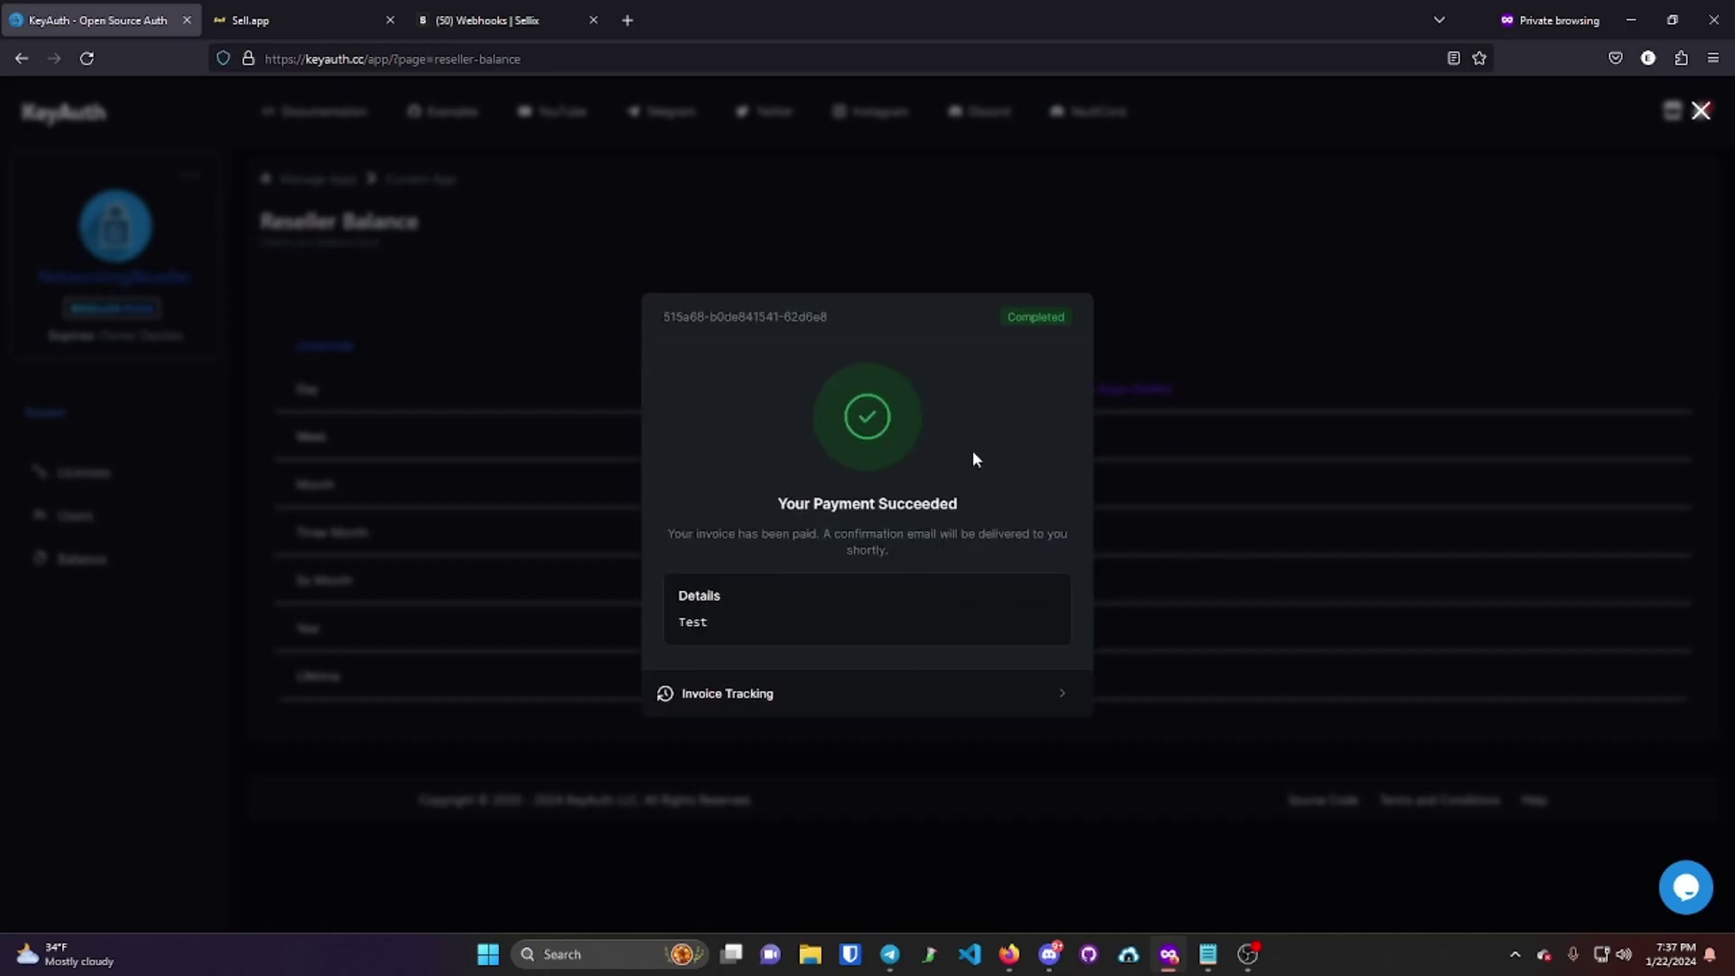
left_click(1244, 480)
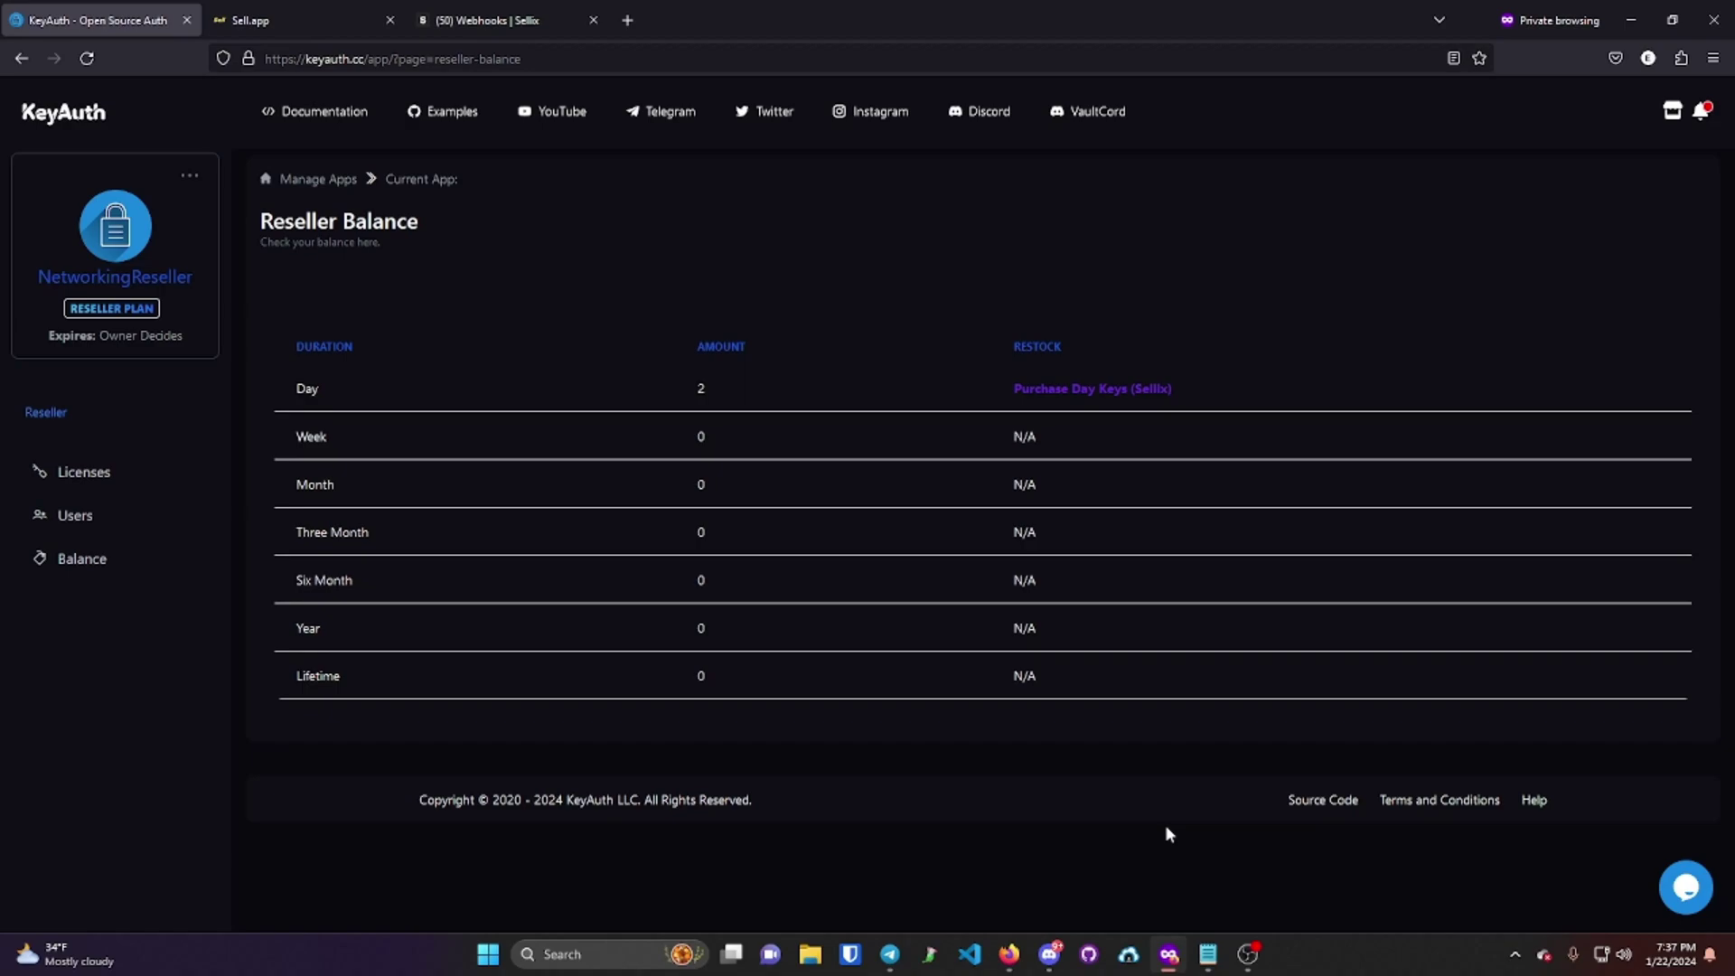
- Close the payment-success popup so the Reseller Balance reloads showing 2 Day keys
left_click(1511, 952)
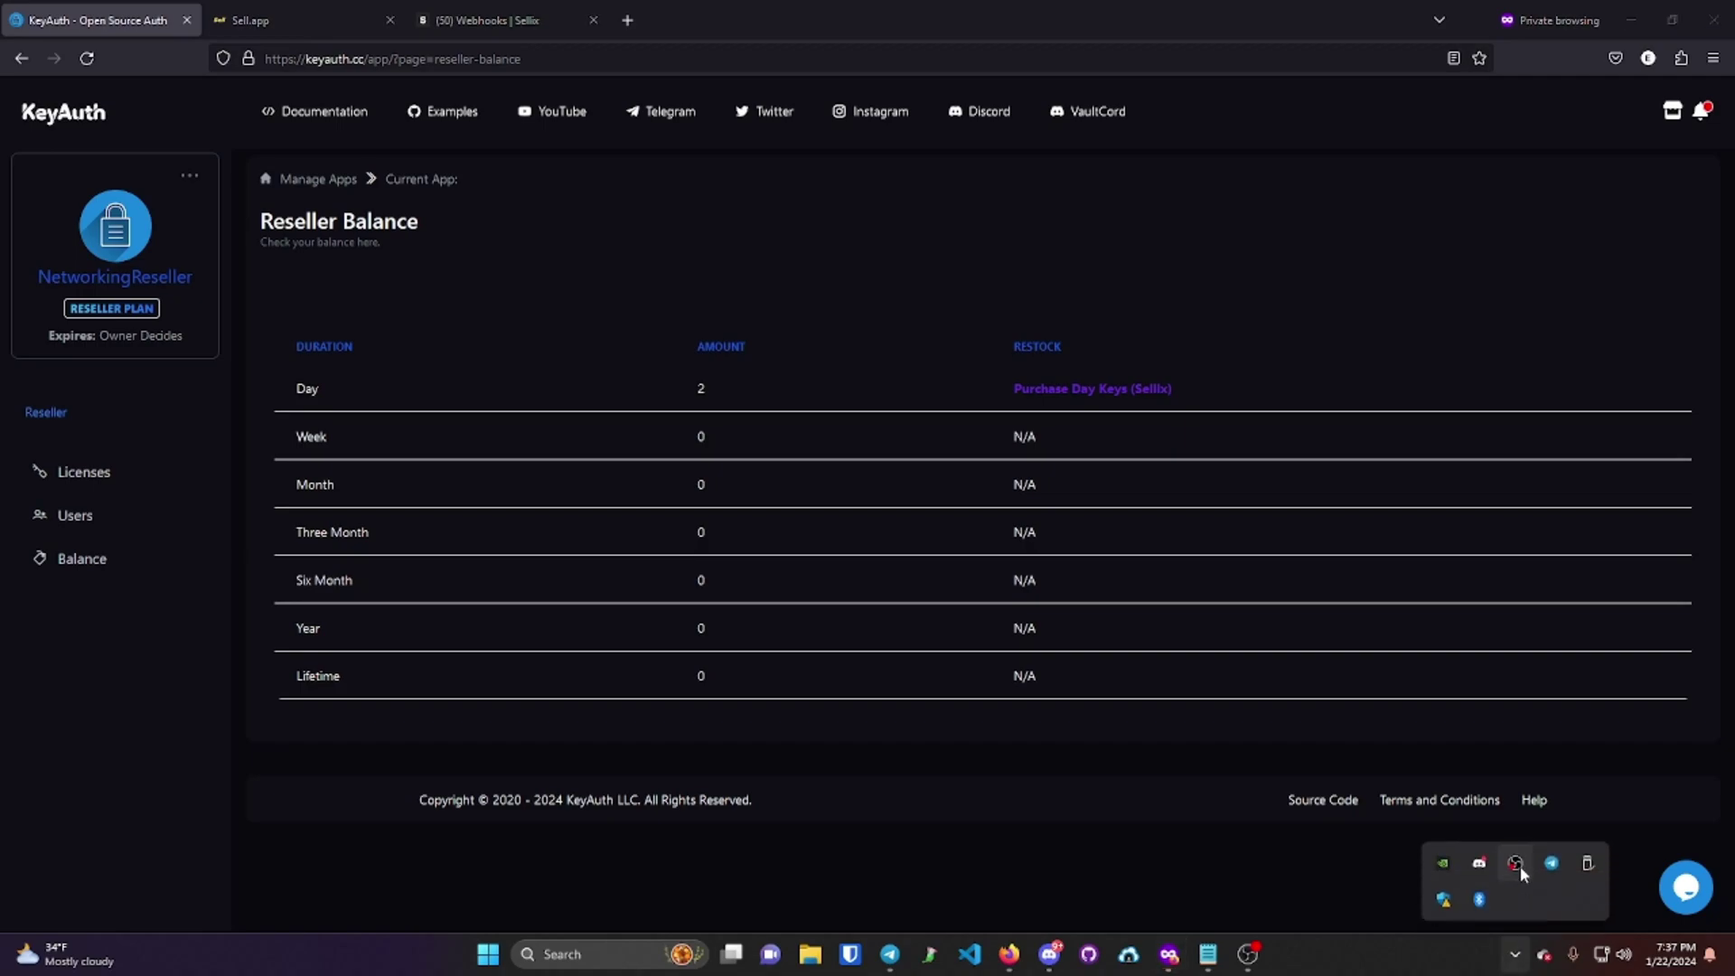